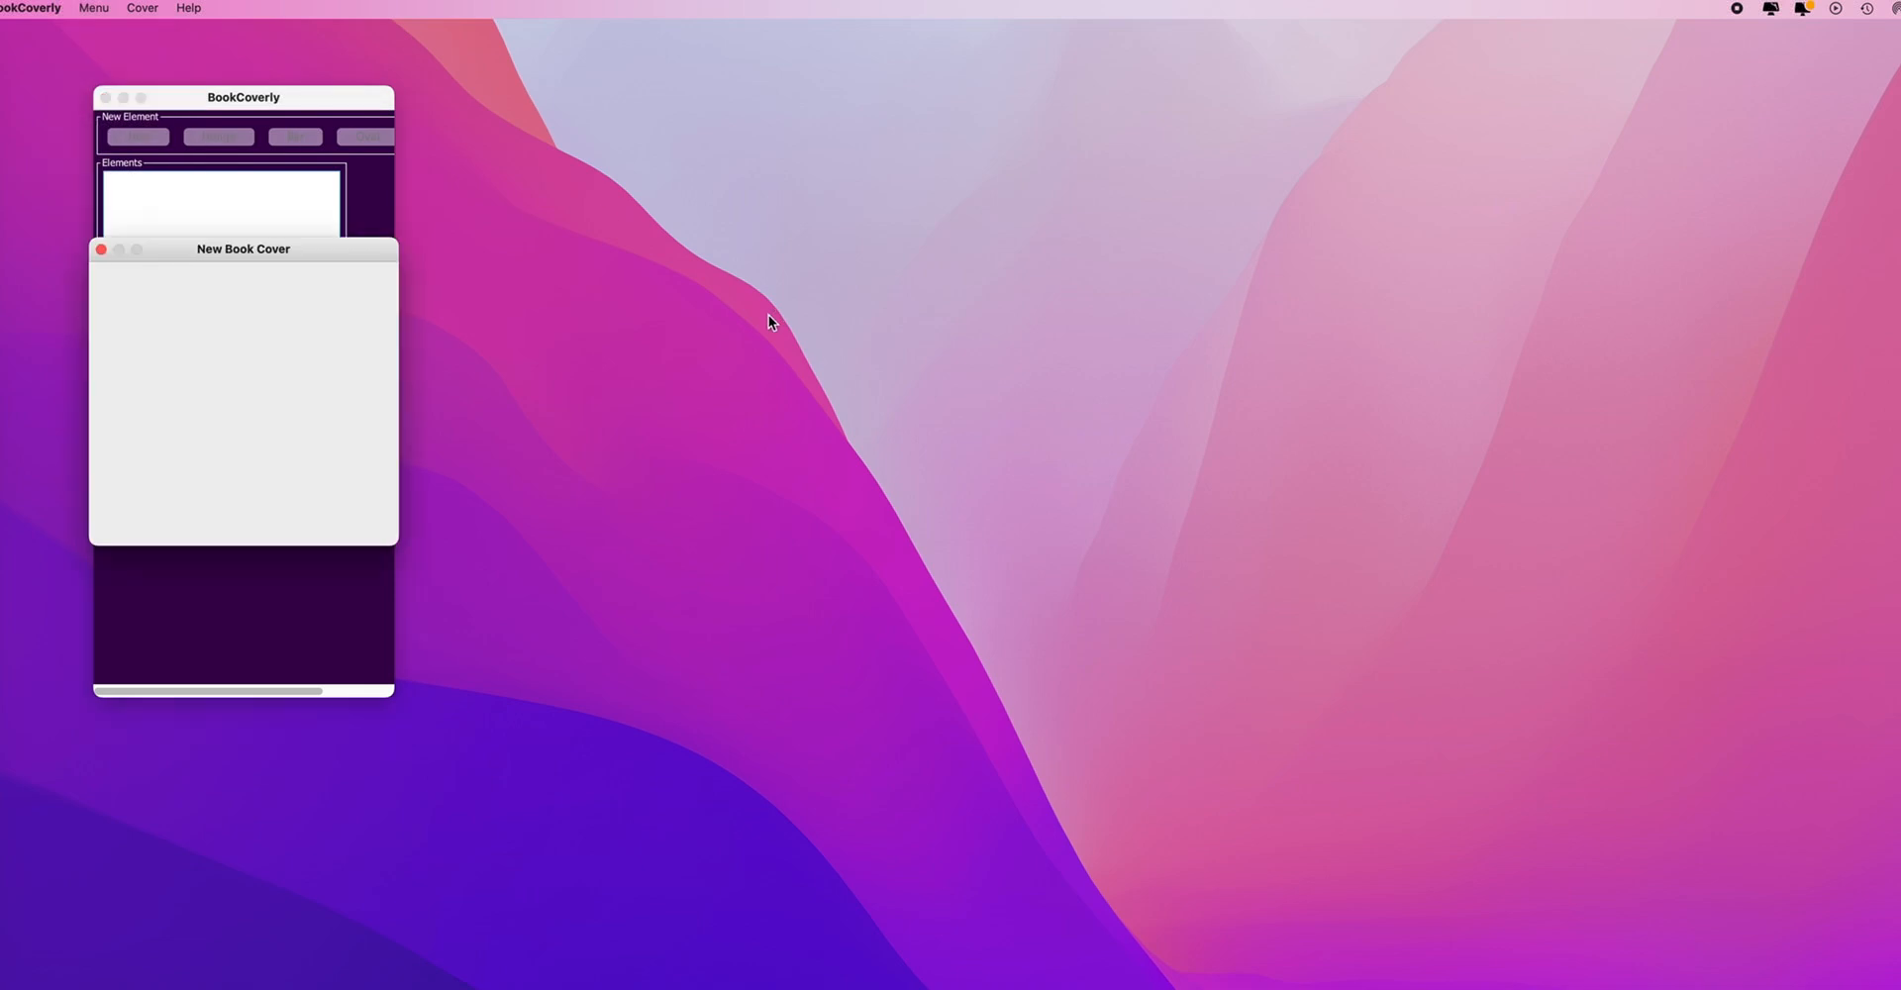
- Create a 9 in × 11 in wraparound cover with a 248-page spine, RGB, 300 DPI
{"action": "left_click_drag", "start_coordinate": [287, 245], "coordinate": [718, 222]}
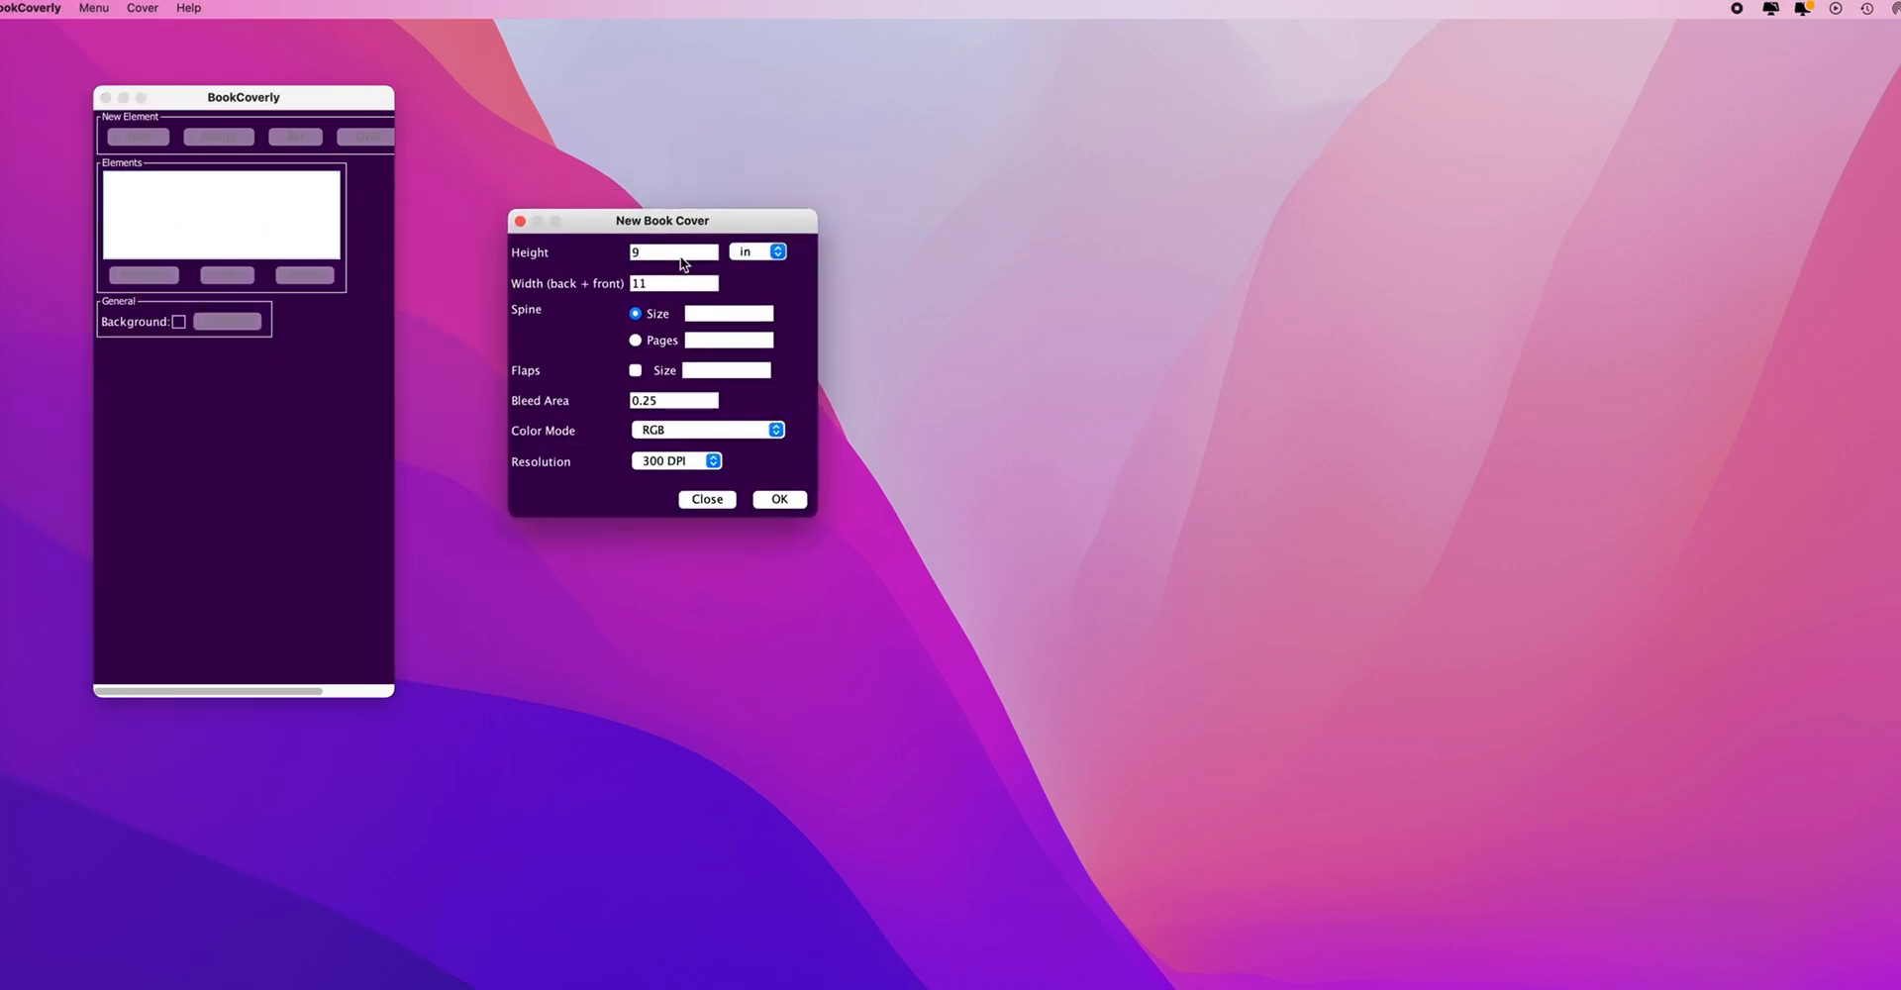
{"action": "left_click_drag", "start_coordinate": [652, 277], "coordinate": [621, 285]}
{"action": "left_click", "coordinate": [636, 341]}
{"action": "left_click", "coordinate": [701, 341]}
{"action": "type", "text": "248"}
{"action": "left_click", "coordinate": [712, 439]}
{"action": "left_click", "coordinate": [711, 431]}
{"action": "left_click", "coordinate": [685, 462]}
{"action": "left_click", "coordinate": [685, 467]}
{"action": "left_click", "coordinate": [779, 499]}
- Arrange the cover editor and the element panel side by side on screen
{"action": "left_click_drag", "start_coordinate": [639, 18], "coordinate": [1030, 185]}
{"action": "left_click", "coordinate": [284, 93]}
{"action": "left_click_drag", "start_coordinate": [393, 695], "coordinate": [483, 685]}
{"action": "left_click_drag", "start_coordinate": [379, 97], "coordinate": [520, 221]}
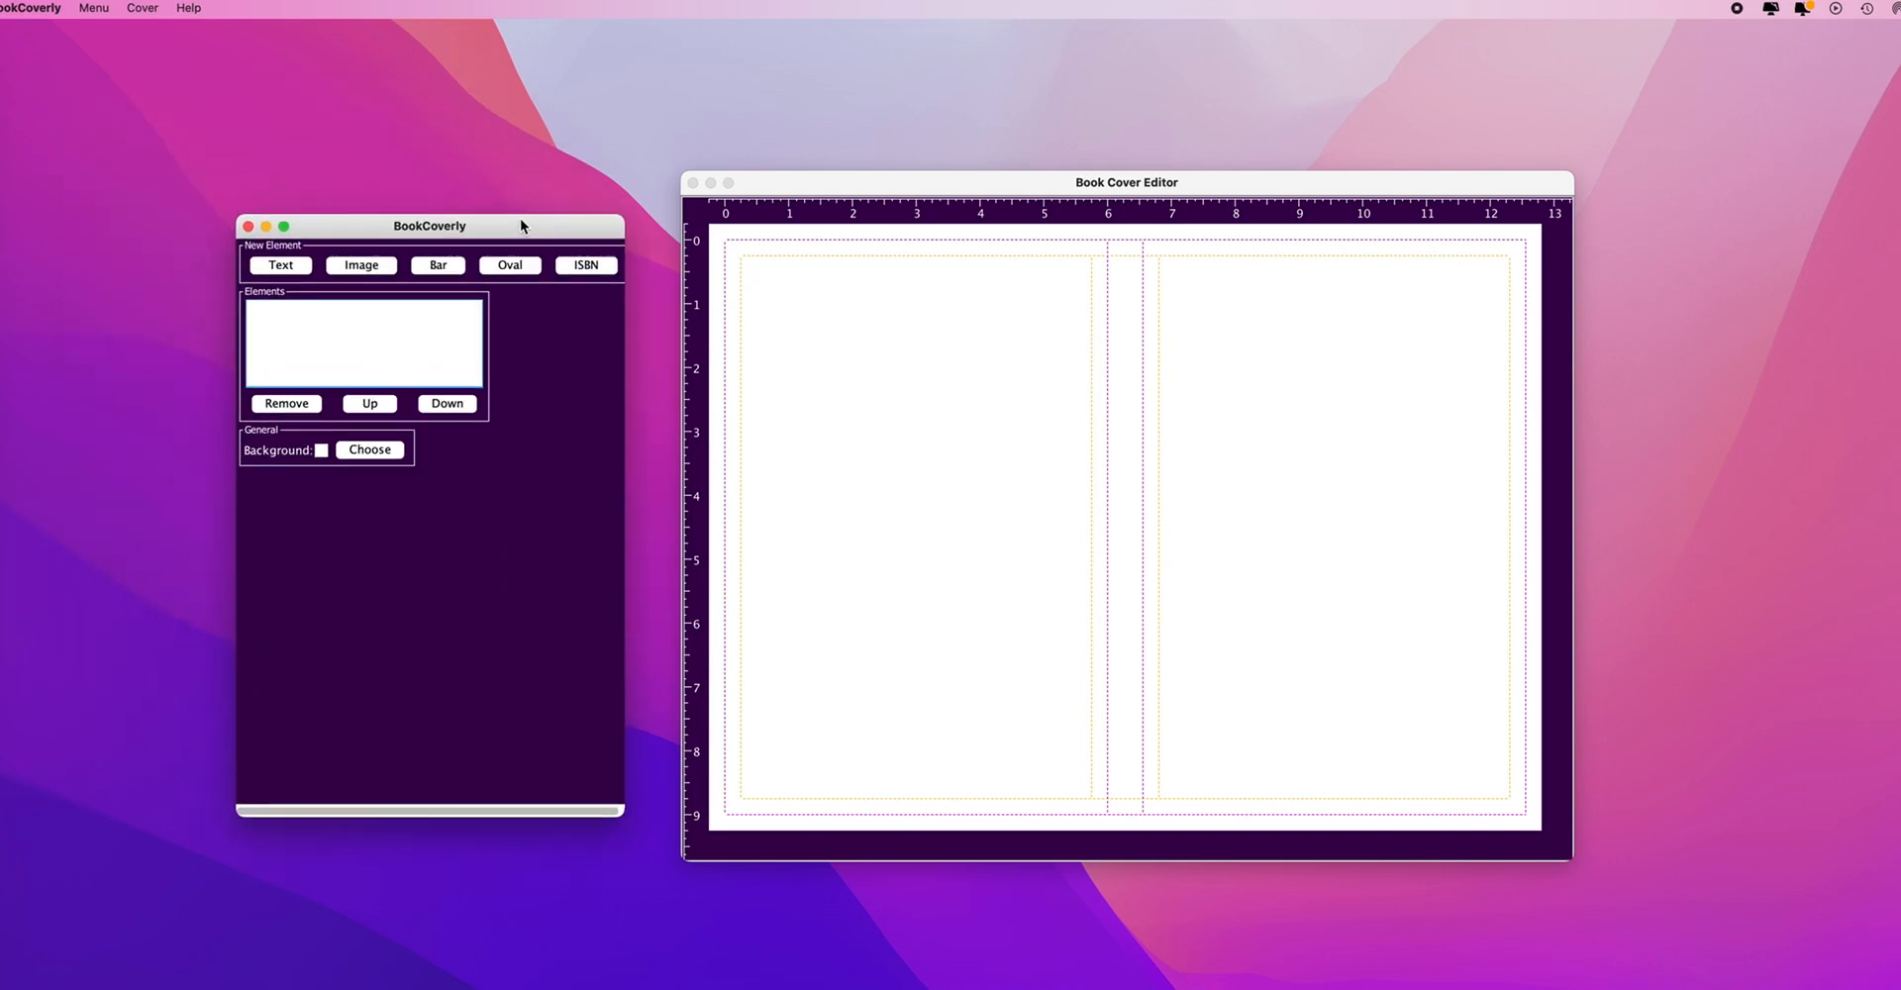
- Fill the cover background with dark purple (R 64, G 0, B 64)
{"action": "left_click", "coordinate": [386, 452]}
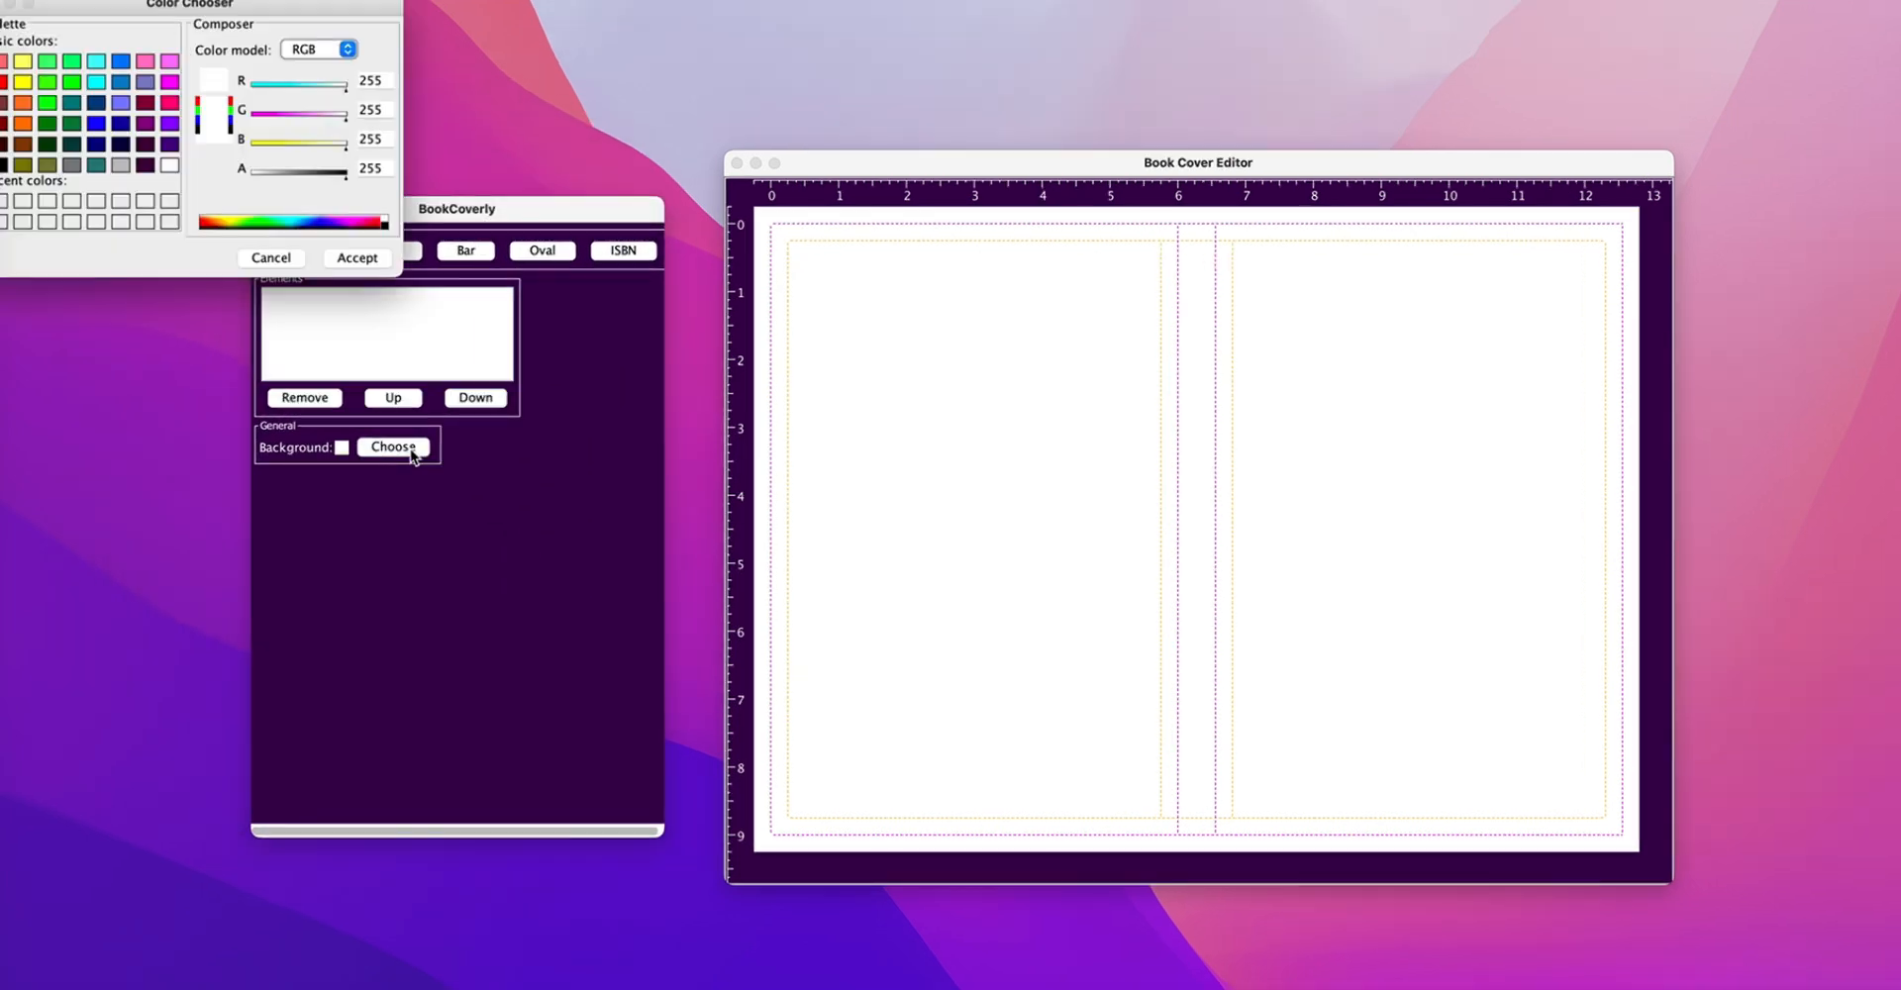
{"action": "left_click_drag", "start_coordinate": [131, 5], "coordinate": [196, 5]}
{"action": "left_click", "coordinate": [210, 167]}
{"action": "left_click", "coordinate": [383, 49]}
{"action": "left_click", "coordinate": [384, 69]}
{"action": "left_click", "coordinate": [421, 258]}
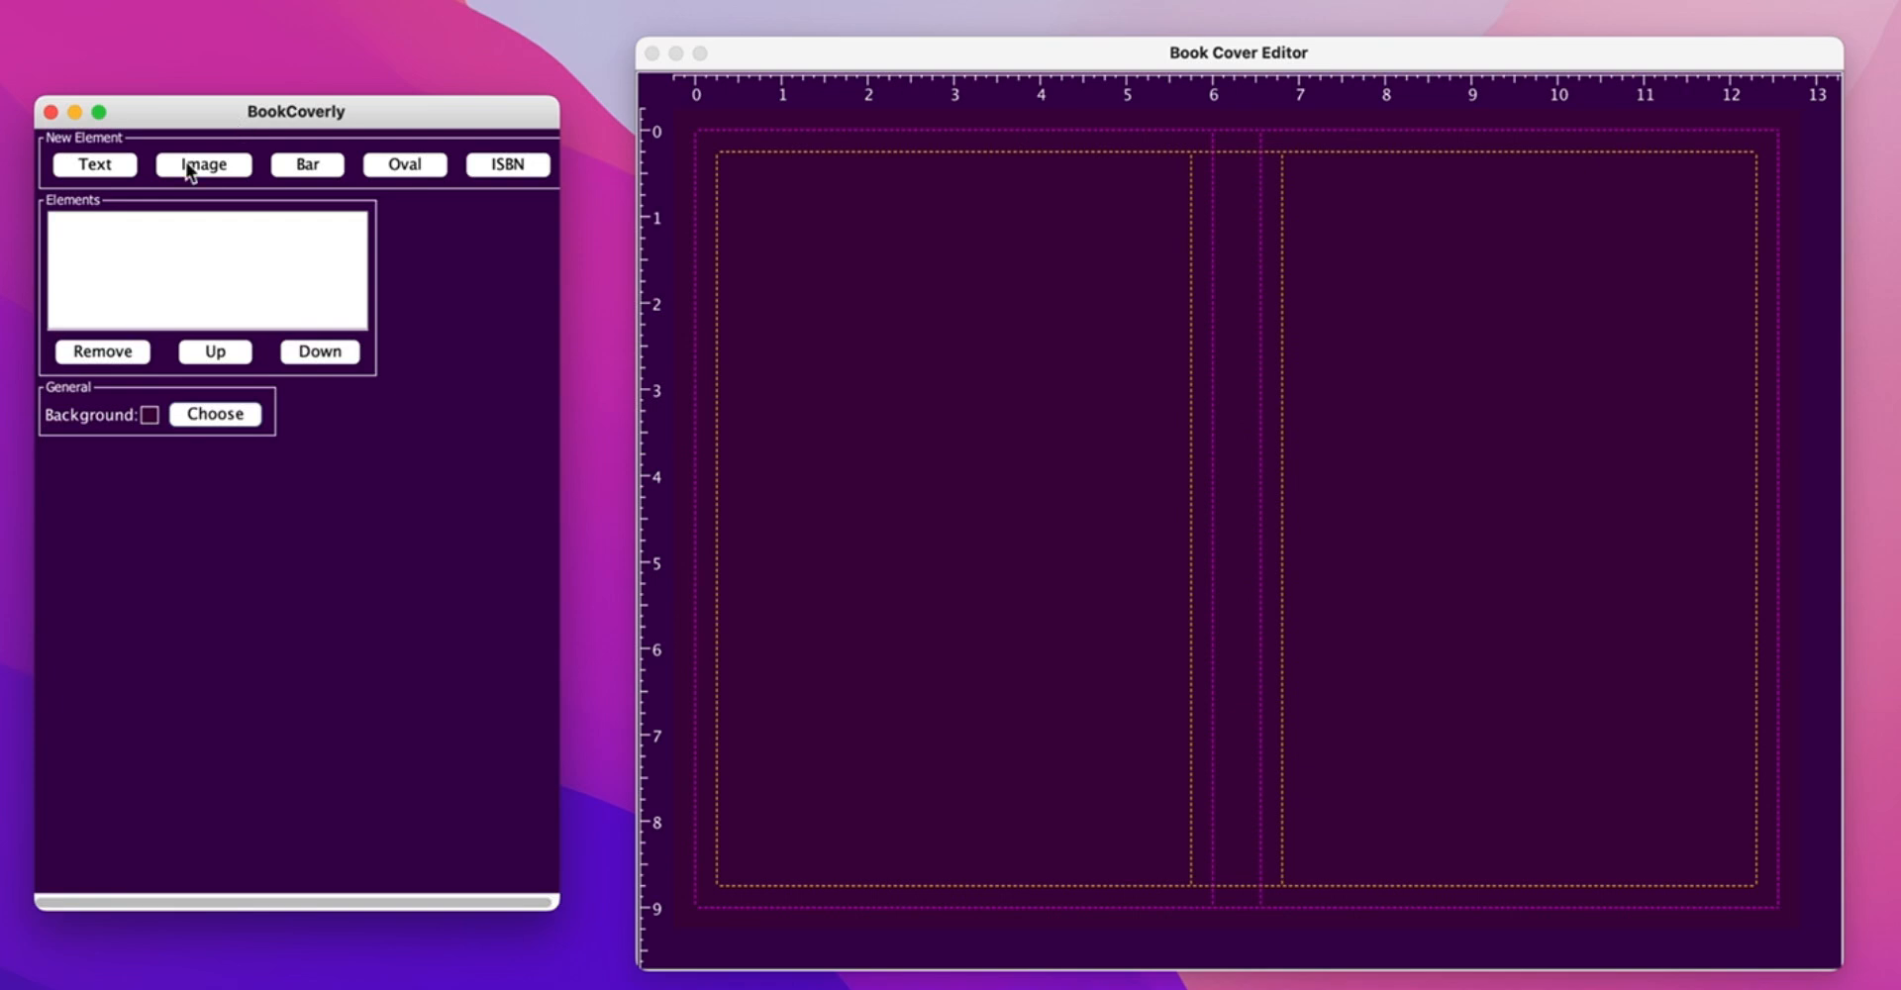
- Add the title 'THE BEACH DRIFTER' on two lines in Perpetua Titling MT at 72 pt
{"action": "left_click", "coordinate": [94, 166]}
{"action": "left_click_drag", "start_coordinate": [234, 475], "coordinate": [139, 483]}
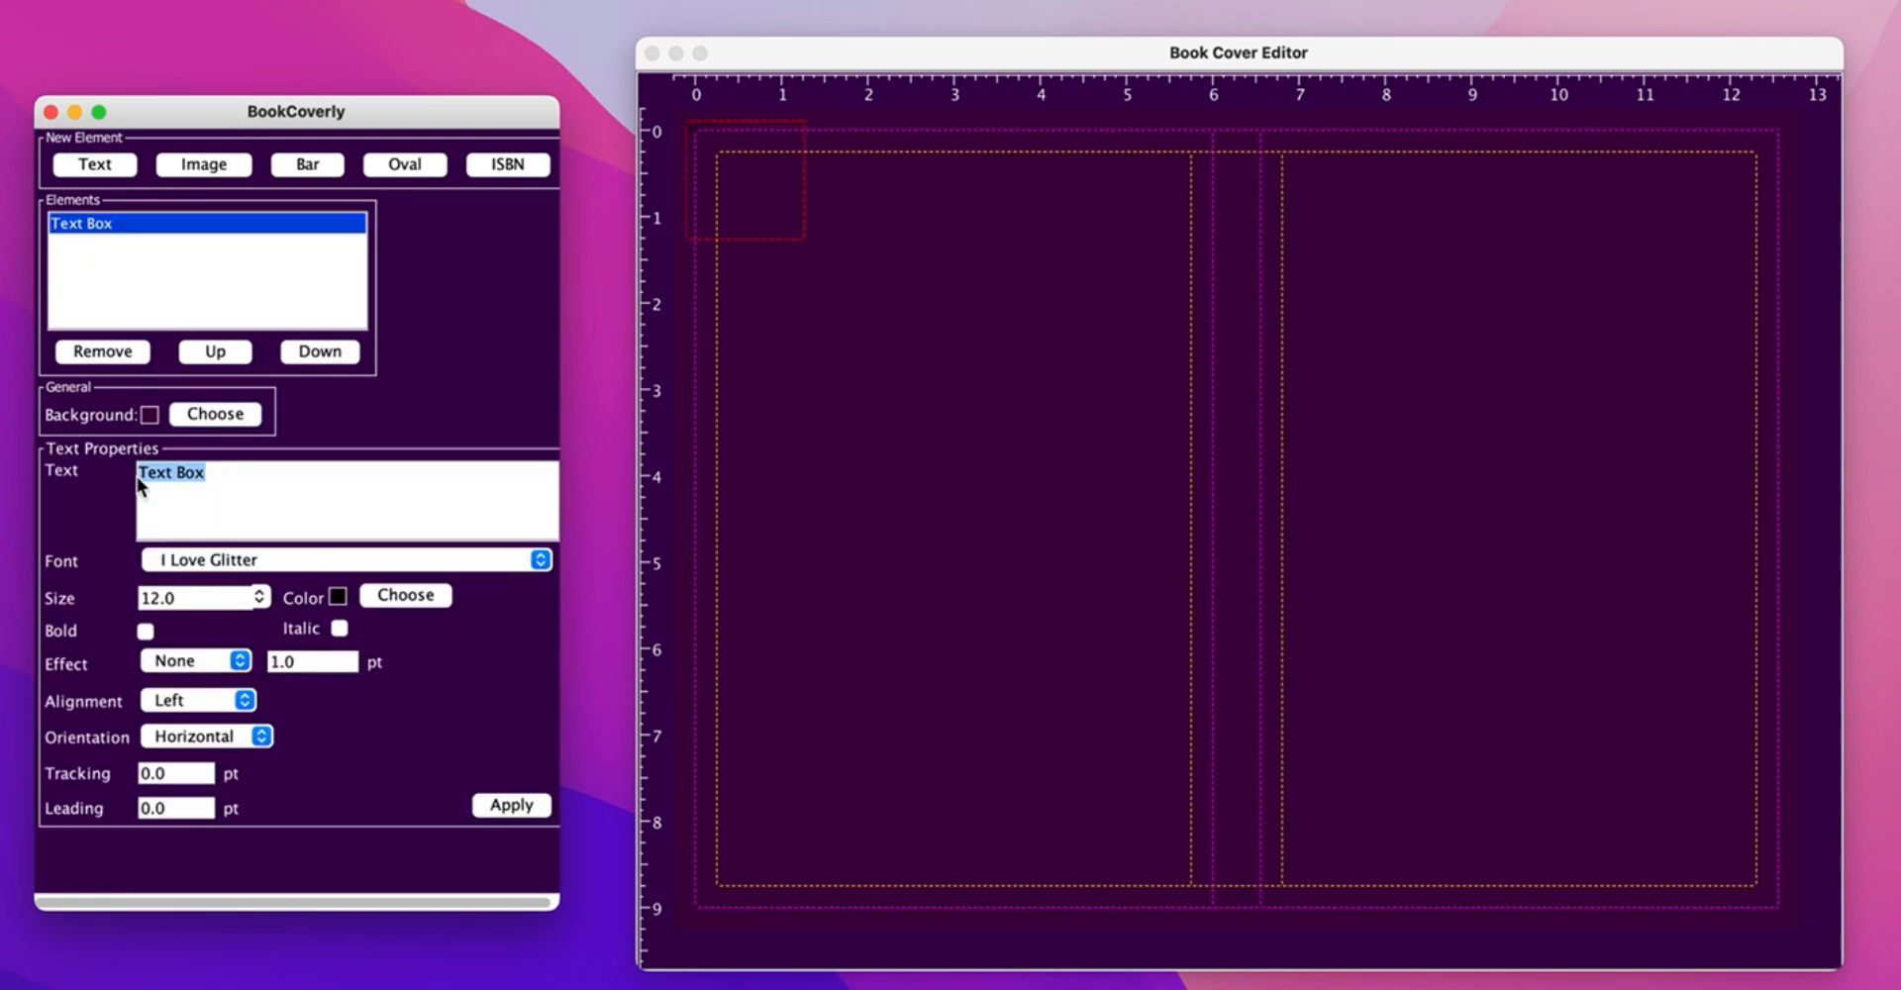
{"action": "type", "text": "THE BEACH"}
{"action": "key", "text": "Return"}
{"action": "type", "text": "DRIFTER"}
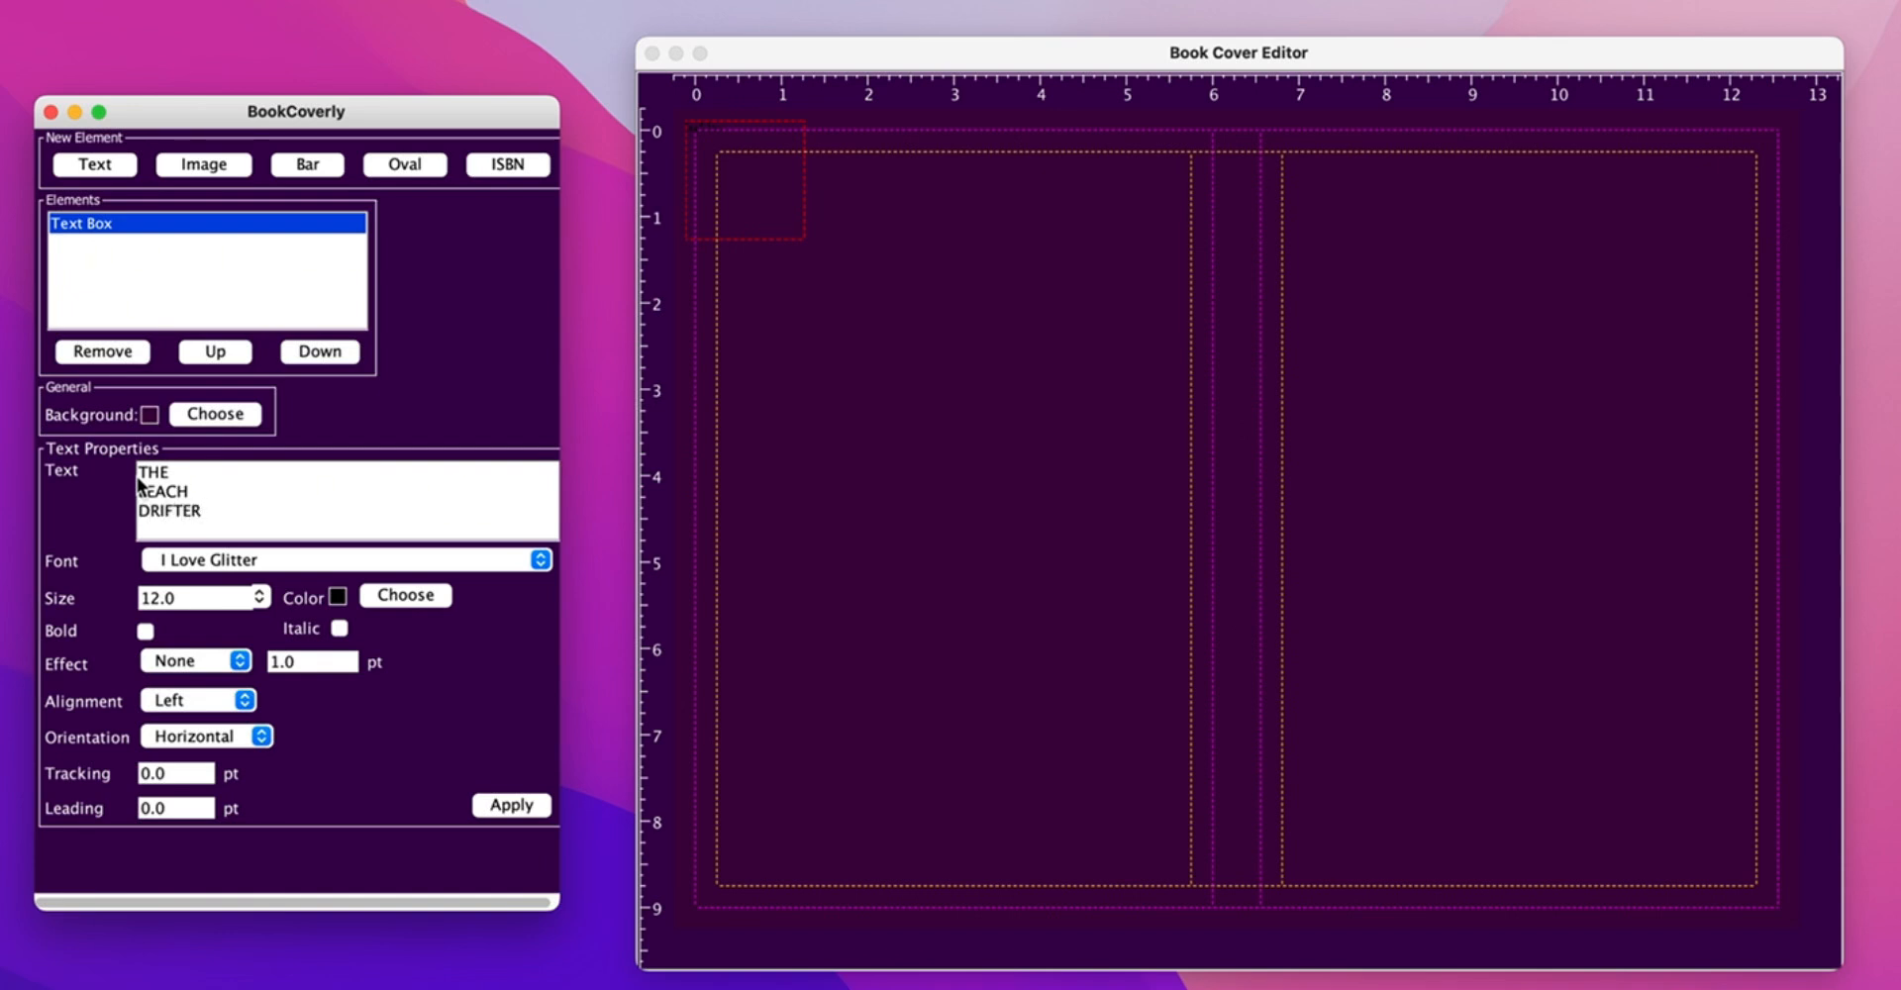
{"action": "left_click", "coordinate": [238, 563]}
{"action": "type", "text": "pe"}
{"action": "left_click_drag", "start_coordinate": [544, 700], "coordinate": [544, 703]}
{"action": "left_click", "coordinate": [242, 664]}
{"action": "key", "text": "Tab"}
{"action": "type", "text": "72"}
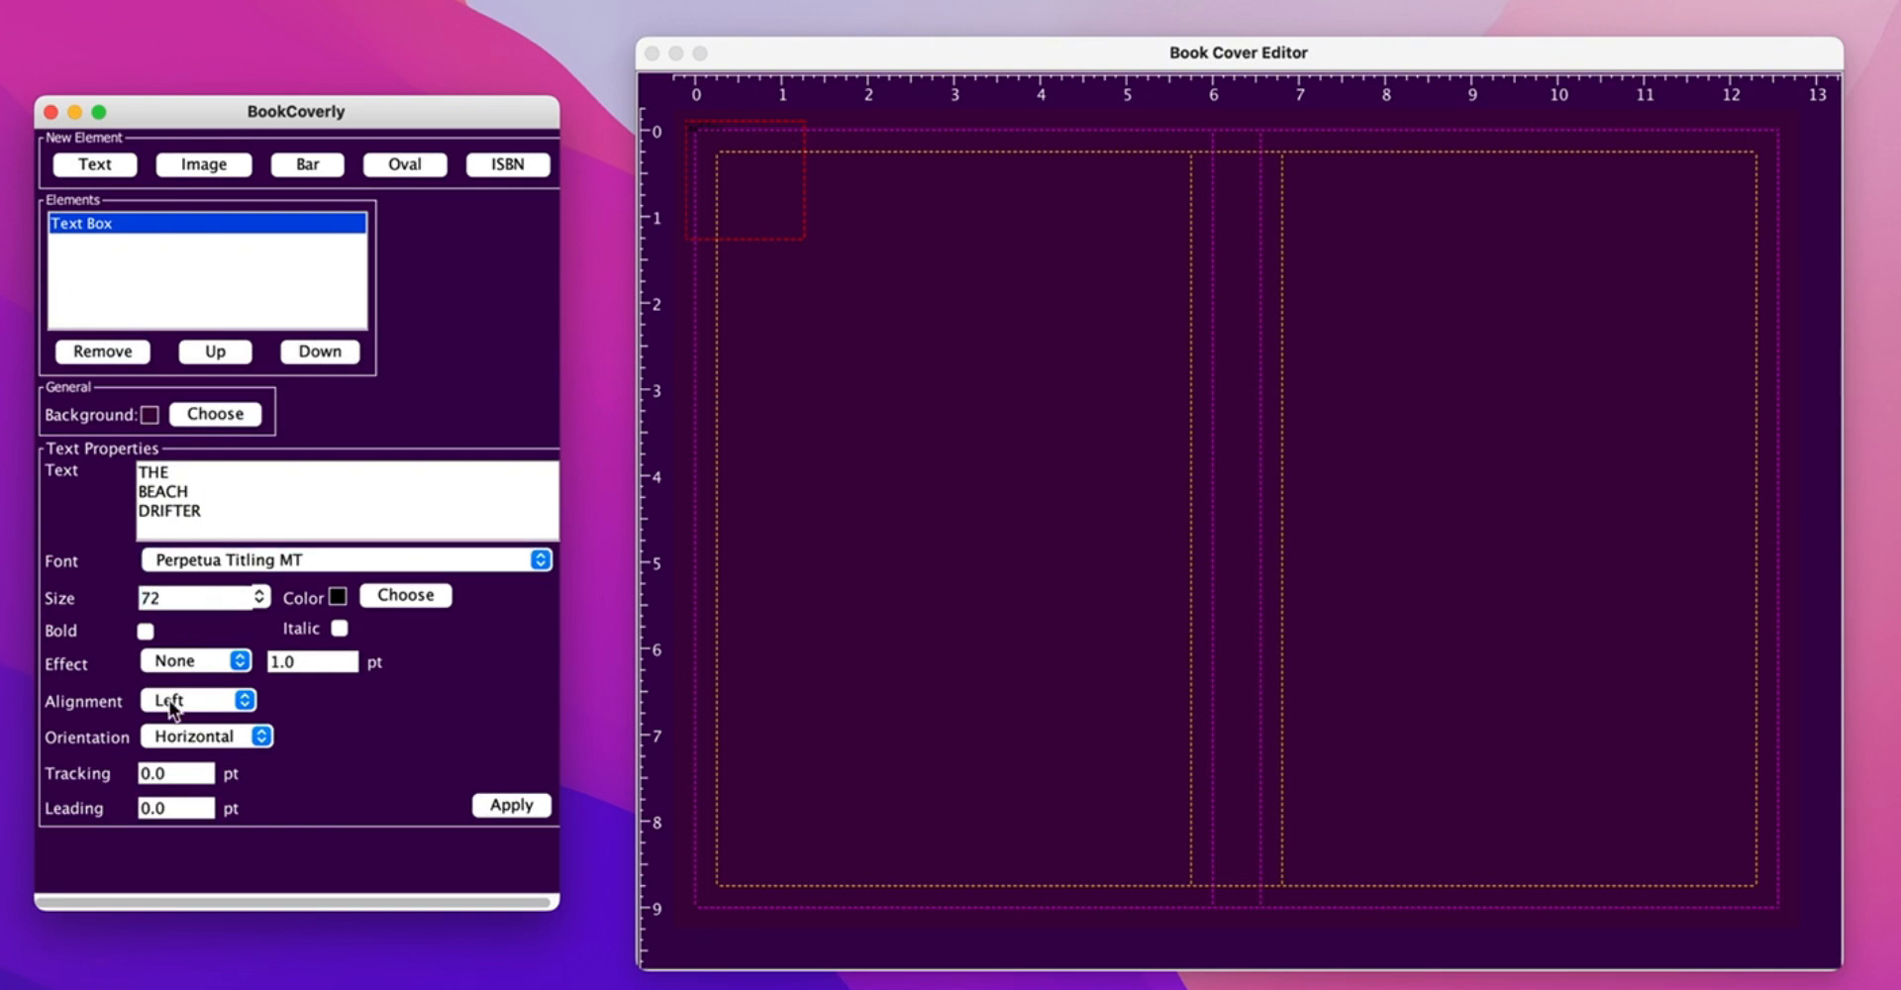
{"action": "left_click", "coordinate": [492, 805]}
- Make the title white and move it to the front cover's lower right
{"action": "left_click", "coordinate": [406, 595]}
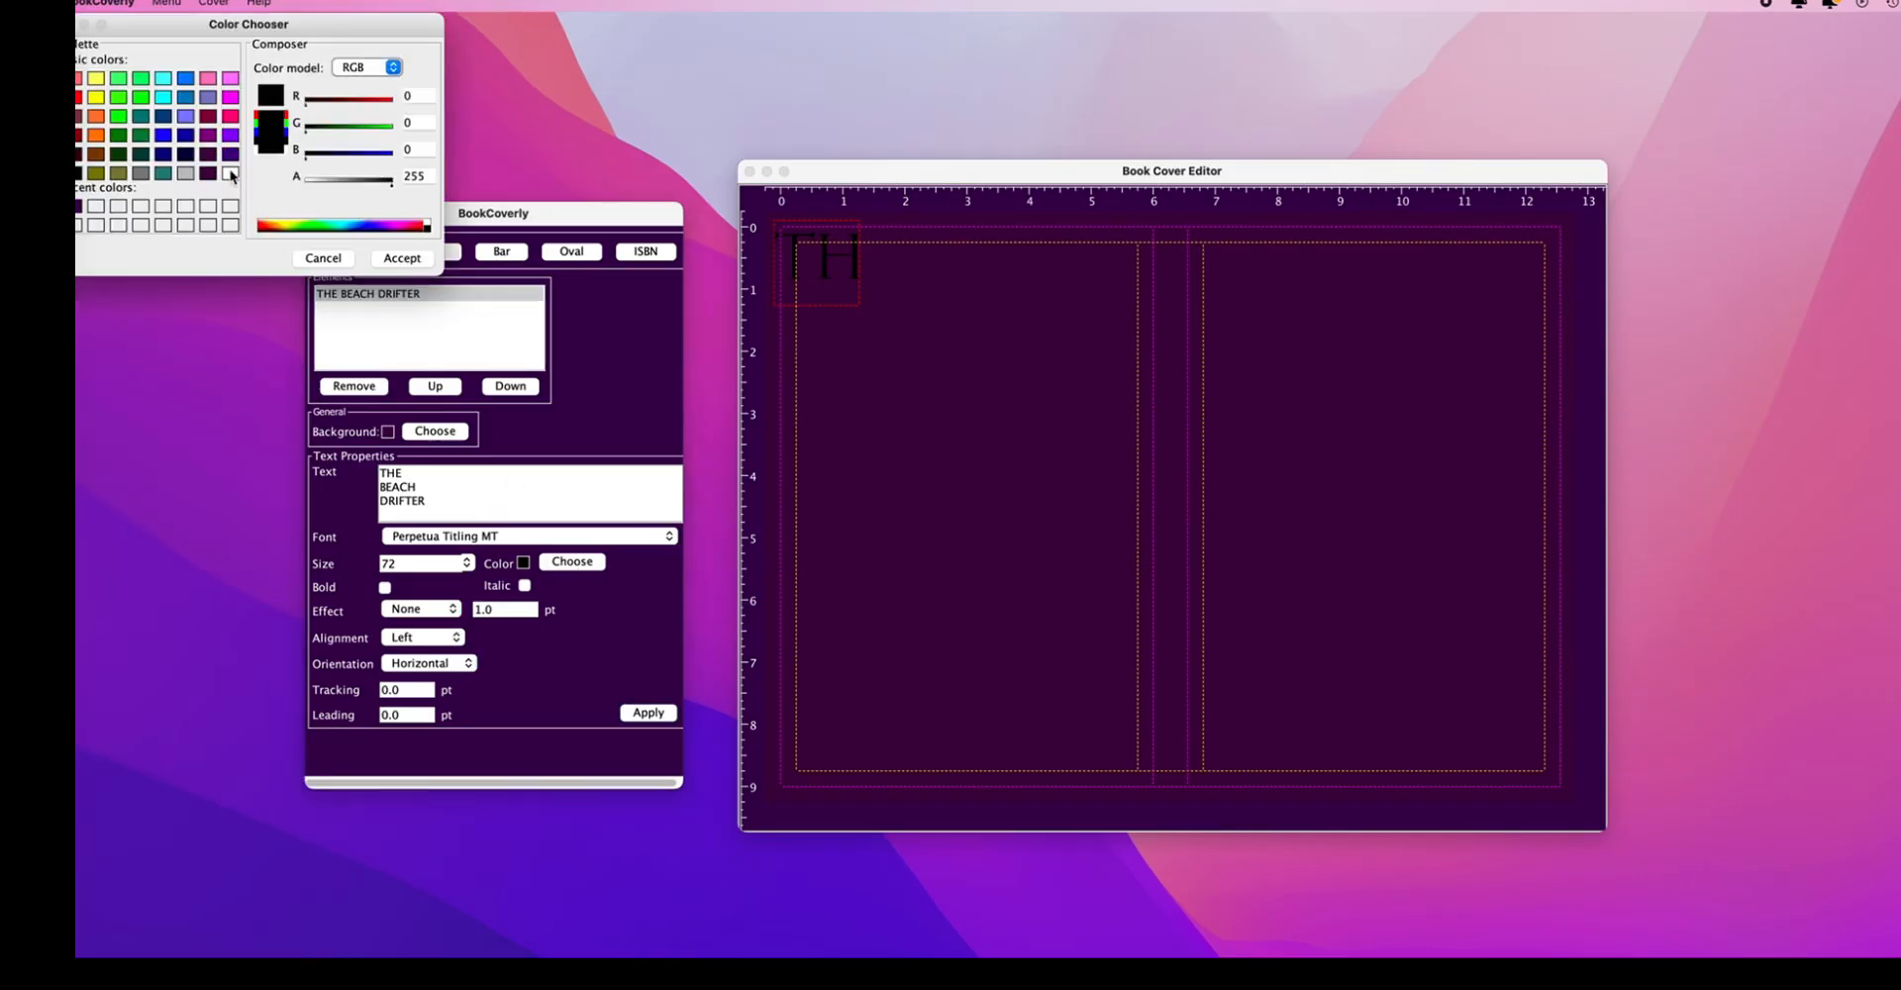
{"action": "left_click", "coordinate": [230, 174]}
{"action": "left_click", "coordinate": [402, 257]}
{"action": "left_click", "coordinate": [649, 712]}
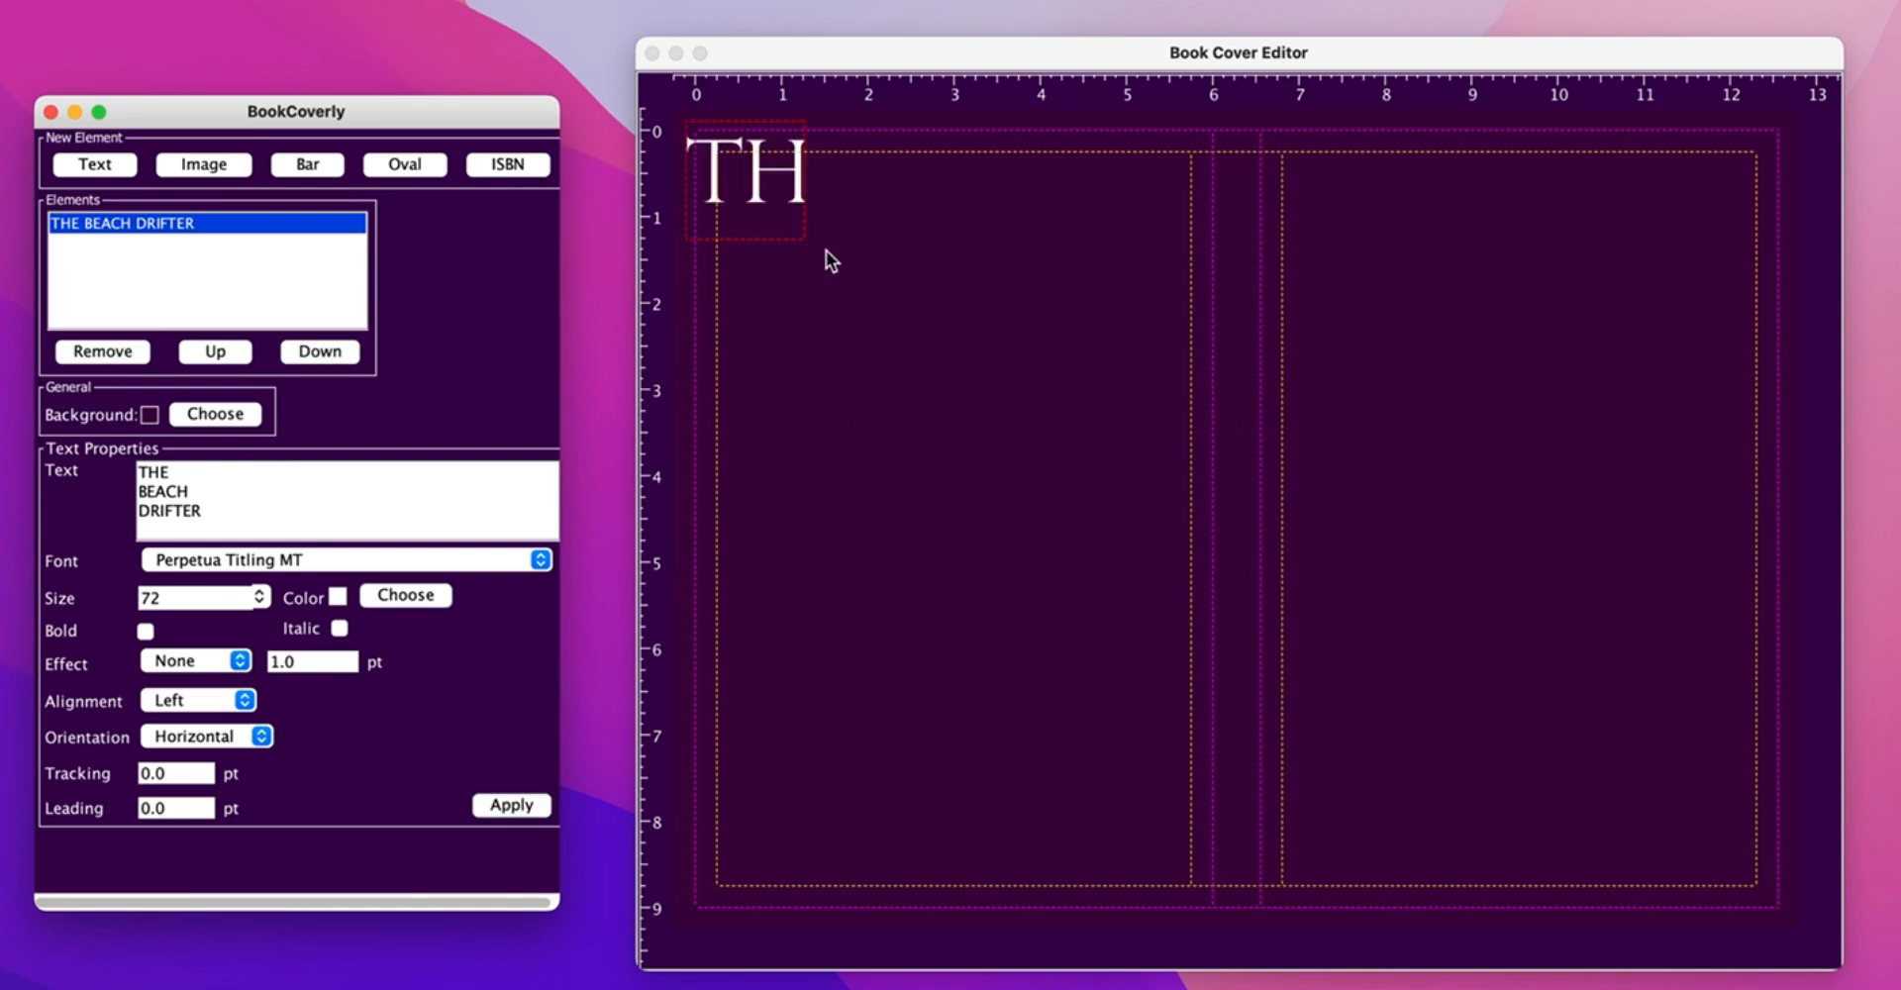
{"action": "left_click", "coordinate": [1156, 534]}
{"action": "left_click_drag", "start_coordinate": [967, 373], "coordinate": [1581, 812]}
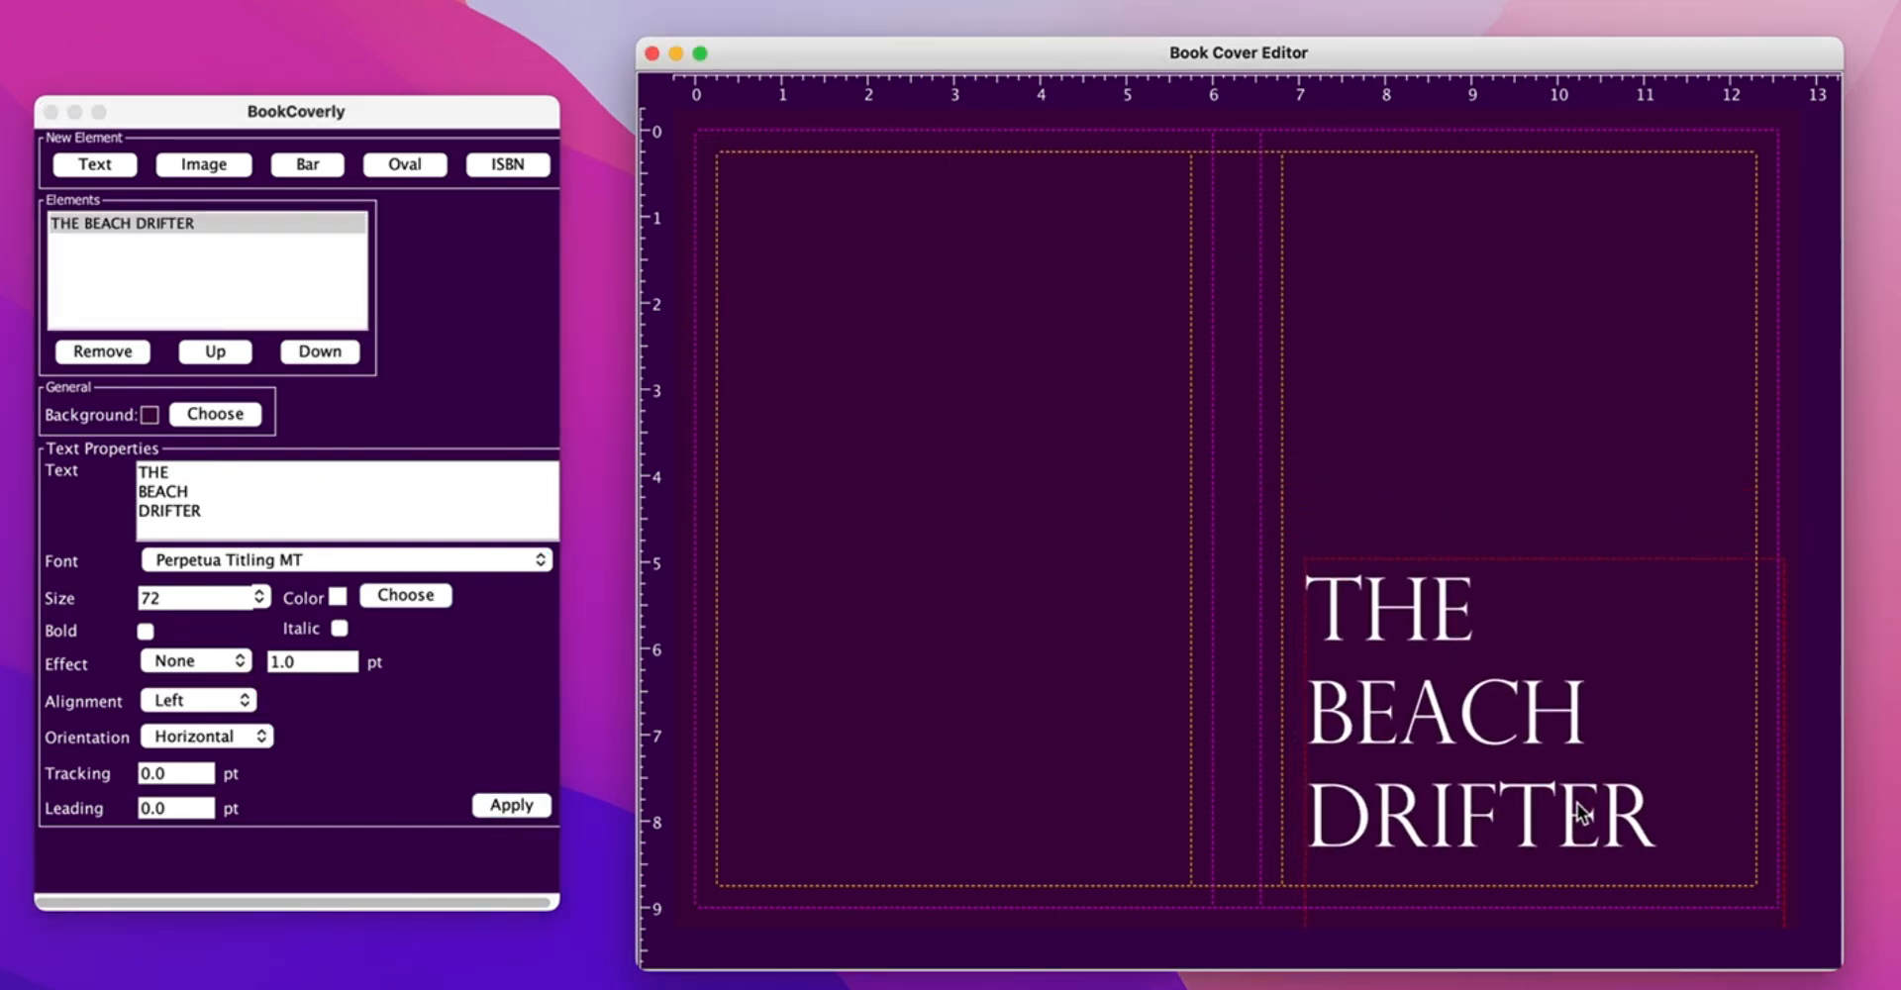
- Enlarge the title to 80 pt and tighten its leading to -10
{"action": "double_click", "coordinate": [158, 597]}
{"action": "type", "text": "80"}
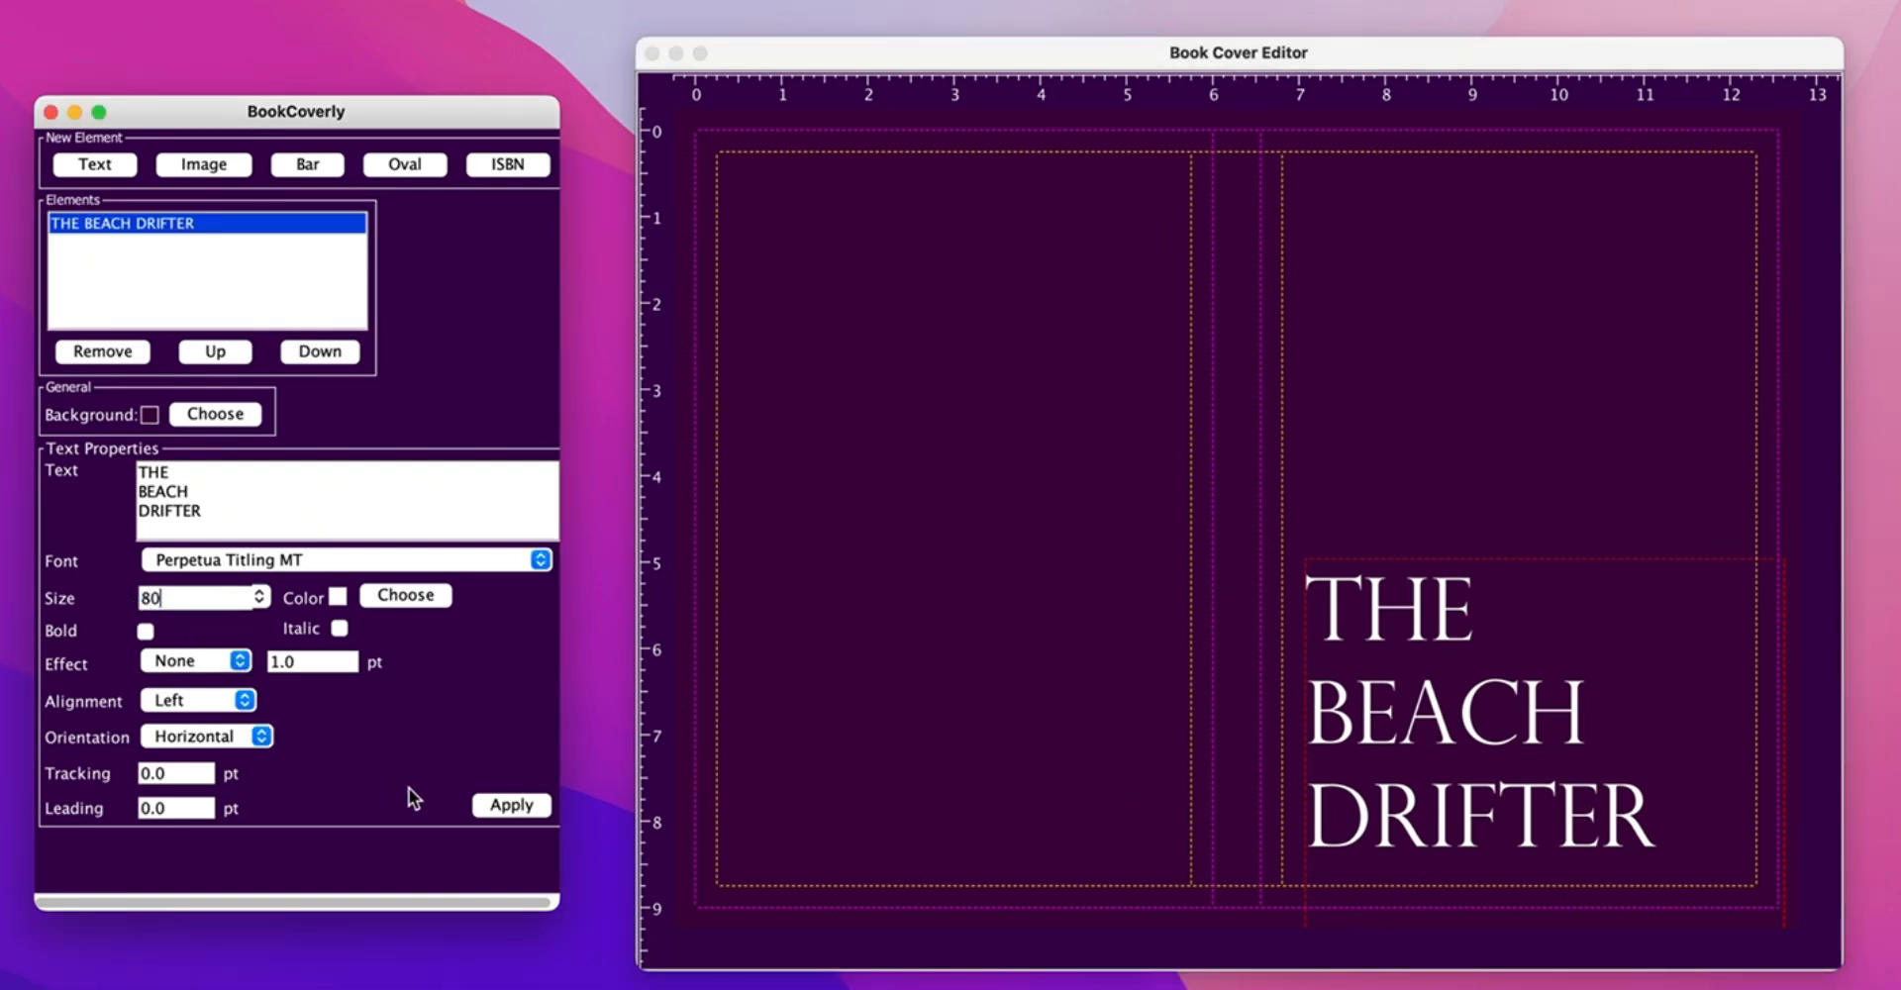
{"action": "left_click", "coordinate": [511, 803]}
{"action": "left_click_drag", "start_coordinate": [1352, 746], "coordinate": [1353, 723]}
{"action": "left_click_drag", "start_coordinate": [178, 810], "coordinate": [104, 804]}
{"action": "type", "text": "-10"}
{"action": "left_click", "coordinate": [509, 804]}
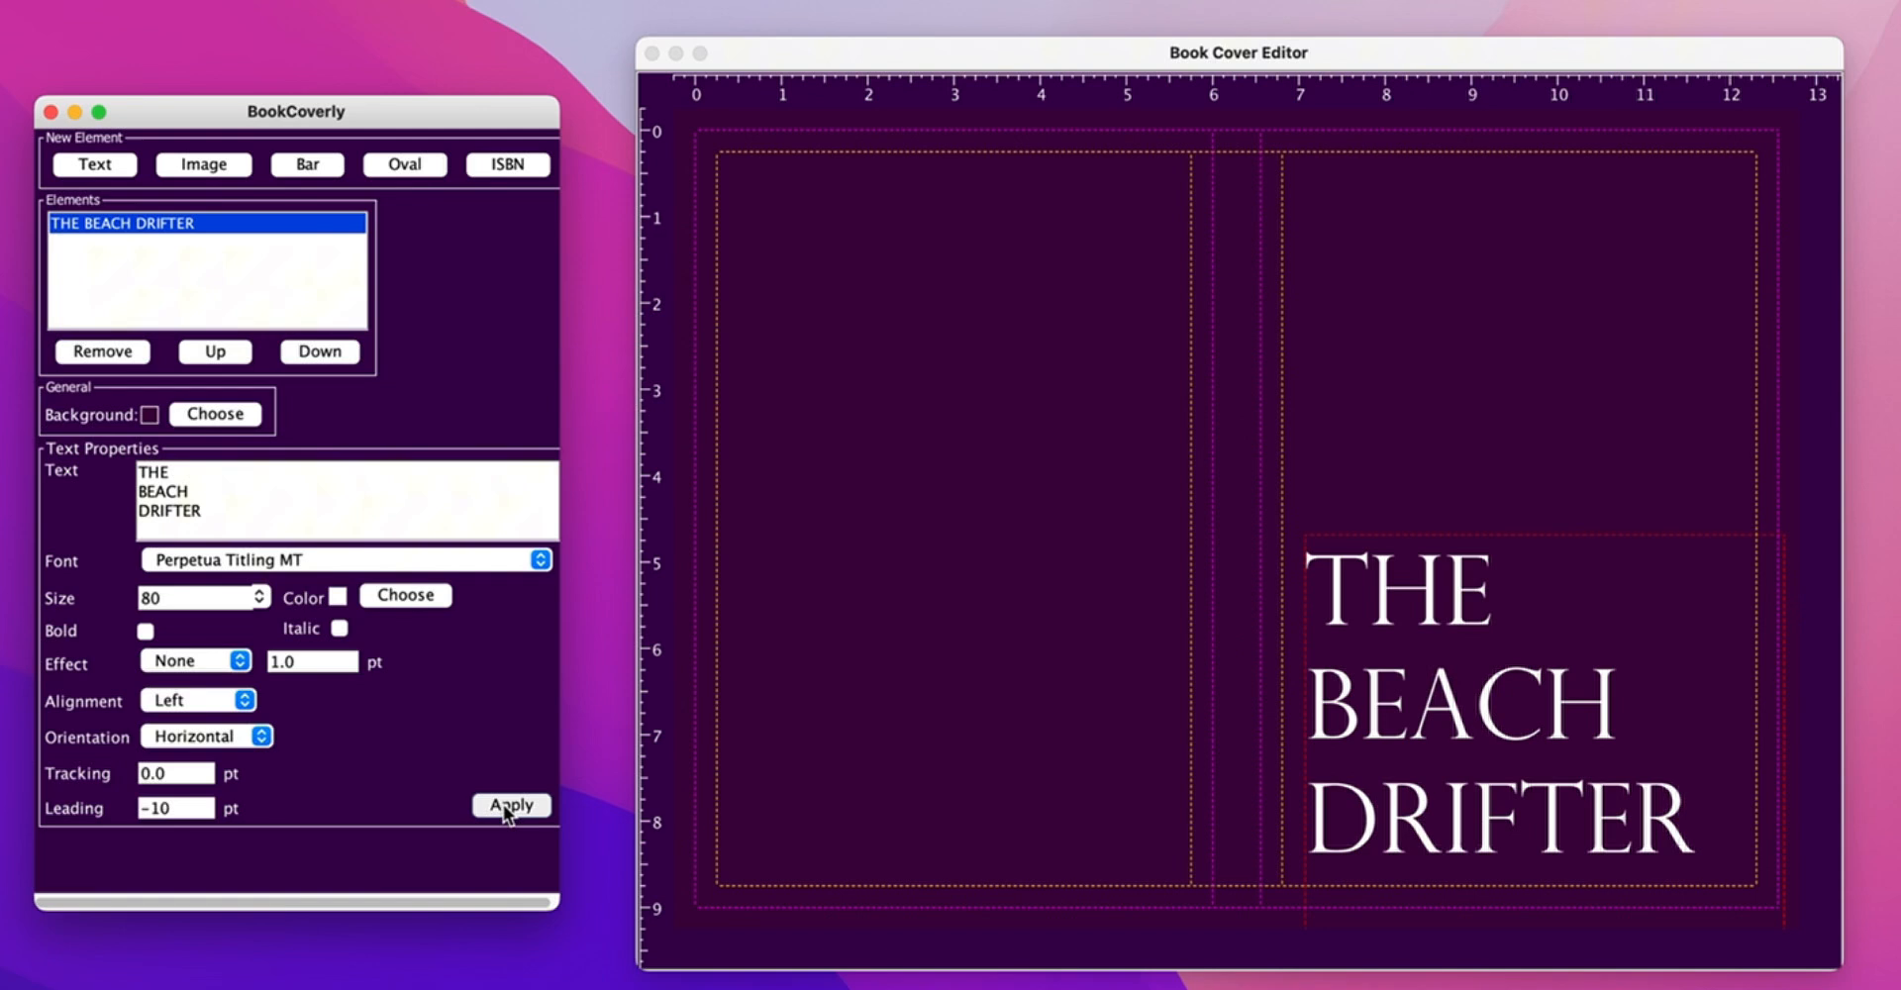
{"action": "left_click", "coordinate": [1512, 742]}
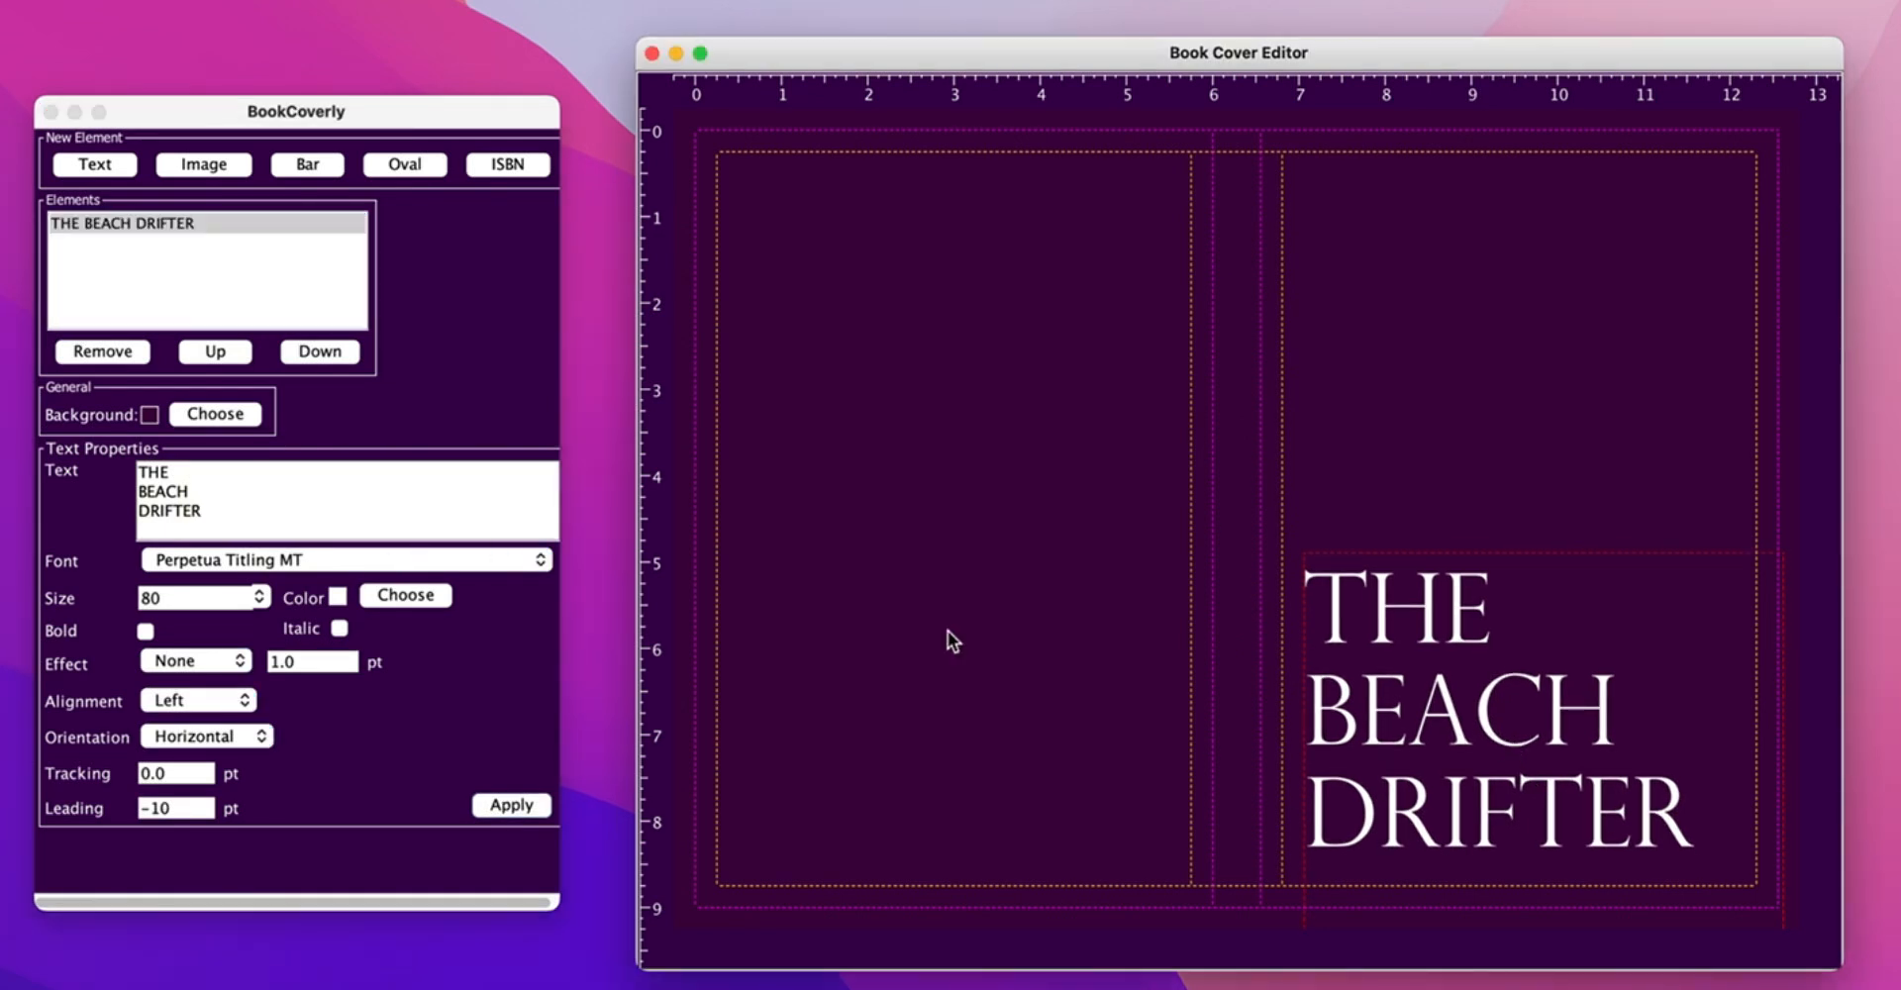
- Duplicate the title and replace the copy's text with the author's name on two lines
{"action": "key", "text": "ctrl+c"}
{"action": "key", "text": "ctrl+v"}
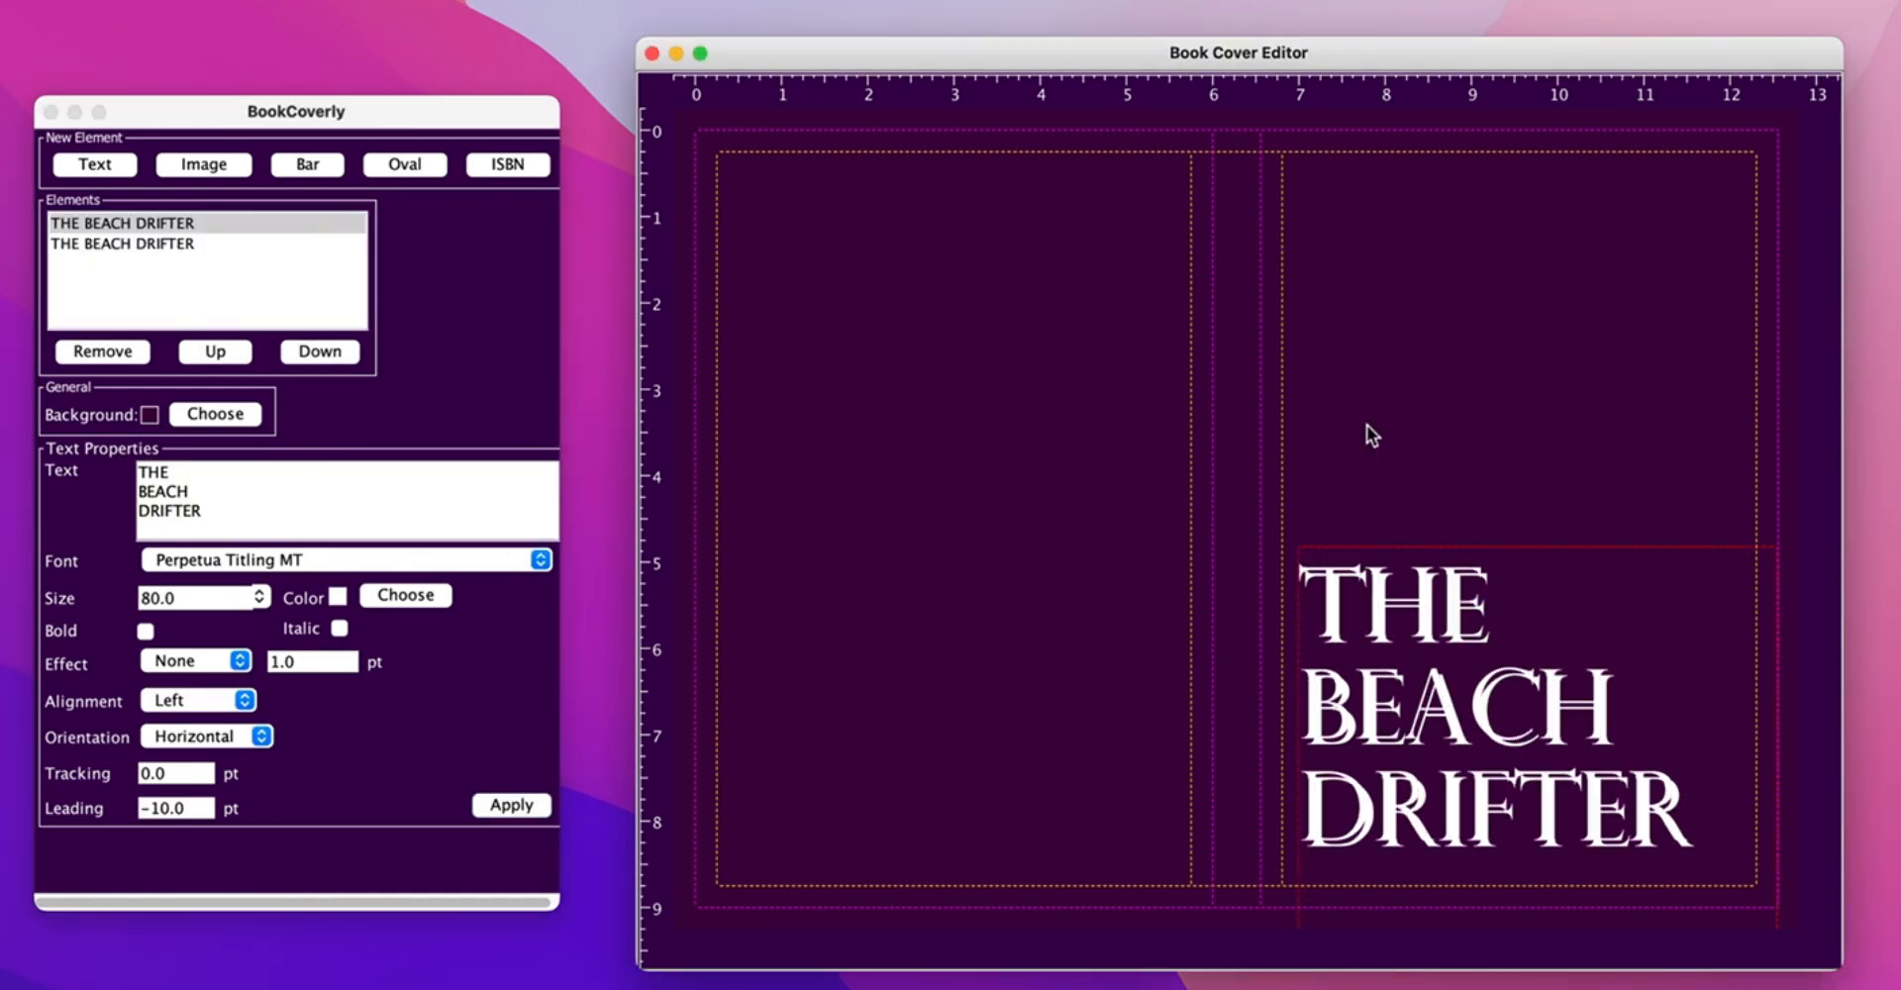
{"action": "left_click_drag", "start_coordinate": [1379, 599], "coordinate": [1386, 259]}
{"action": "left_click_drag", "start_coordinate": [203, 510], "coordinate": [138, 473]}
{"action": "key", "text": "BackSpace"}
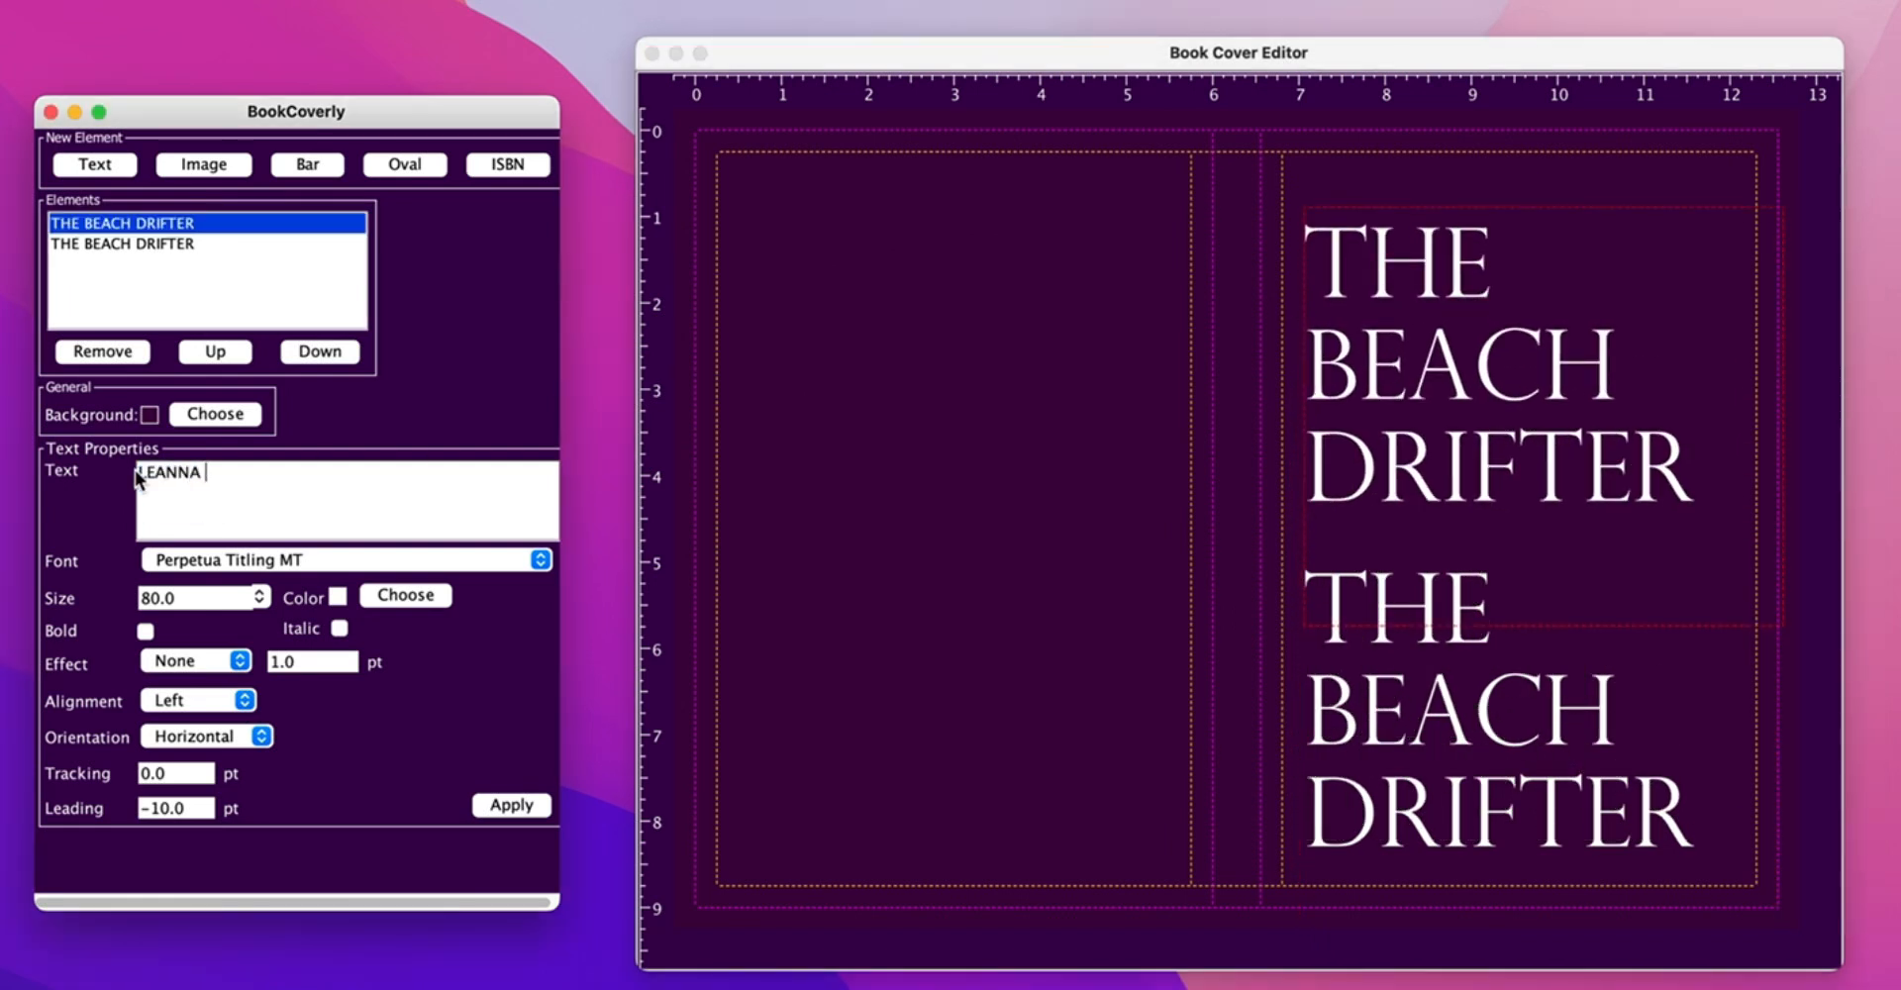
{"action": "key", "text": "Return"}
- Centre the author's name at 90 pt and move it to the front cover's top
{"action": "left_click", "coordinate": [198, 700]}
{"action": "left_click", "coordinate": [183, 730]}
{"action": "left_click_drag", "start_coordinate": [183, 598], "coordinate": [114, 598]}
{"action": "type", "text": "90"}
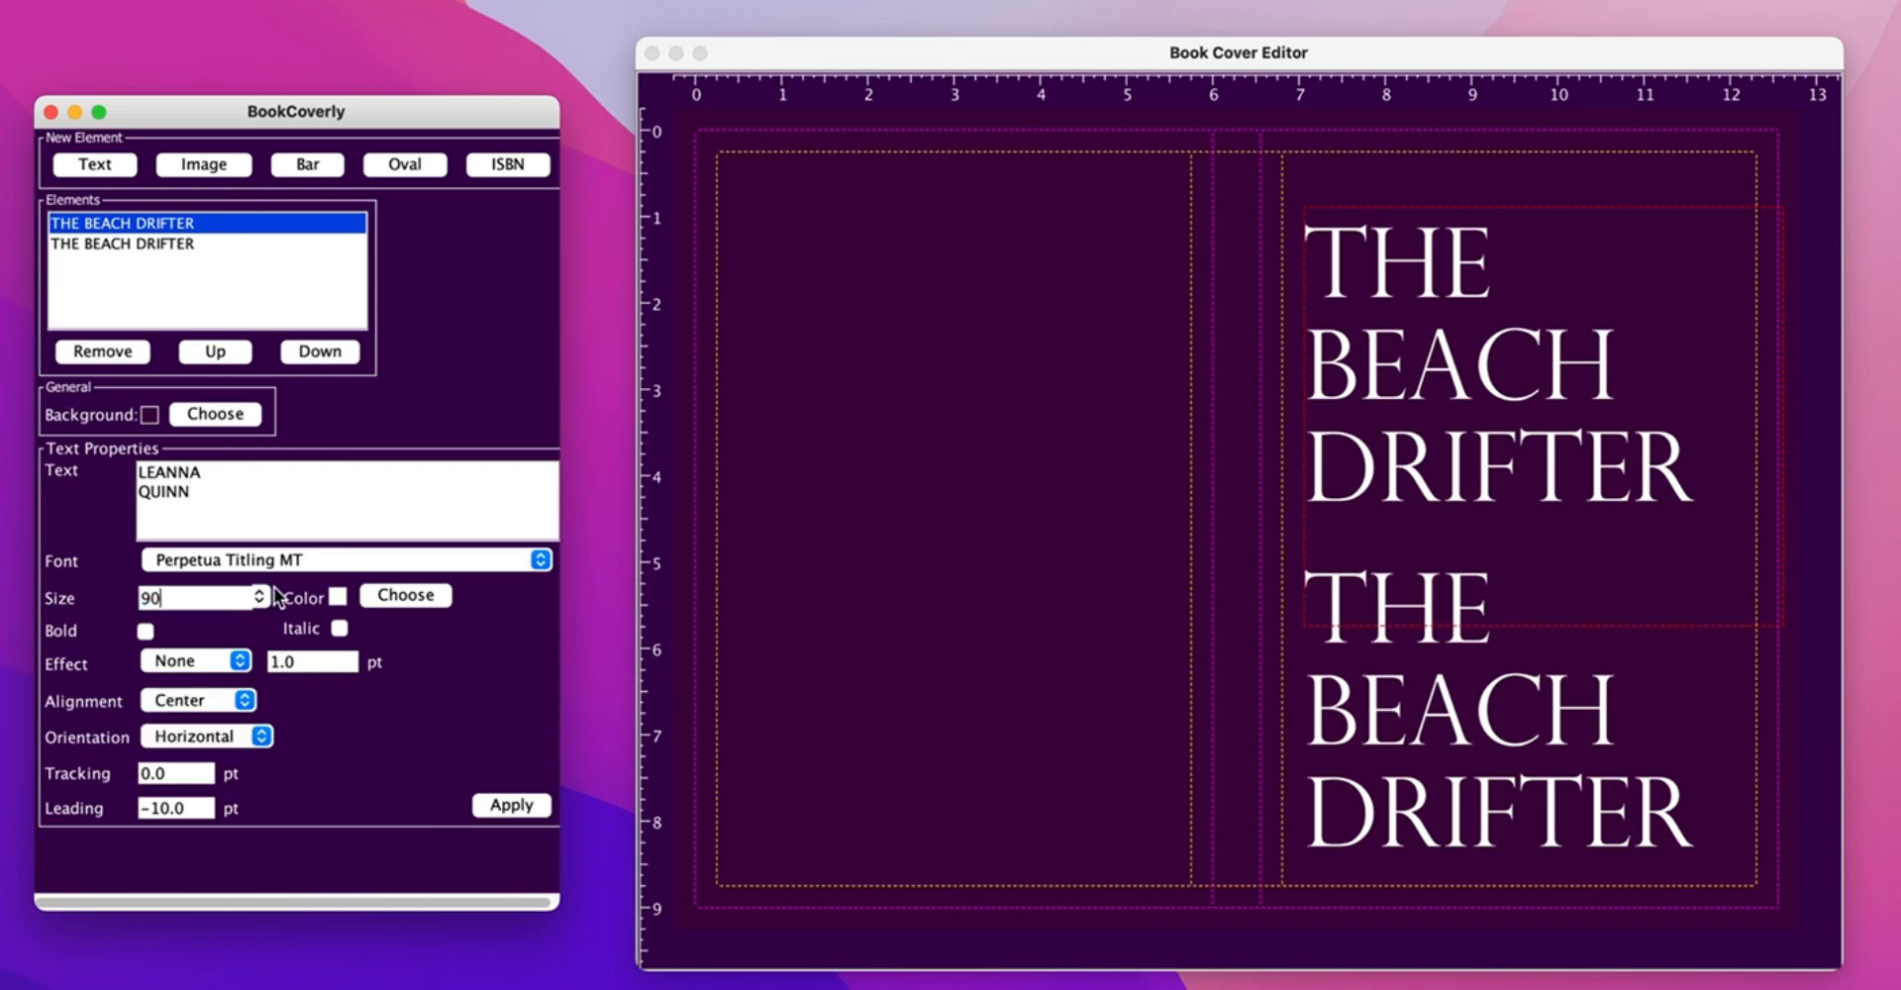
{"action": "left_click", "coordinate": [511, 805]}
{"action": "left_click", "coordinate": [1684, 594]}
{"action": "left_click_drag", "start_coordinate": [1680, 615], "coordinate": [1673, 461]}
{"action": "left_click_drag", "start_coordinate": [1480, 393], "coordinate": [1557, 344]}
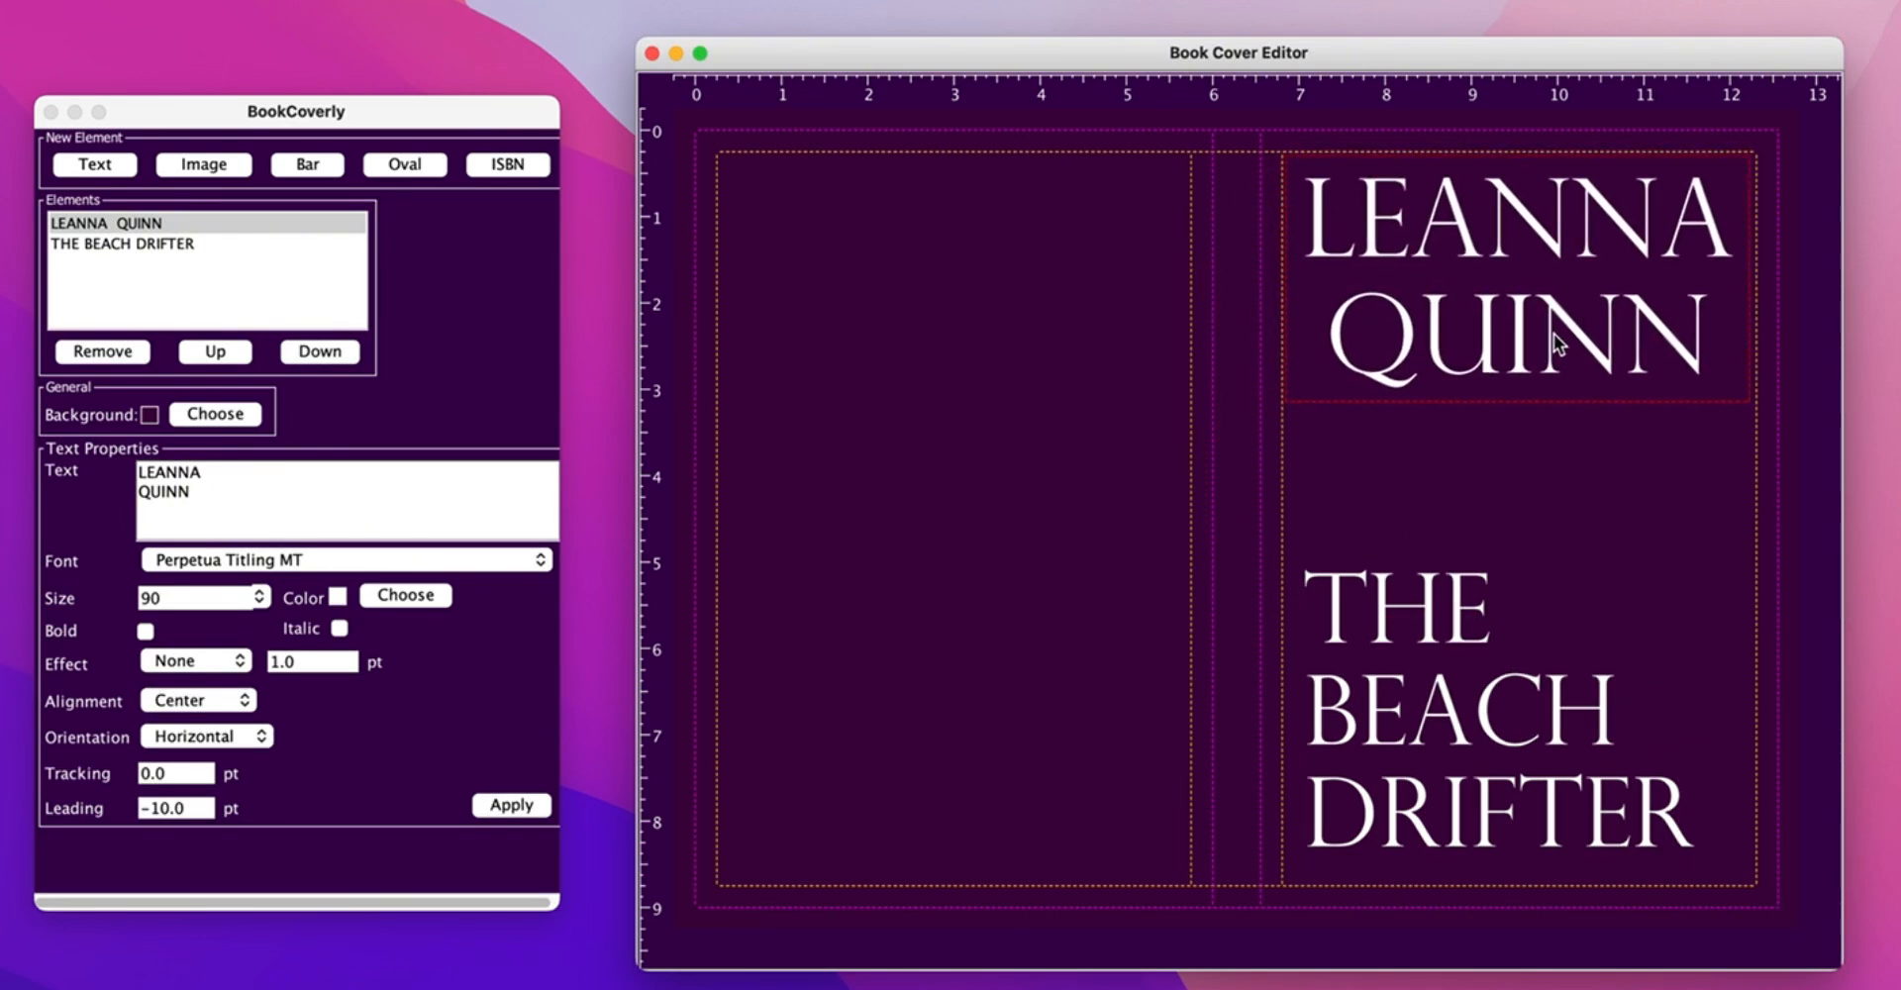
{"action": "left_click", "coordinate": [1333, 776]}
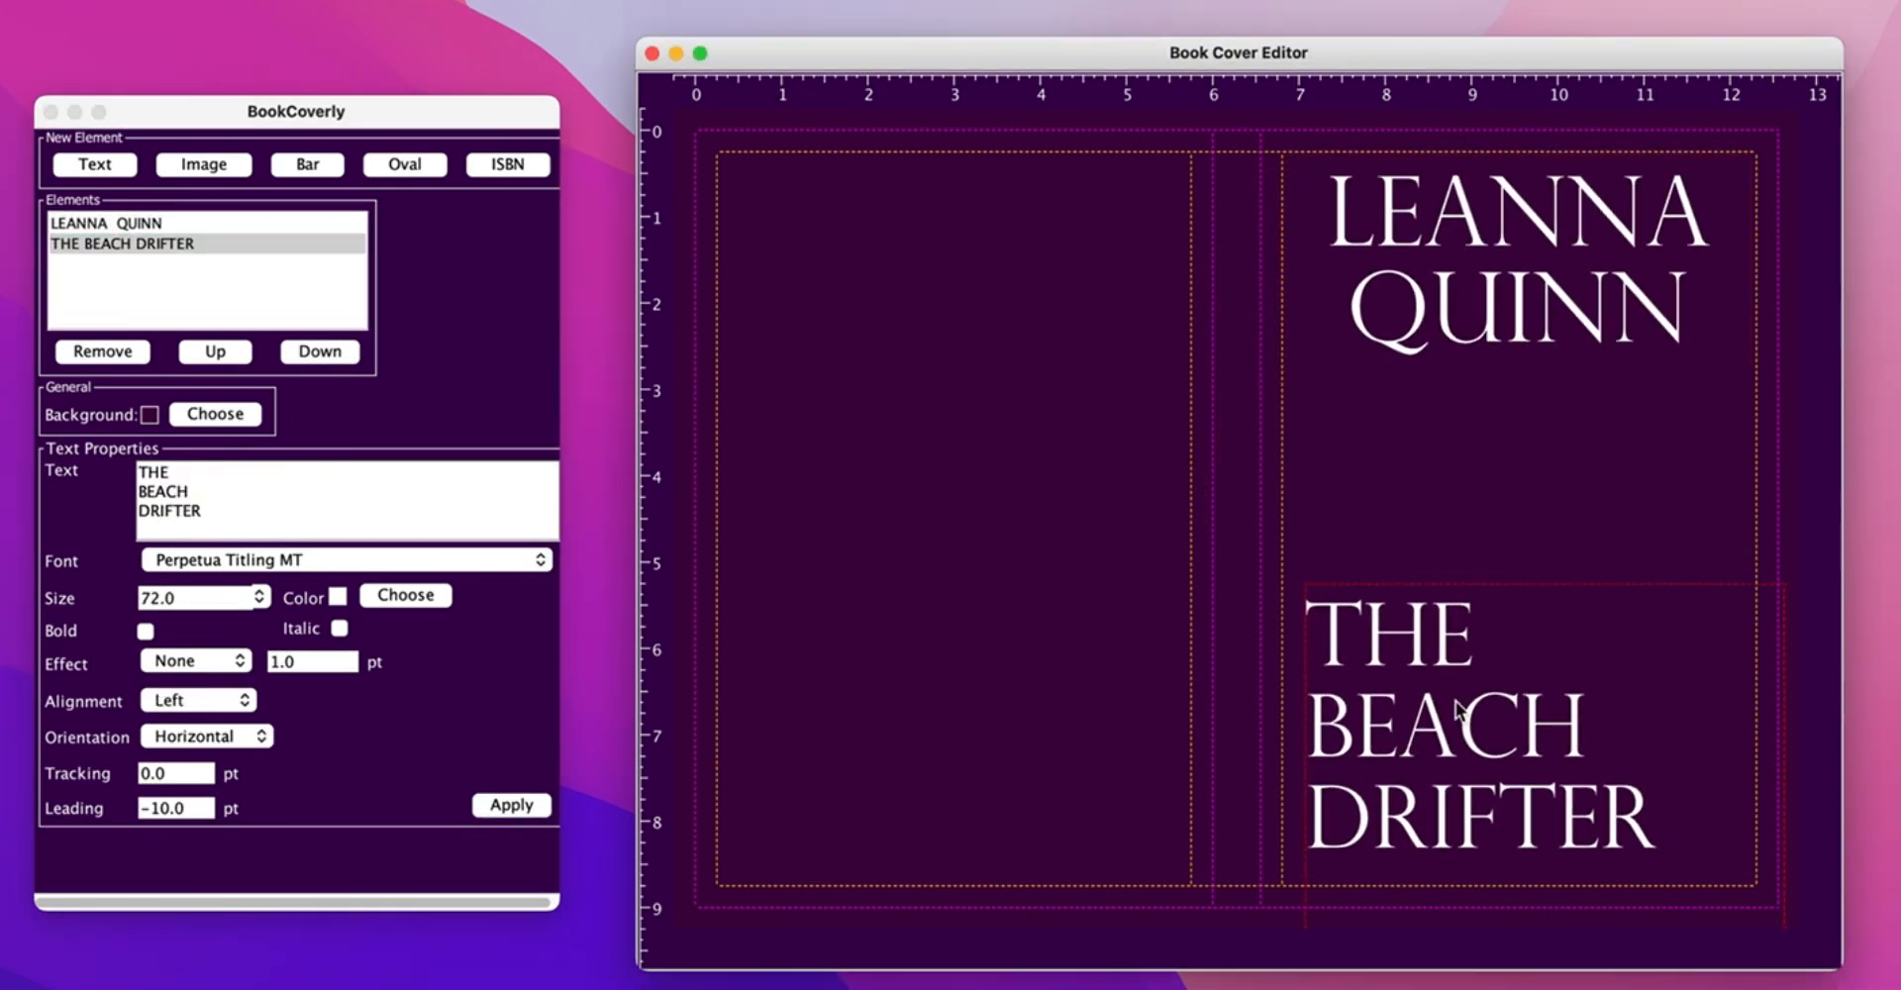
{"action": "left_click", "coordinate": [203, 164]}
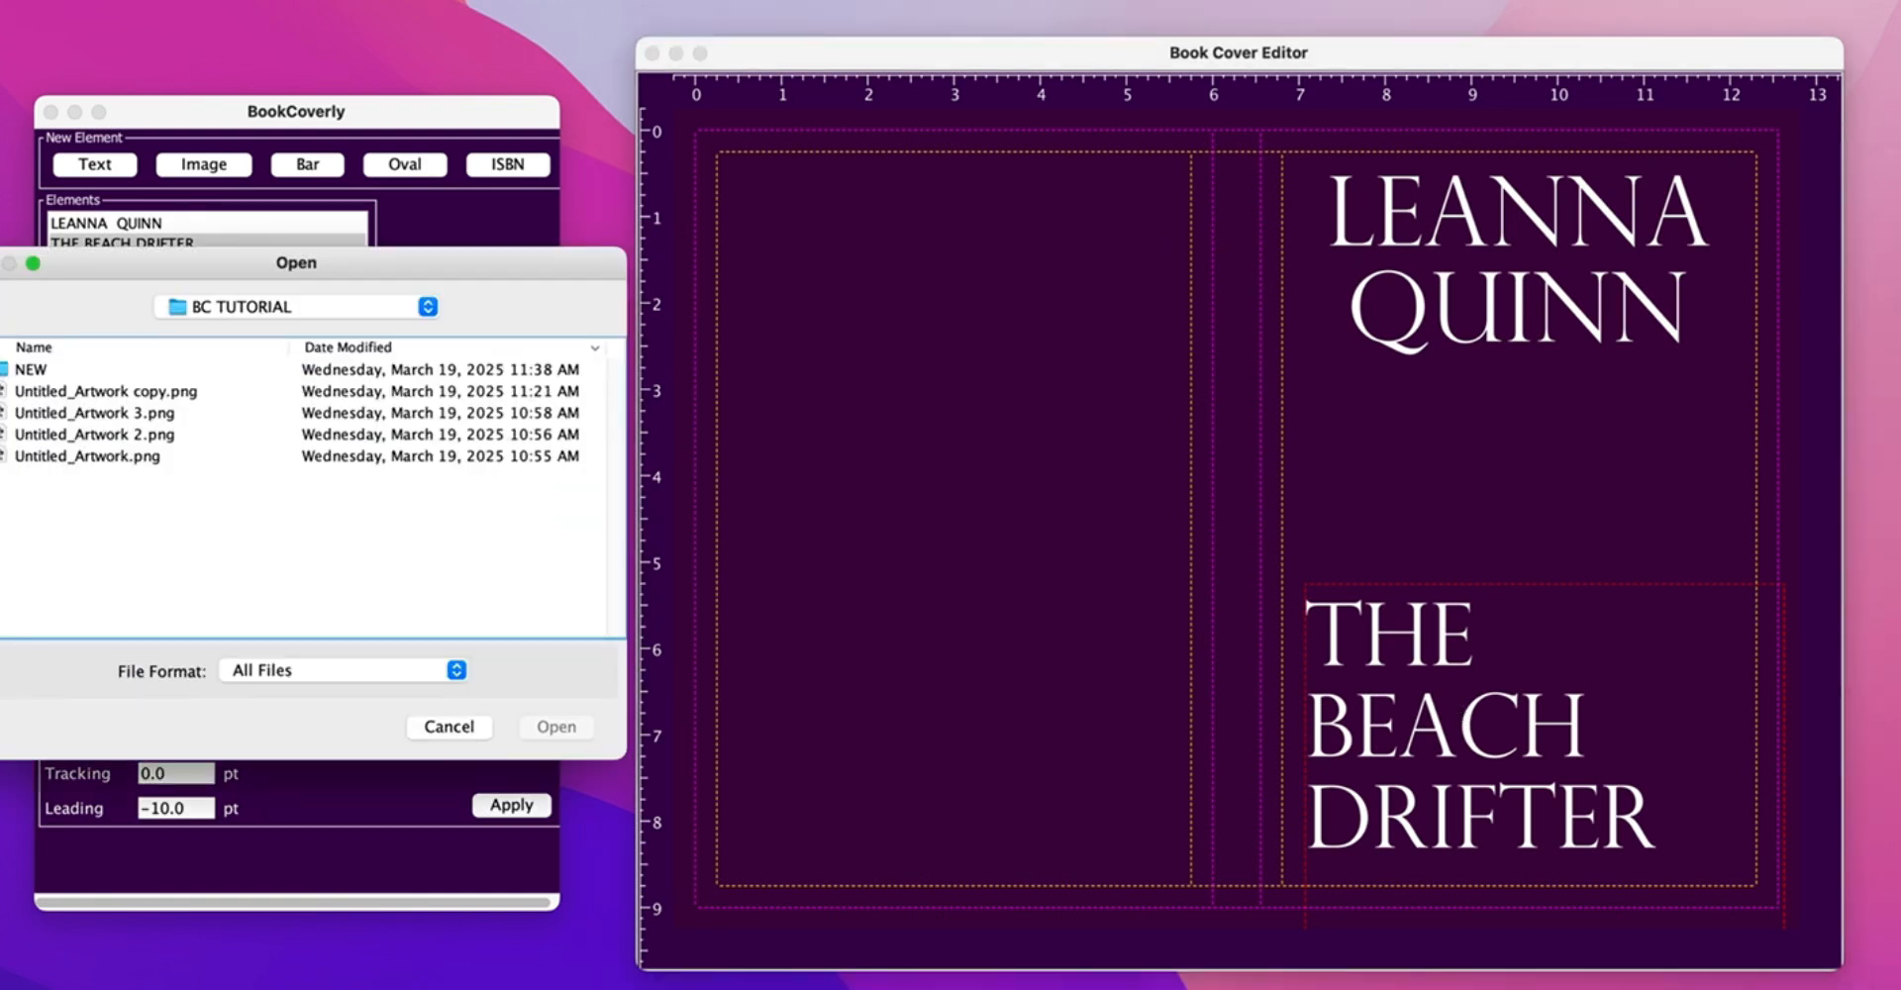
- Place the man illustration Untitled_Artwork.png at the front cover's lower right, behind the title
{"action": "double_click", "coordinate": [28, 371]}
{"action": "left_click", "coordinate": [139, 436]}
{"action": "left_click", "coordinate": [580, 728]}
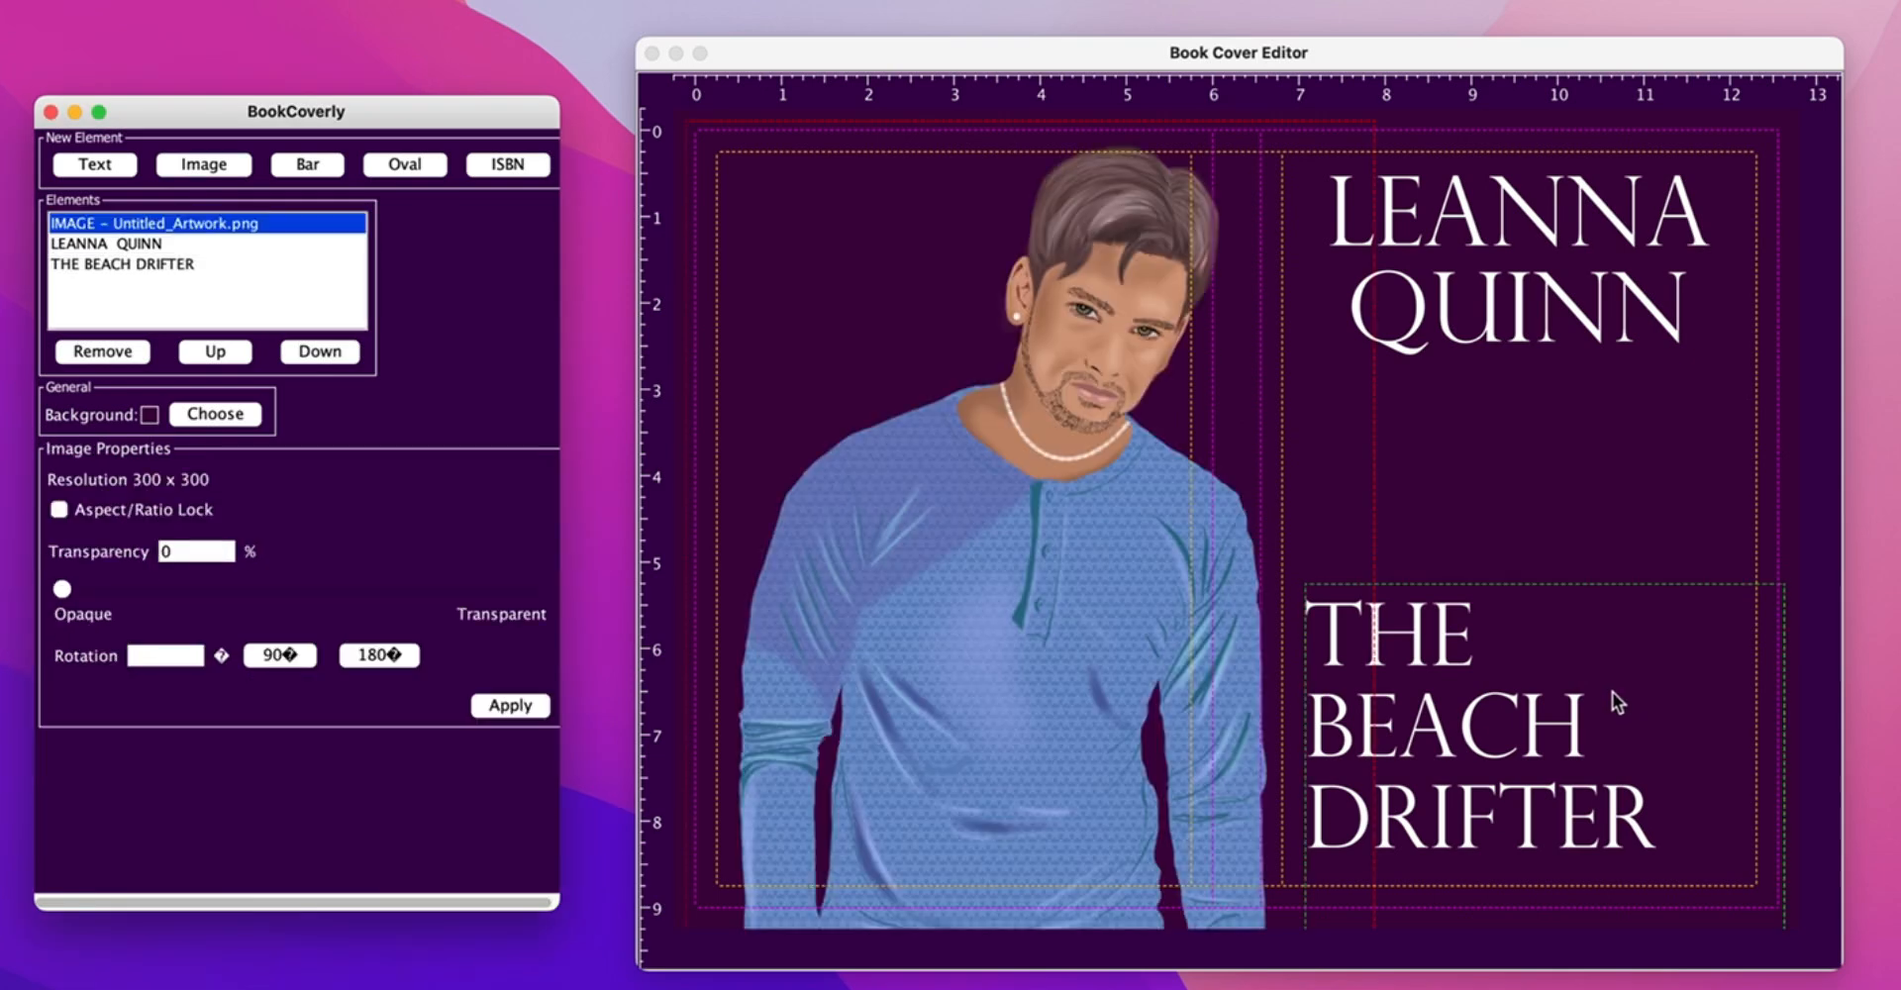
{"action": "left_click", "coordinate": [1122, 581]}
{"action": "left_click_drag", "start_coordinate": [1122, 581], "coordinate": [1547, 598]}
{"action": "left_click_drag", "start_coordinate": [1762, 783], "coordinate": [1734, 748]}
{"action": "left_click_drag", "start_coordinate": [1588, 616], "coordinate": [1657, 765]}
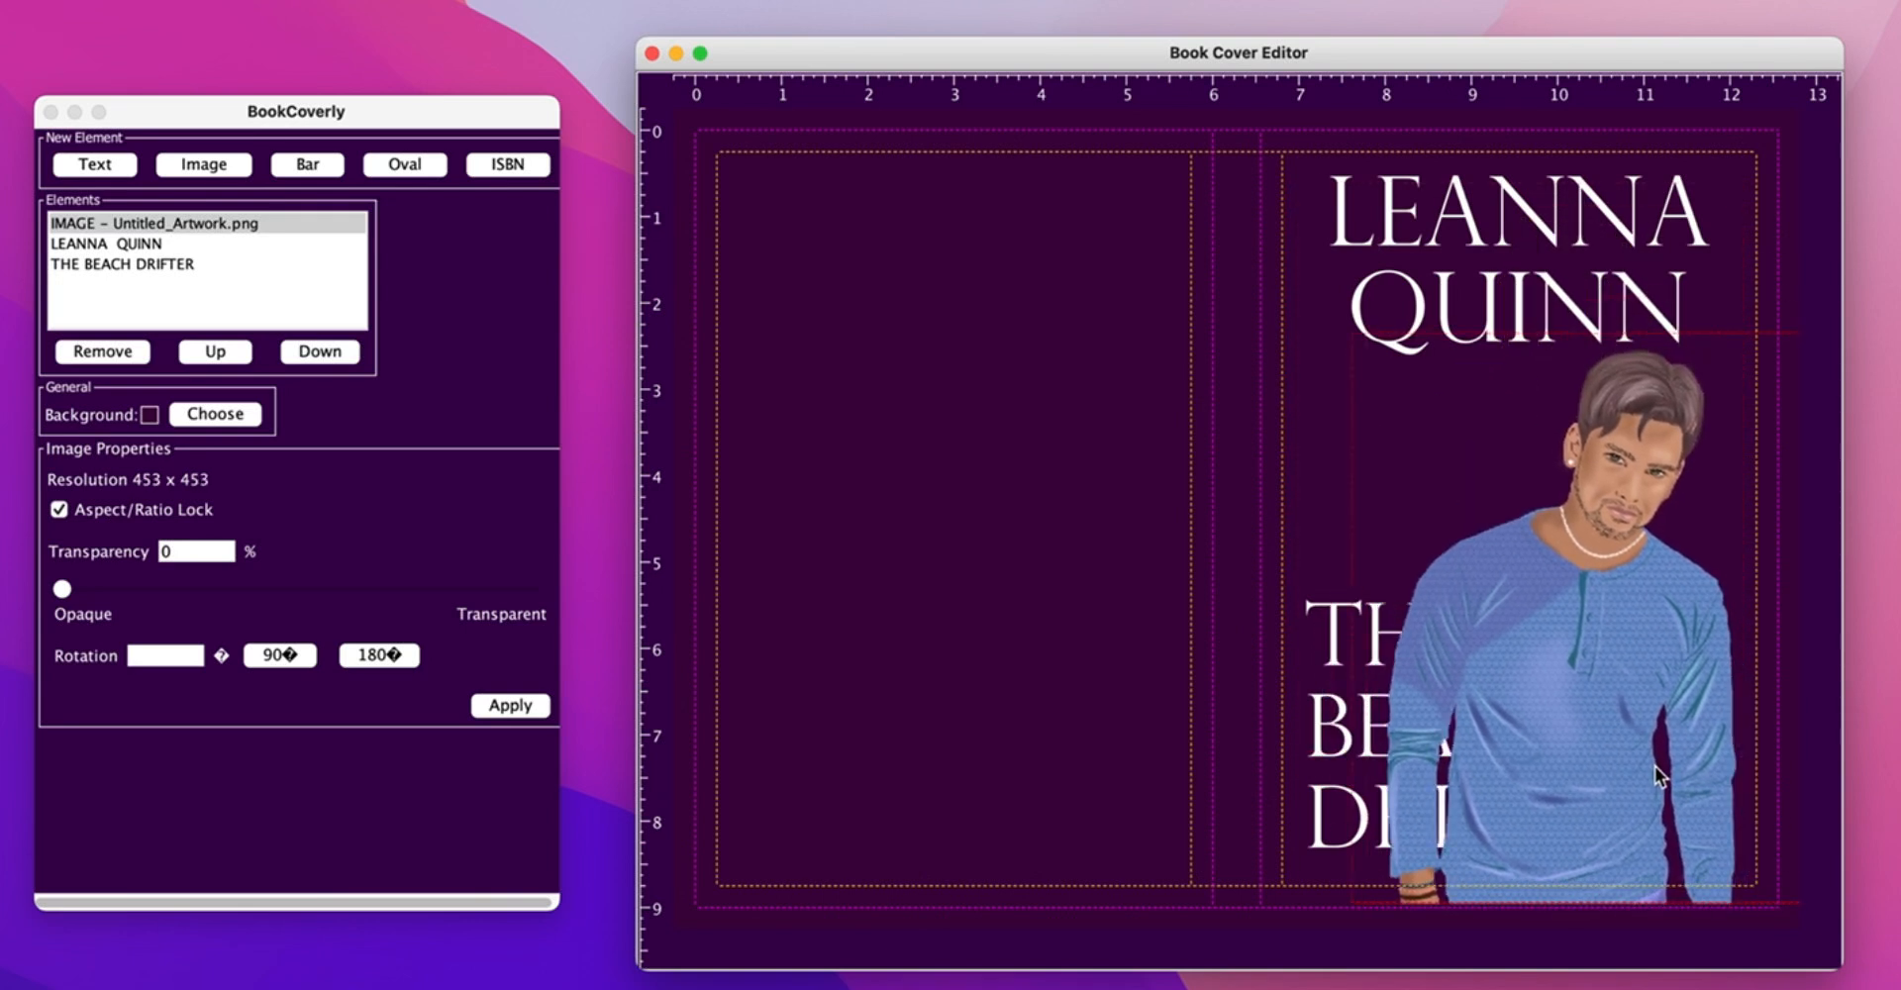
{"action": "left_click", "coordinate": [321, 352]}
{"action": "left_click", "coordinate": [320, 353]}
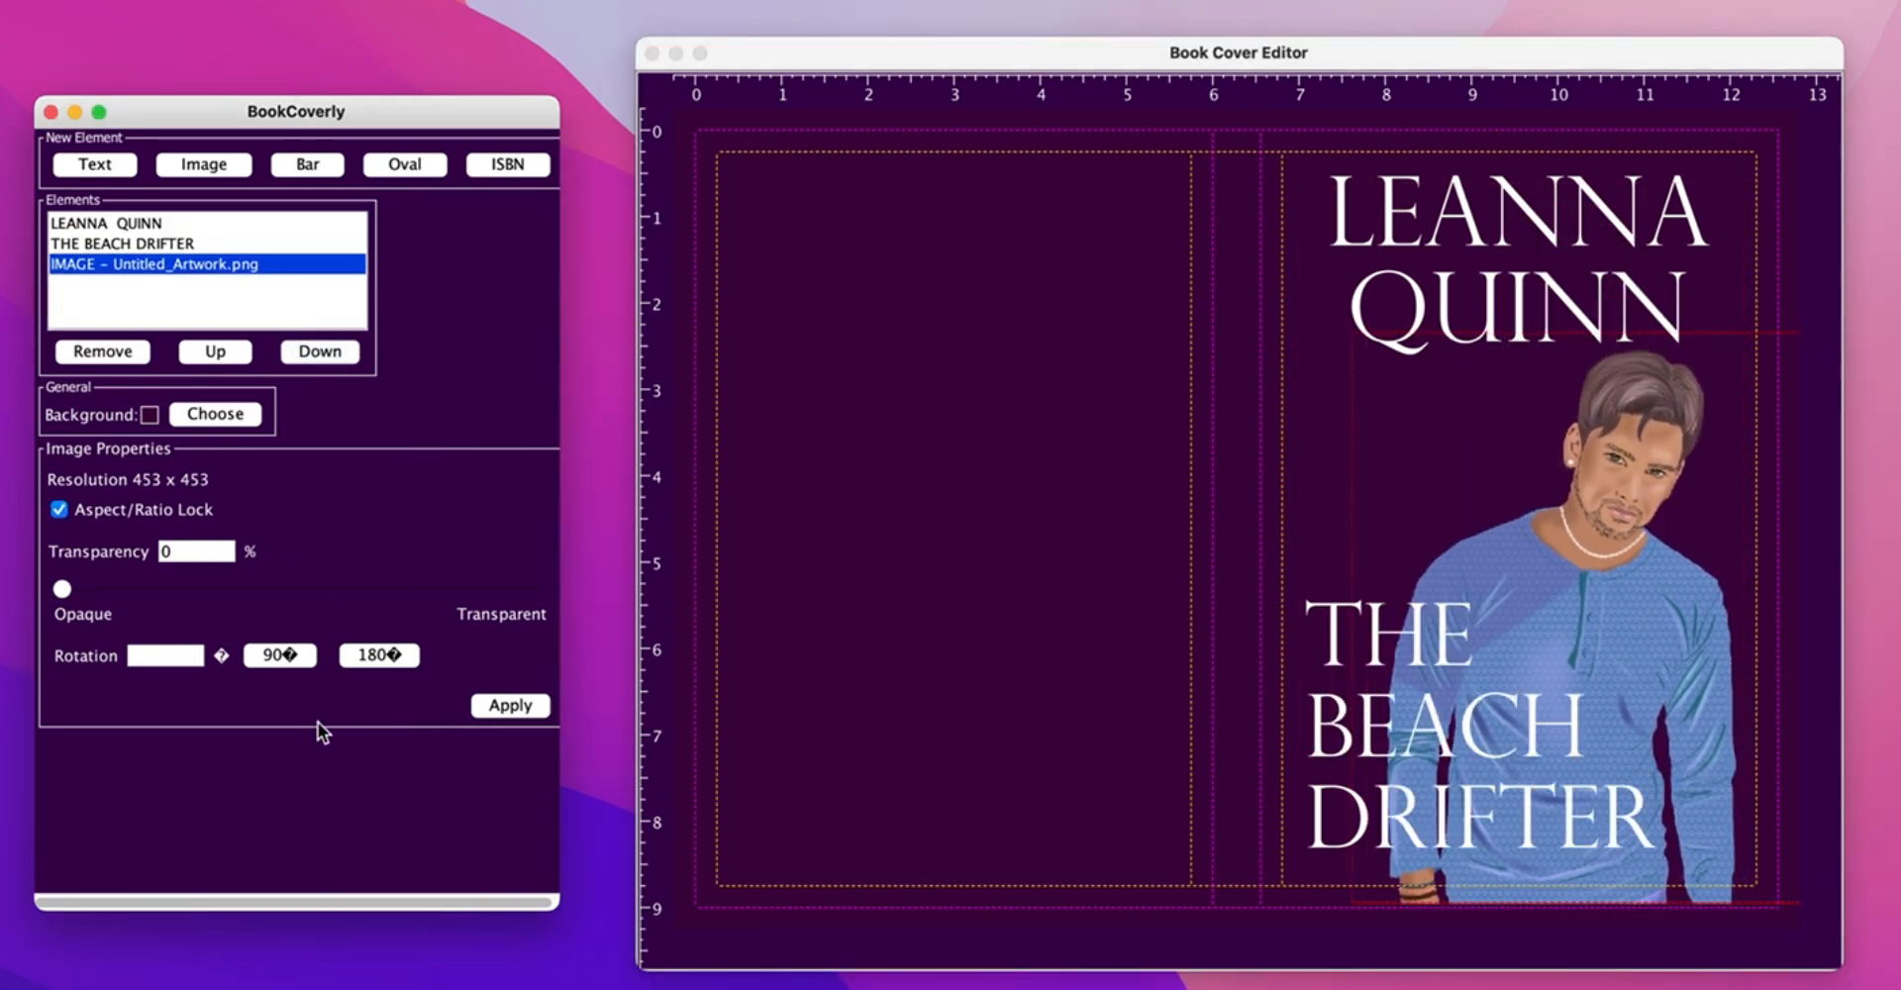
- Add the Untitled_Artwork 3.png palm trees at lower right, behind the man
{"action": "left_click", "coordinate": [199, 165]}
{"action": "left_click", "coordinate": [156, 393]}
{"action": "left_click", "coordinate": [560, 729]}
{"action": "left_click_drag", "start_coordinate": [1065, 440], "coordinate": [1425, 570]}
{"action": "left_click", "coordinate": [320, 352]}
{"action": "left_click", "coordinate": [320, 351]}
{"action": "left_click", "coordinate": [1423, 465]}
{"action": "left_click_drag", "start_coordinate": [1422, 466], "coordinate": [1498, 572]}
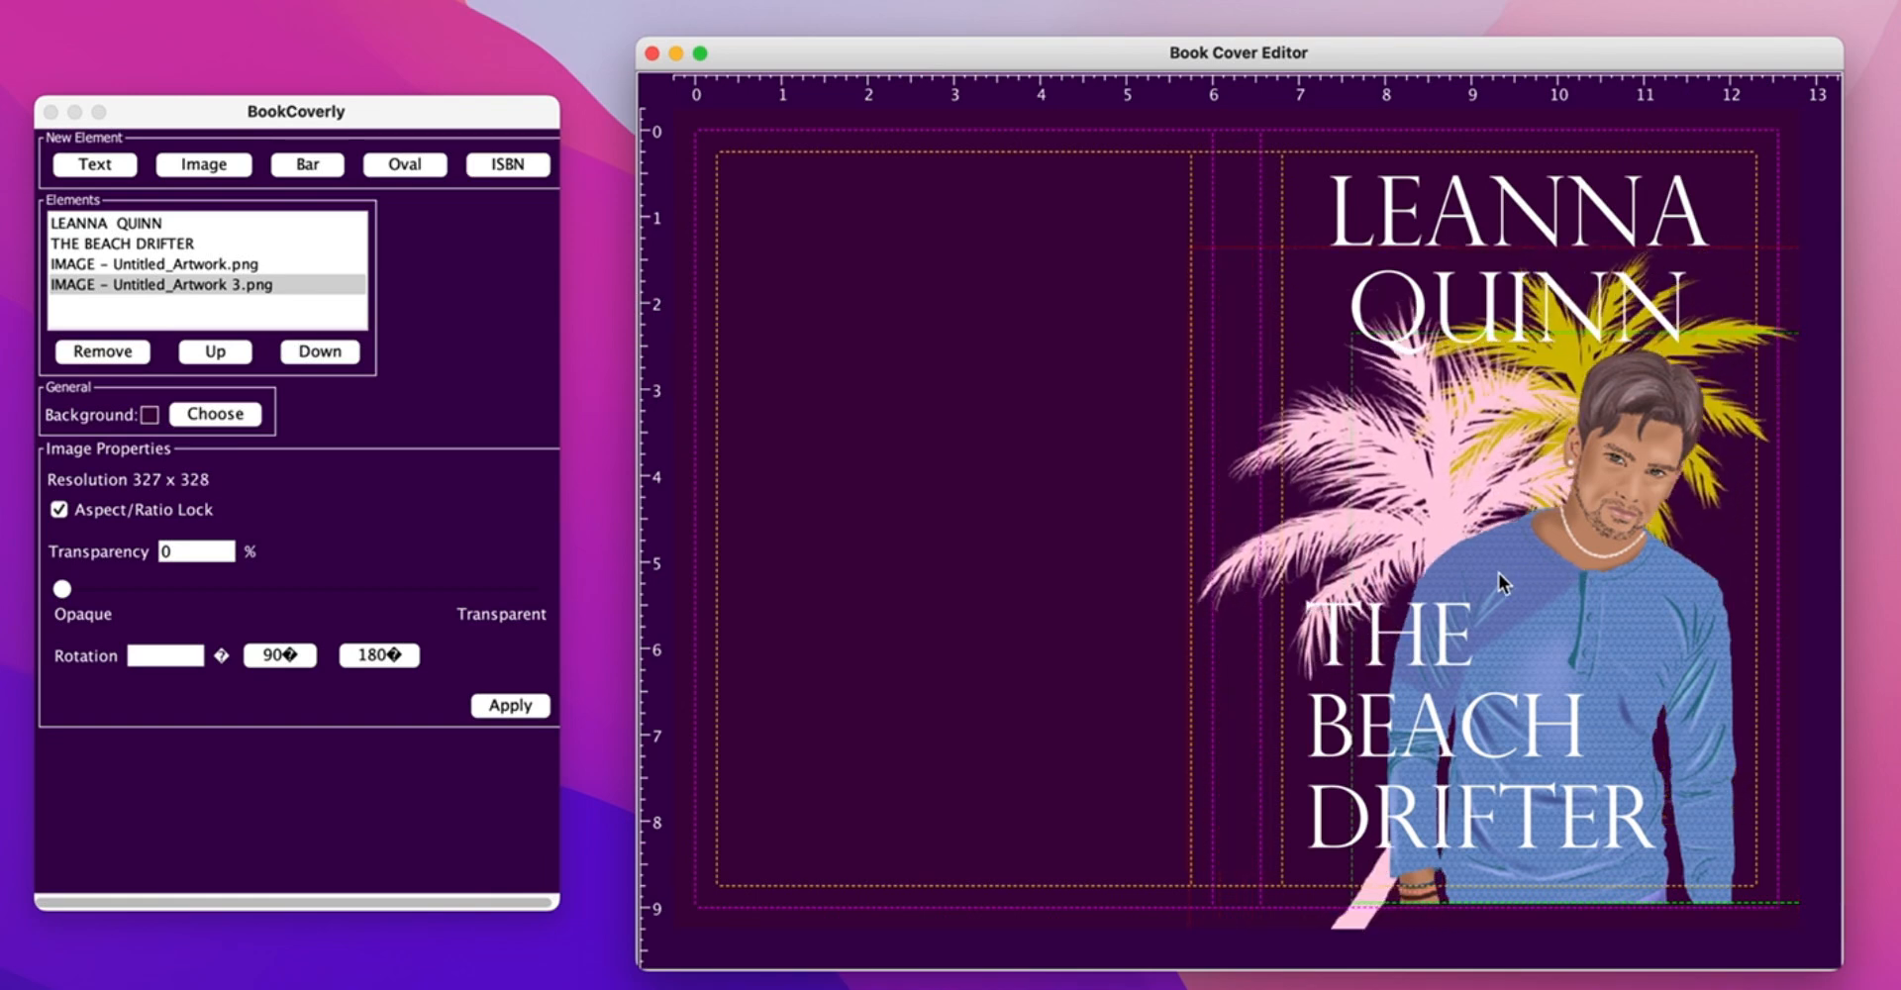
{"action": "left_click_drag", "start_coordinate": [1469, 728], "coordinate": [1472, 725]}
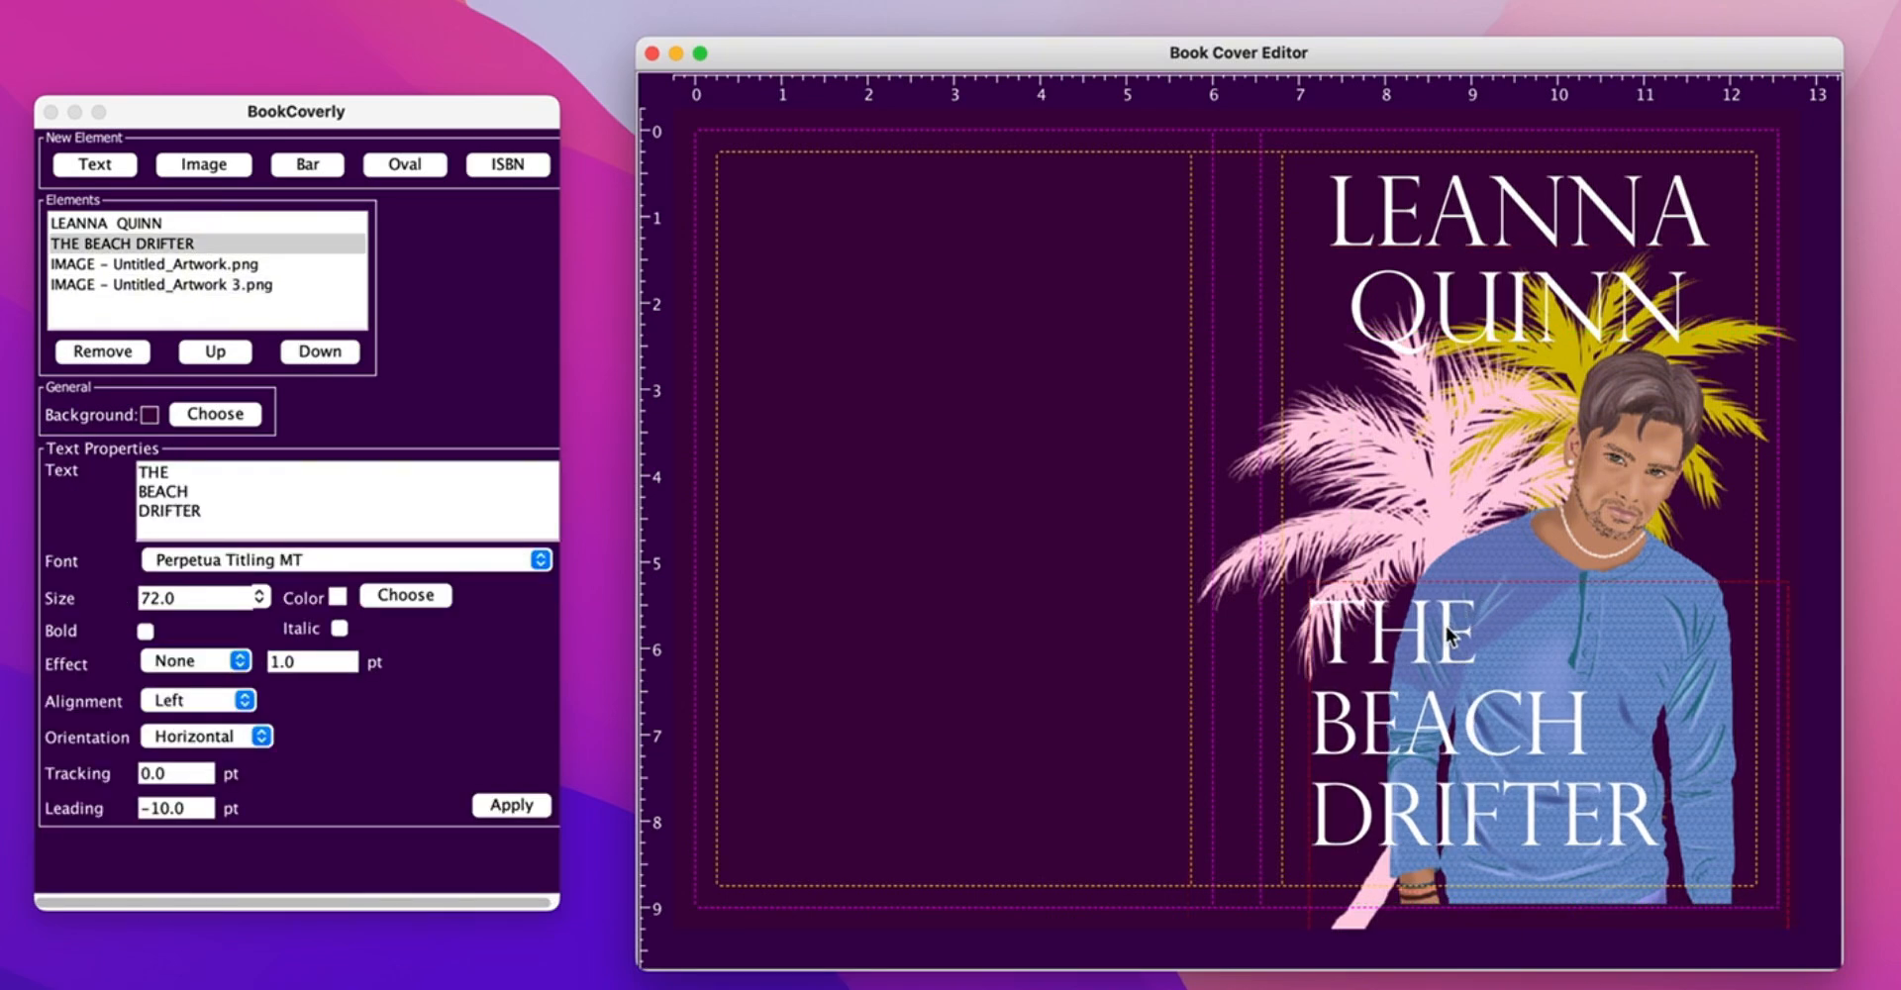
- Duplicate the title and set the copy's text colour to black (CMYK K 100)
{"action": "key", "text": "super+v"}
{"action": "left_click_drag", "start_coordinate": [1445, 625], "coordinate": [1455, 632]}
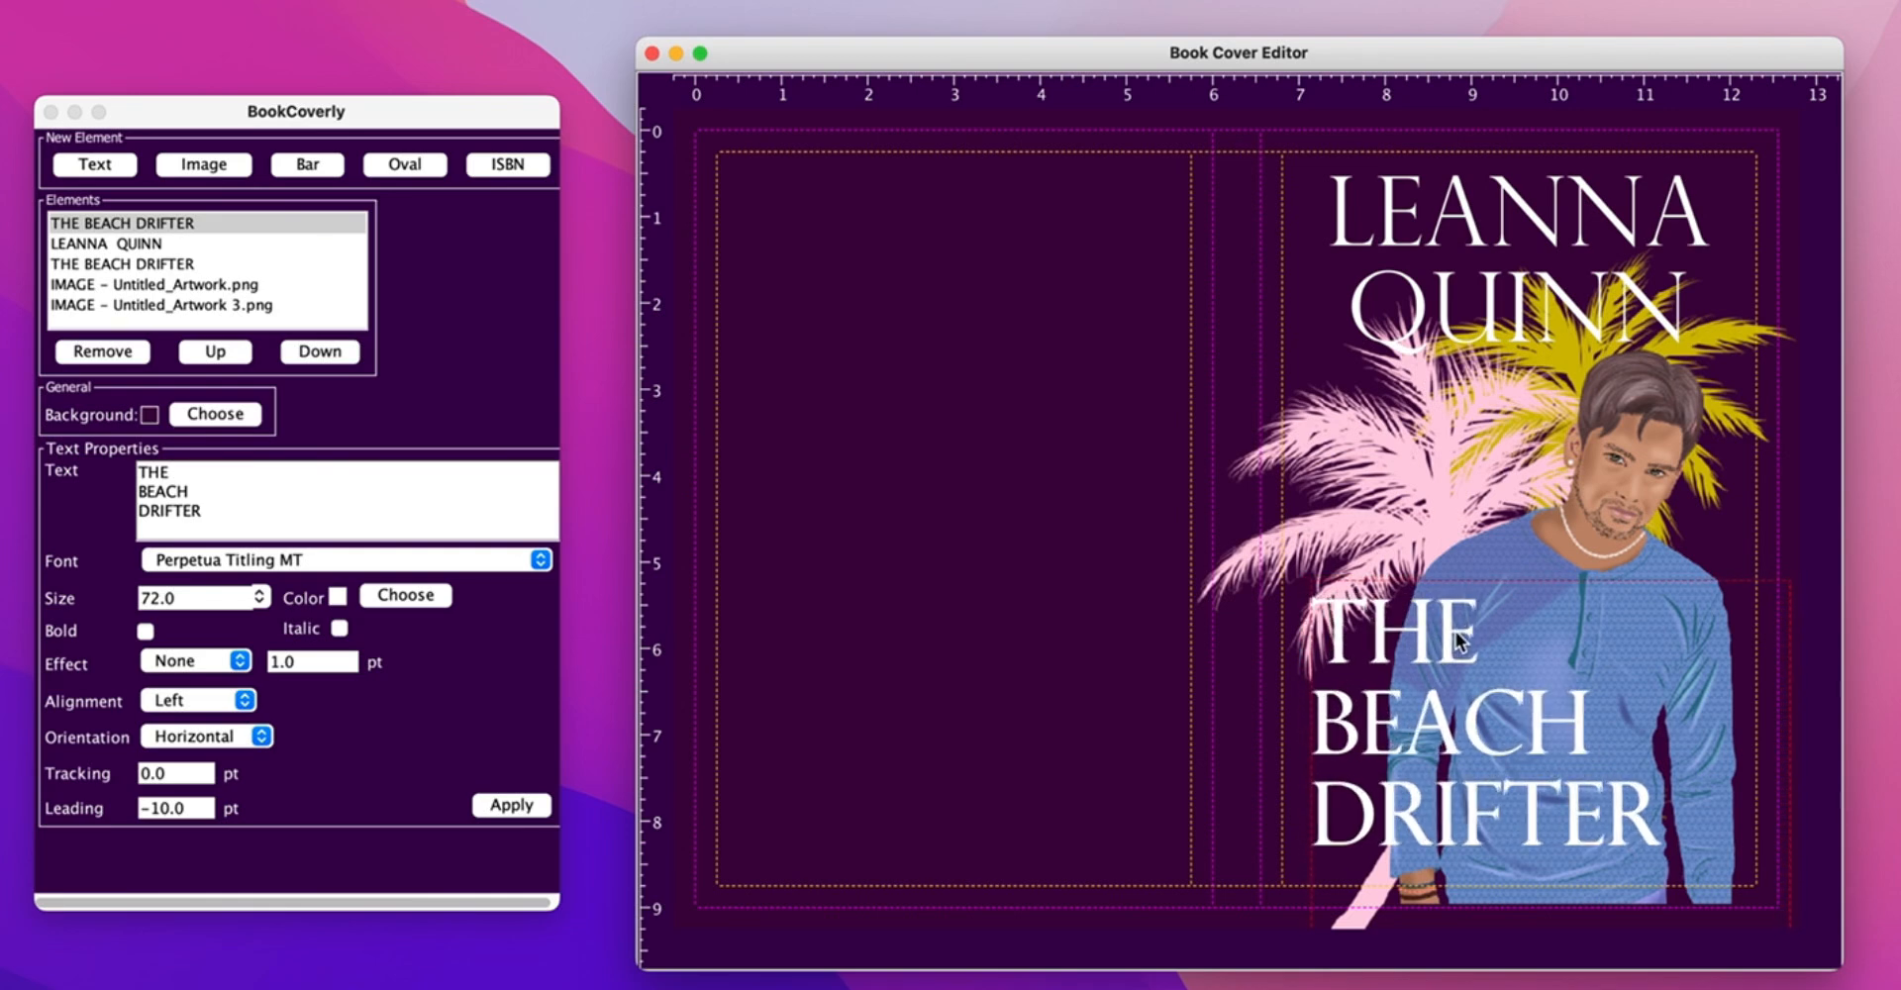
{"action": "left_click", "coordinate": [148, 263]}
{"action": "left_click", "coordinate": [405, 595]}
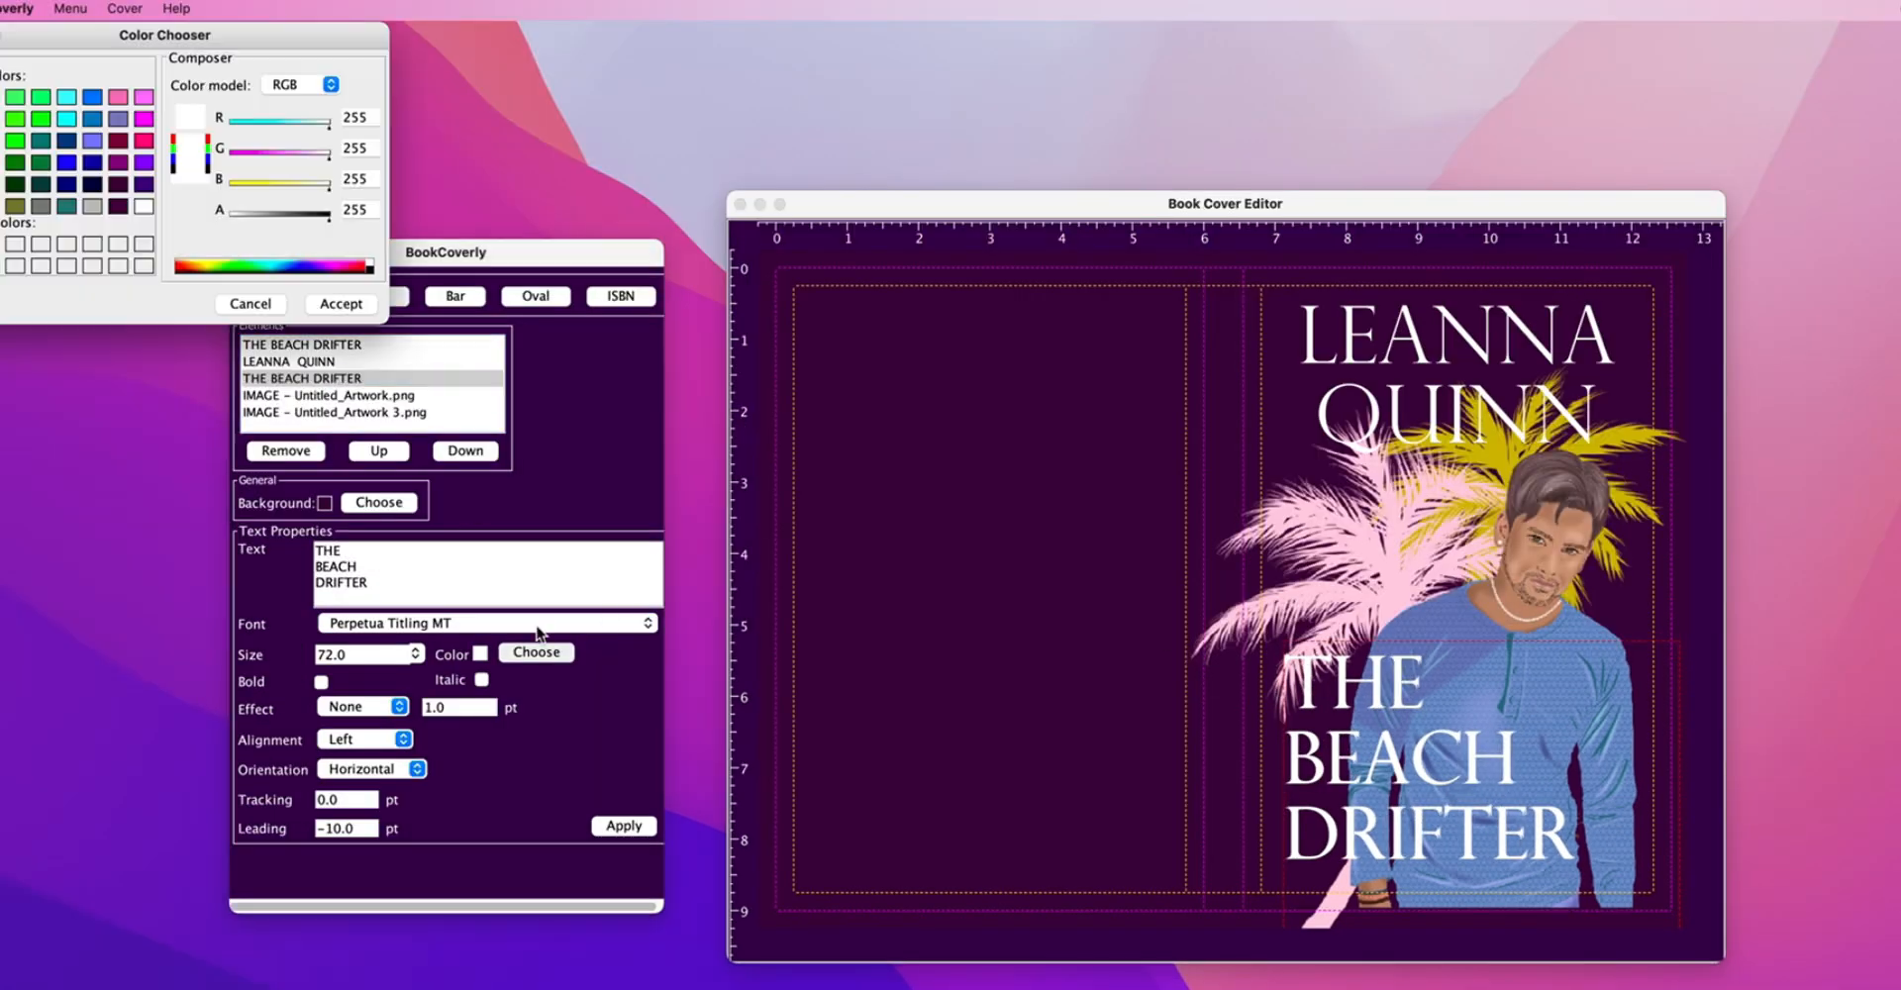
{"action": "left_click_drag", "start_coordinate": [147, 38], "coordinate": [233, 39]}
{"action": "left_click", "coordinate": [398, 87]}
{"action": "left_click", "coordinate": [384, 106]}
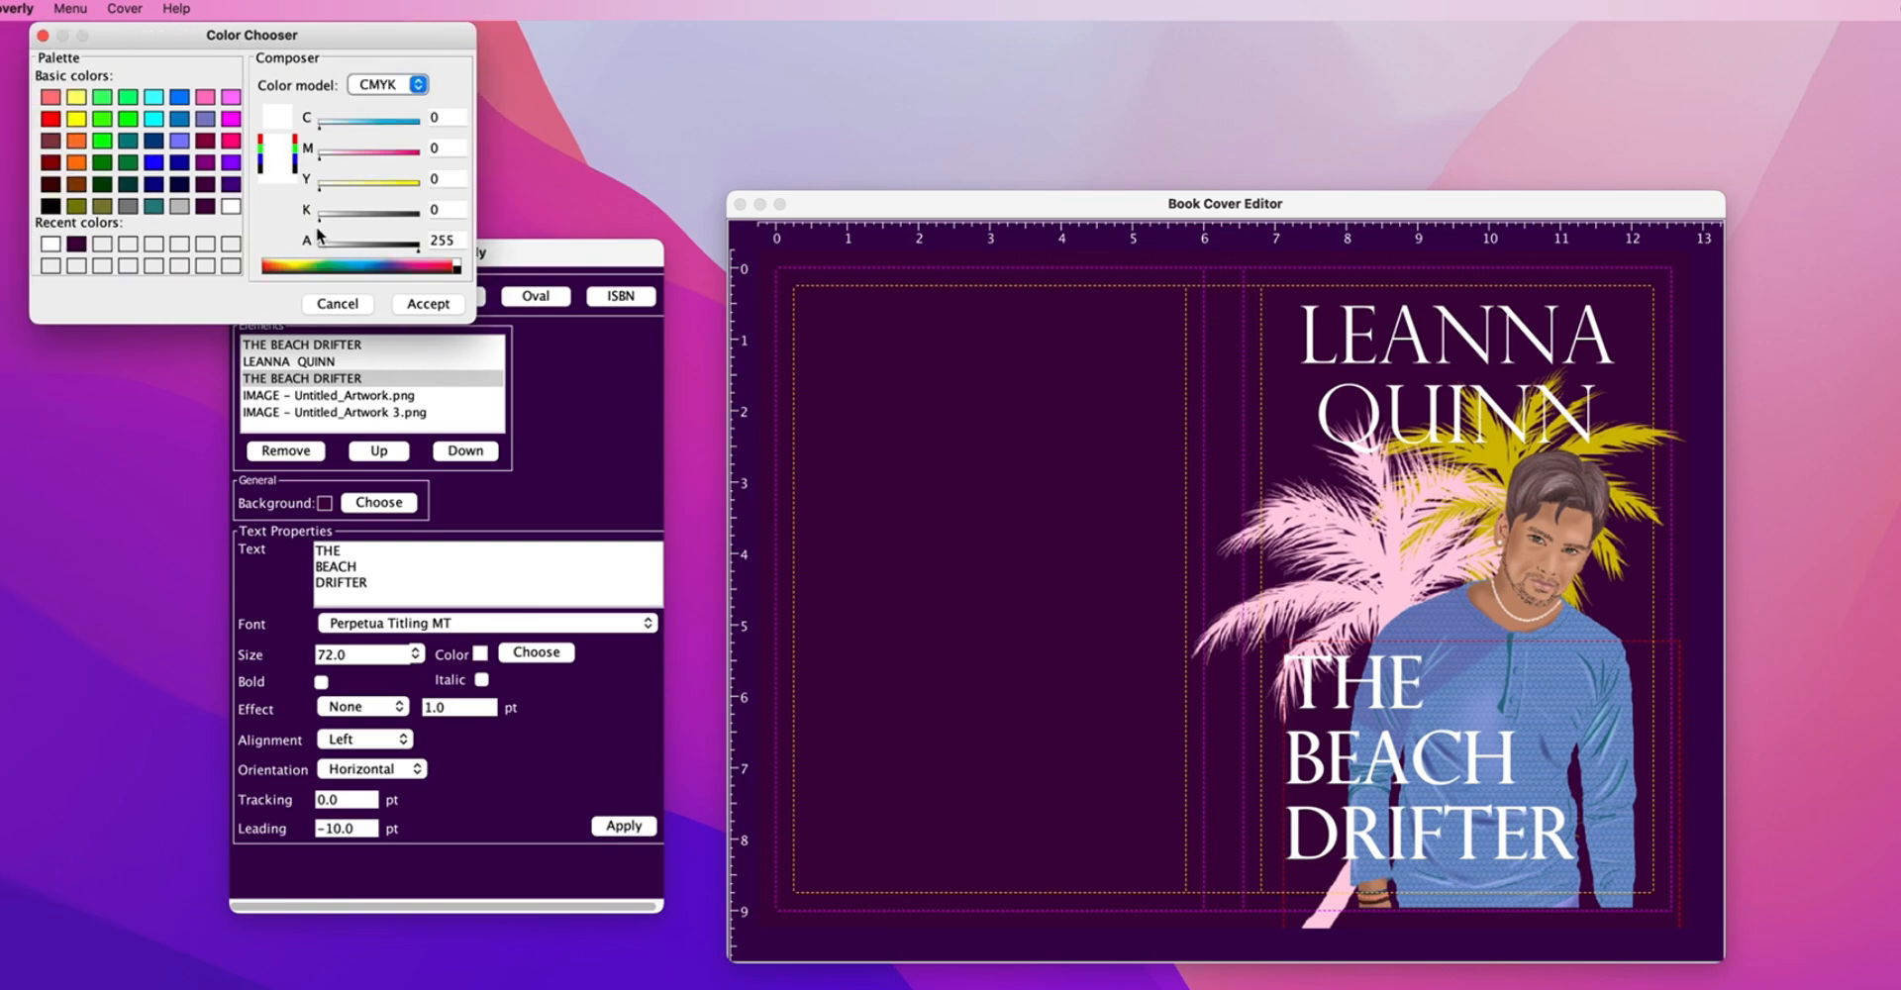
{"action": "left_click_drag", "start_coordinate": [325, 220], "coordinate": [467, 208]}
{"action": "left_click", "coordinate": [431, 304]}
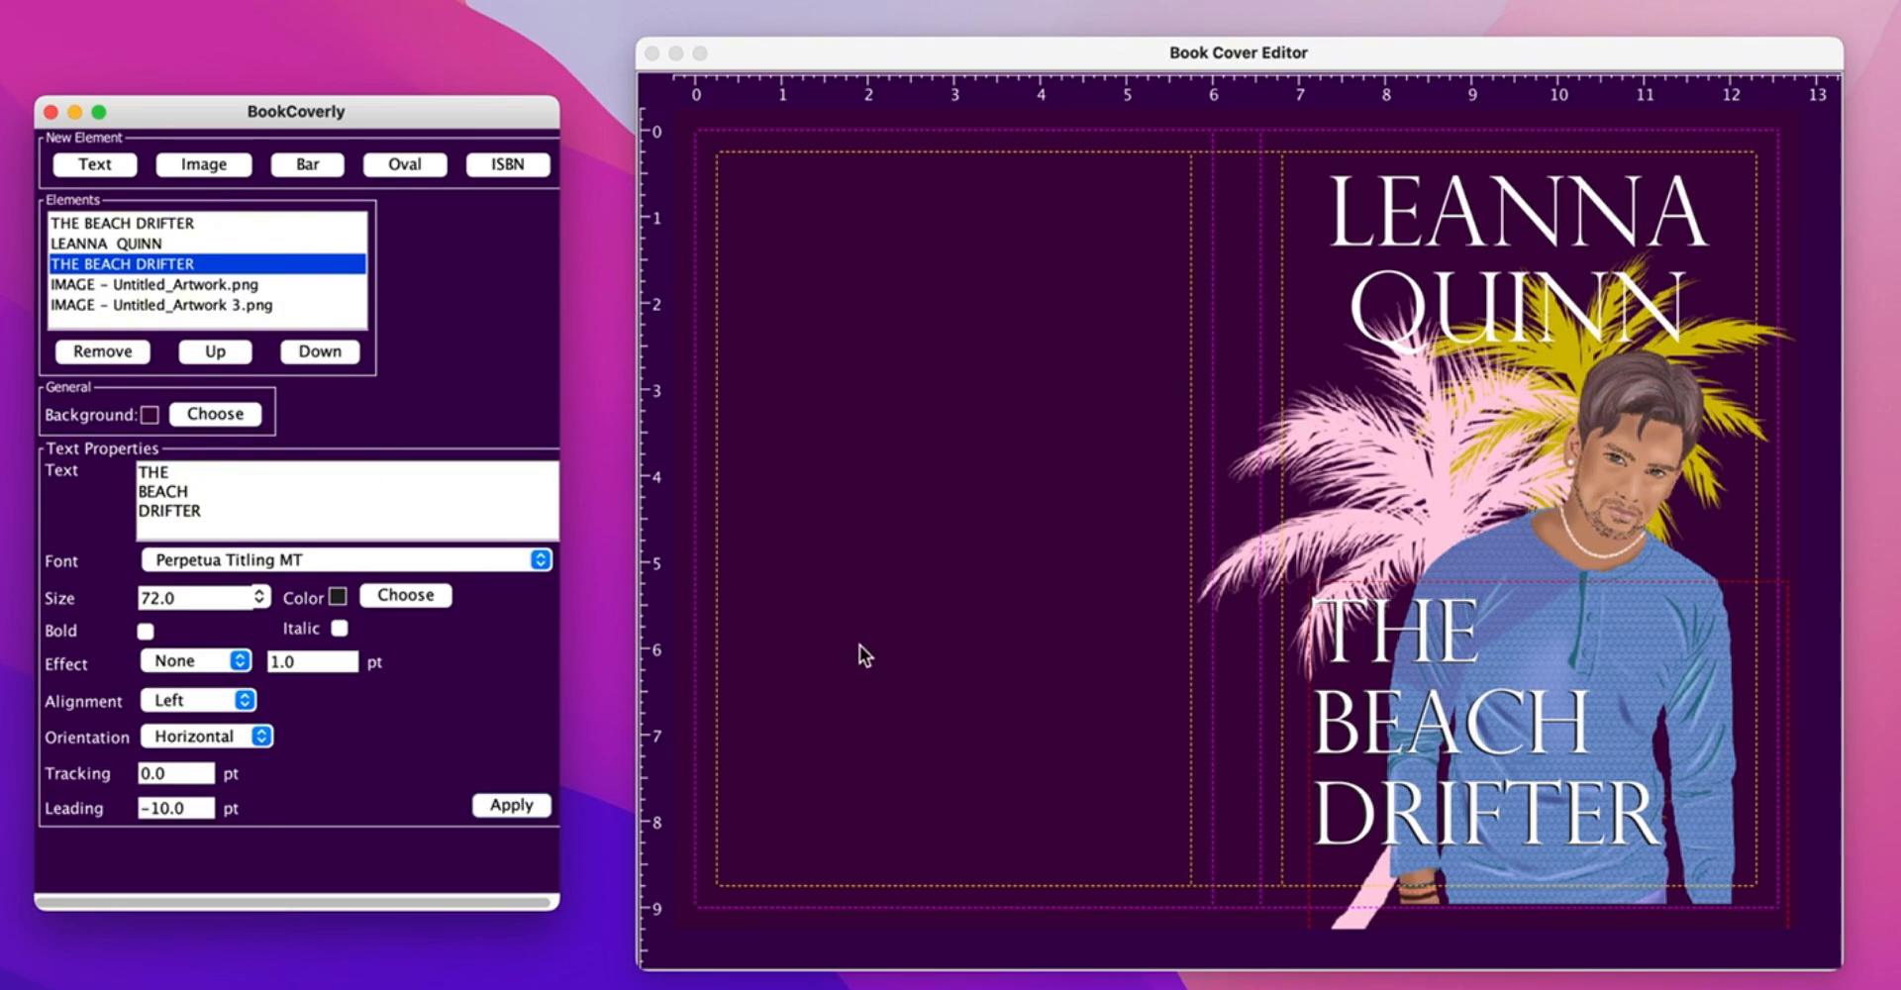
- Duplicate the author's name and stack the copy over the original
{"action": "left_click_drag", "start_coordinate": [1544, 240], "coordinate": [1549, 238]}
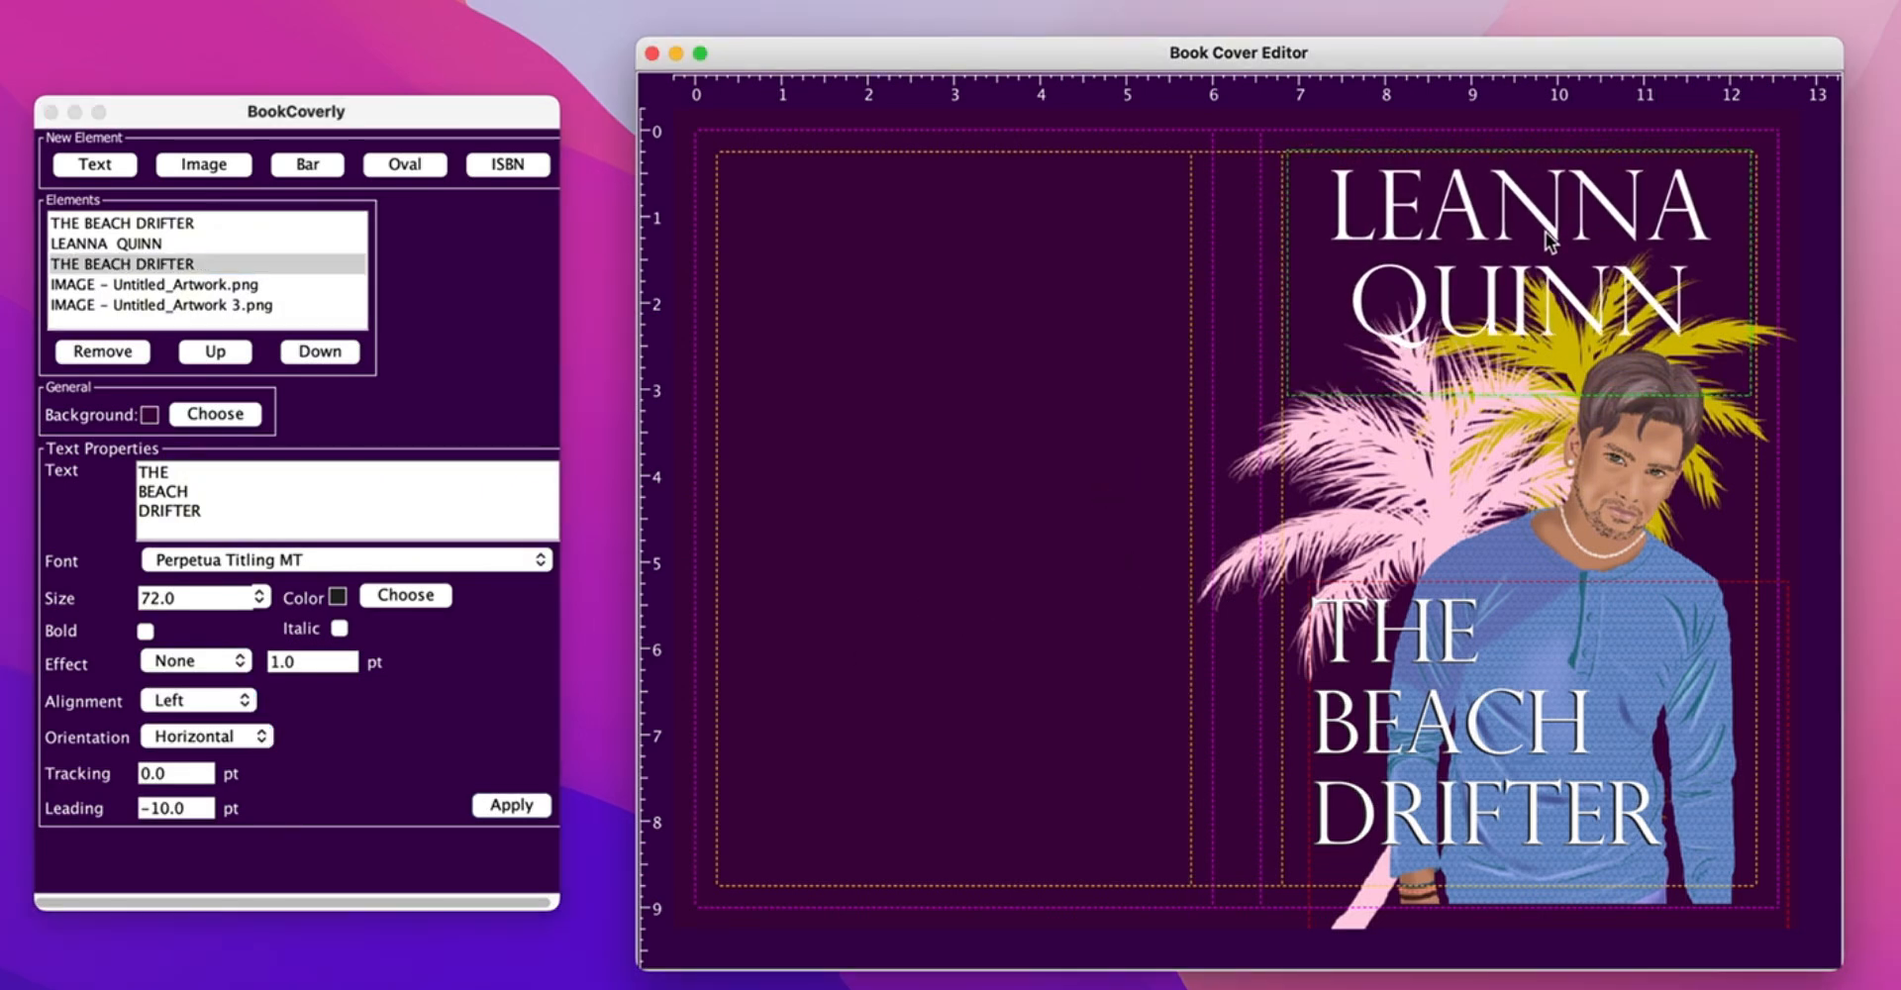
{"action": "left_click", "coordinate": [1443, 226]}
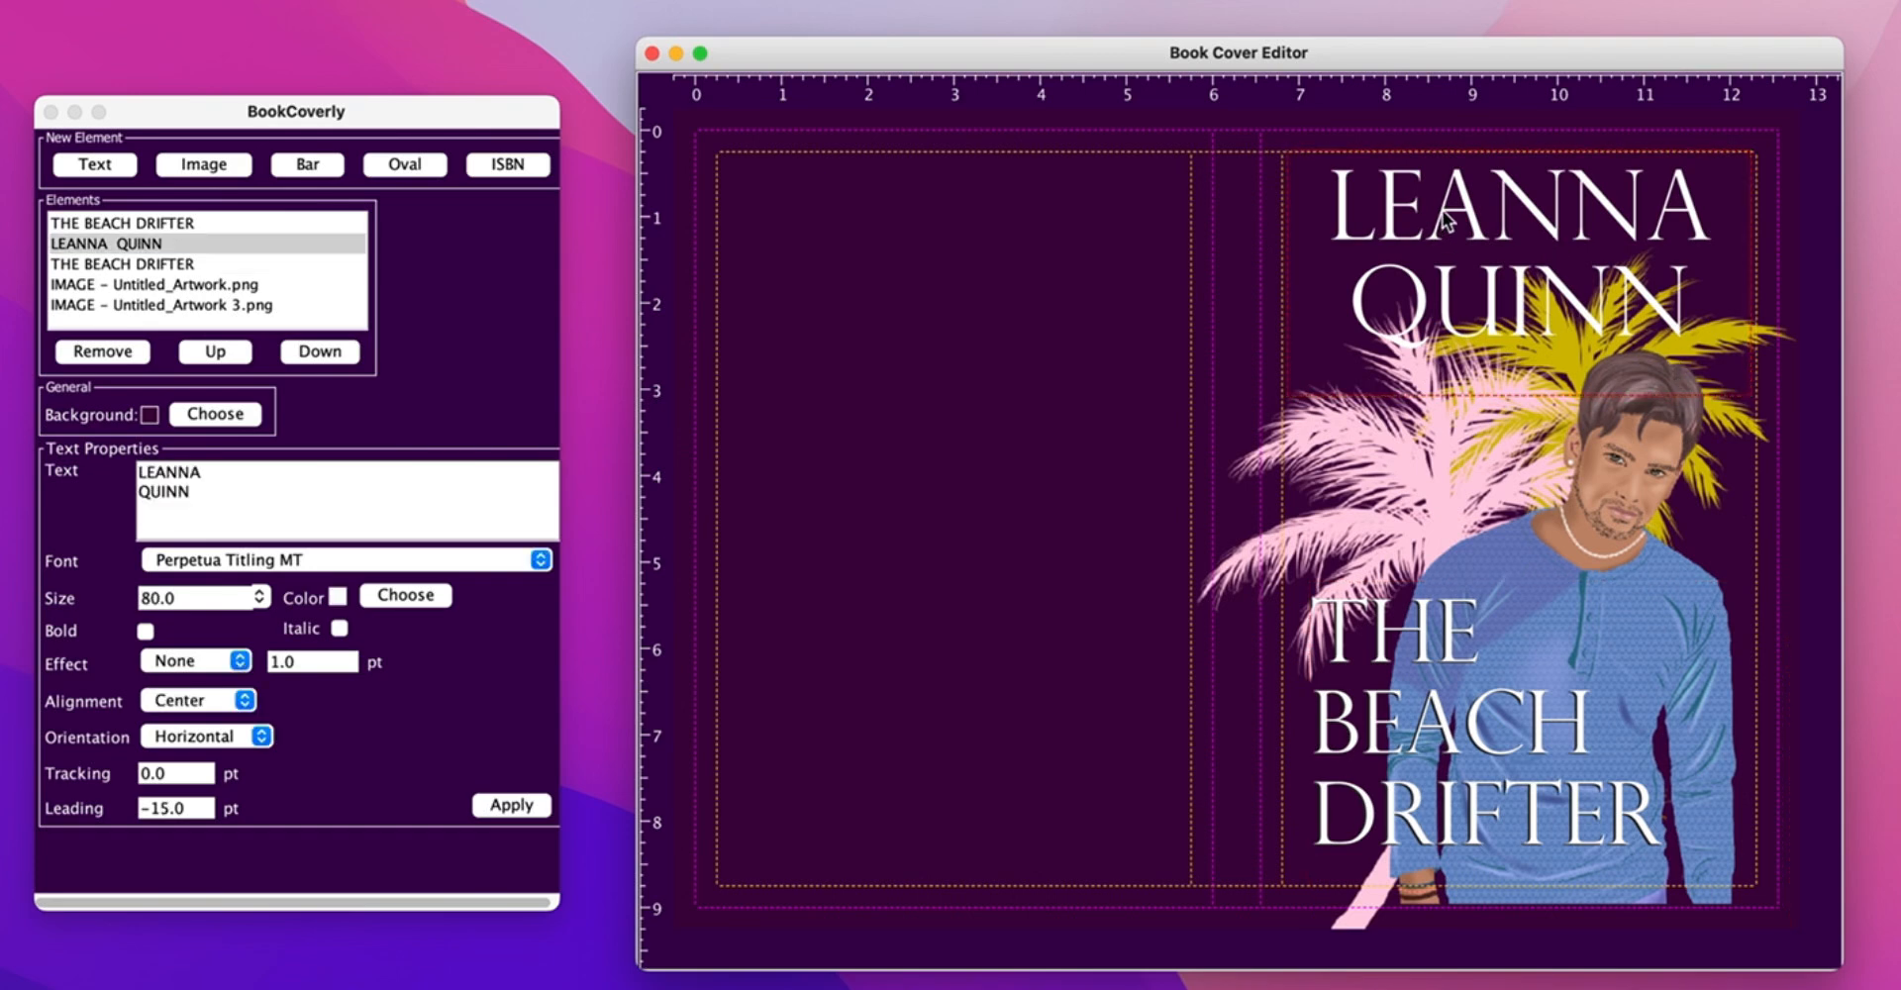
{"action": "key", "text": "super+v"}
{"action": "left_click_drag", "start_coordinate": [1447, 163], "coordinate": [1459, 182]}
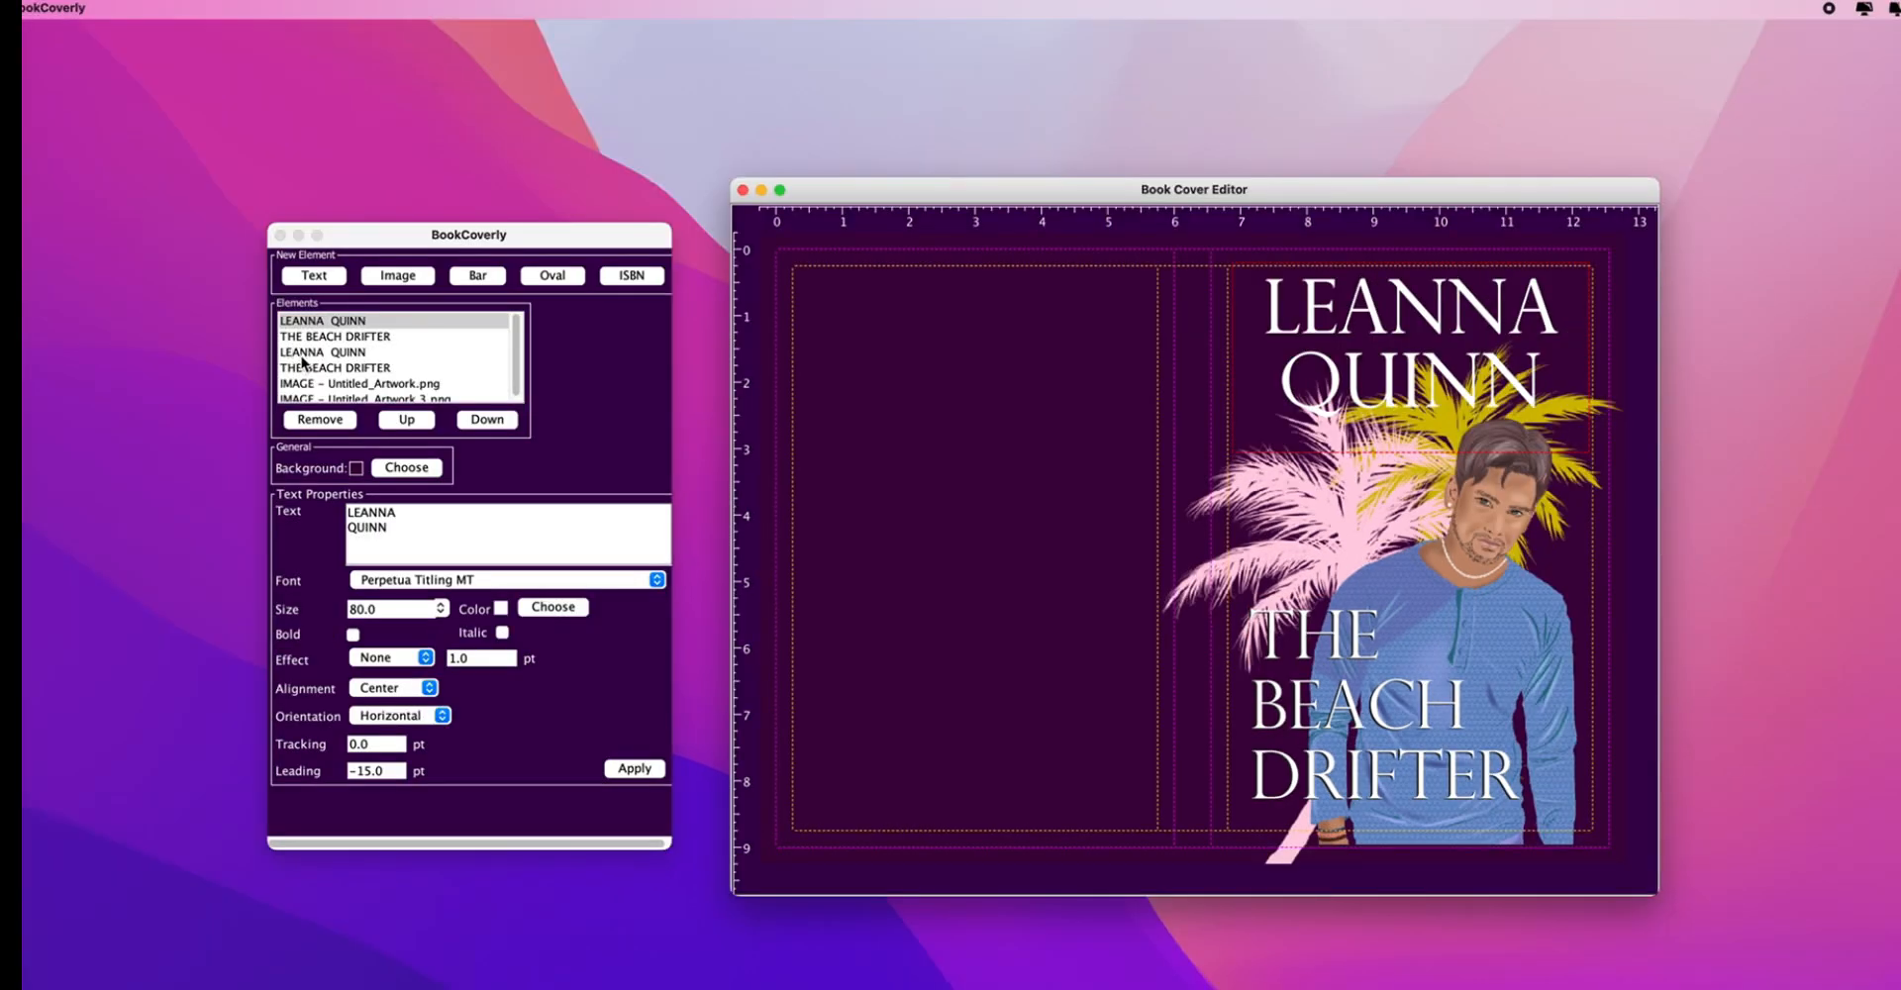
- Set the second author-name element's text colour to pure black using CMYK
{"action": "left_click", "coordinate": [99, 263]}
{"action": "left_click", "coordinate": [547, 608]}
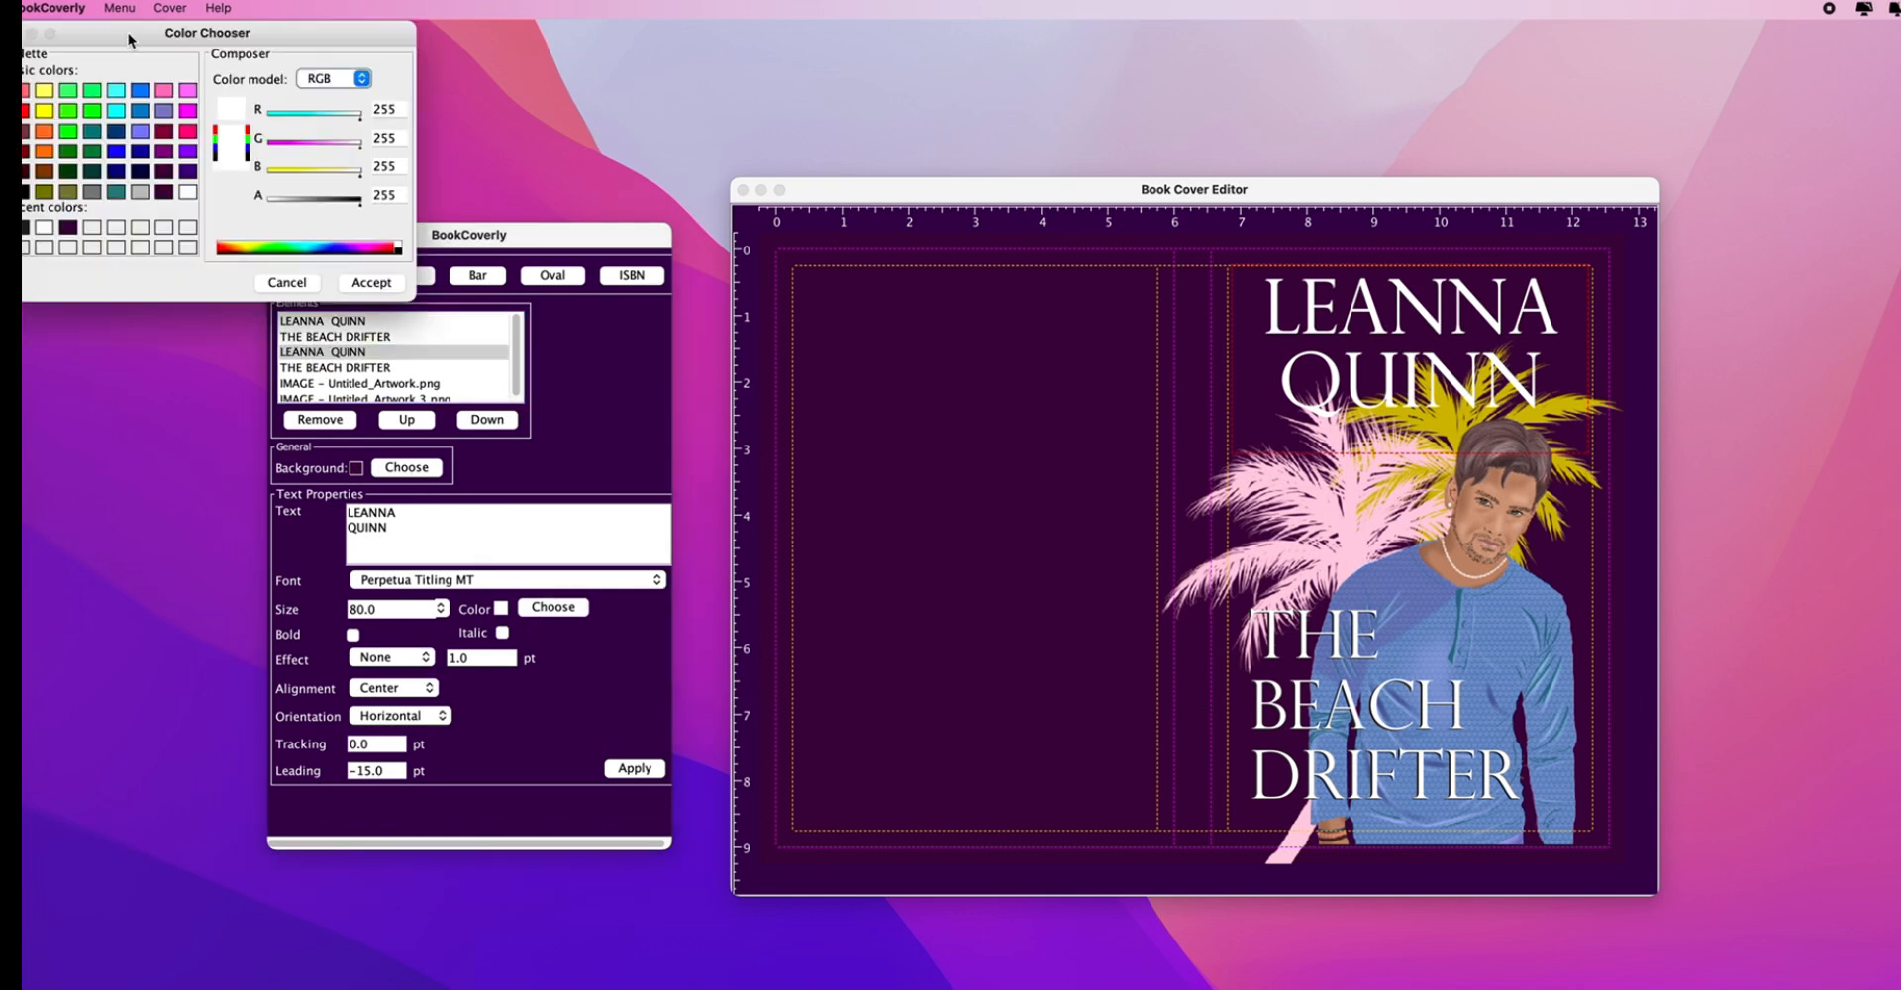
{"action": "left_click_drag", "start_coordinate": [129, 40], "coordinate": [200, 40]}
{"action": "left_click", "coordinate": [91, 227]}
{"action": "left_click", "coordinate": [371, 81]}
{"action": "left_click", "coordinate": [393, 102]}
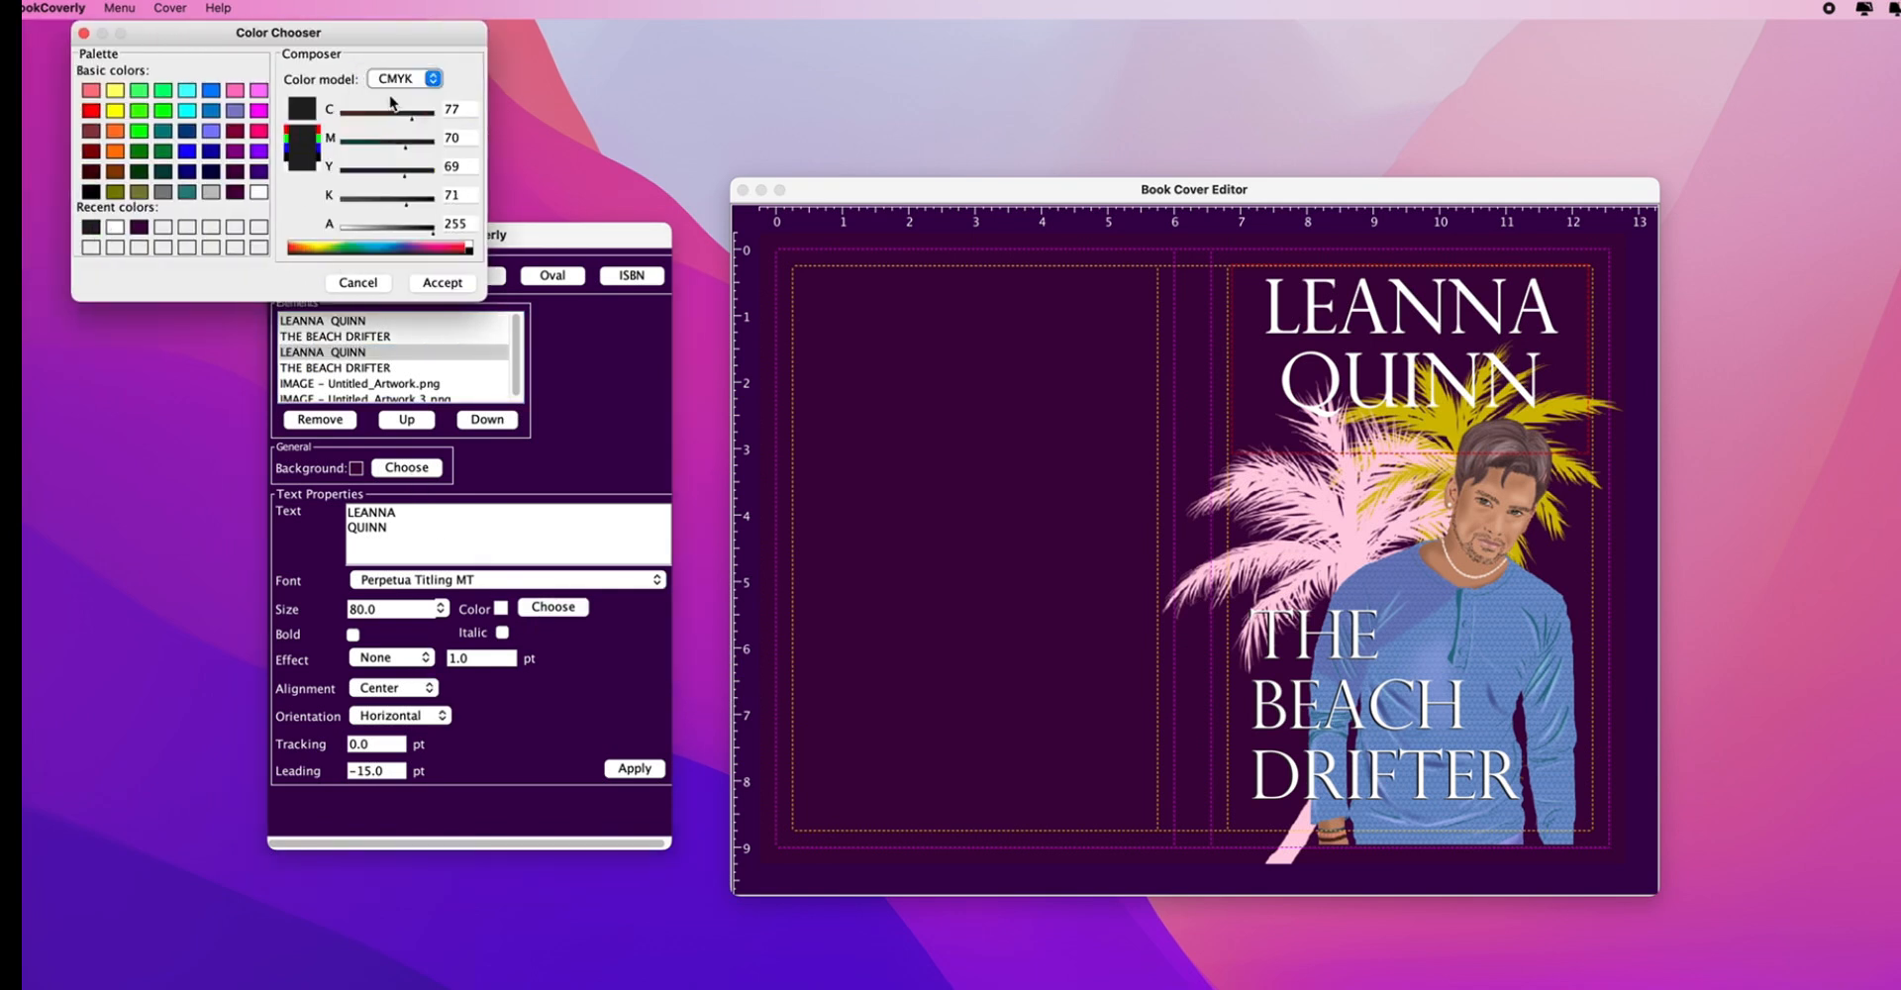
{"action": "left_click", "coordinate": [91, 192]}
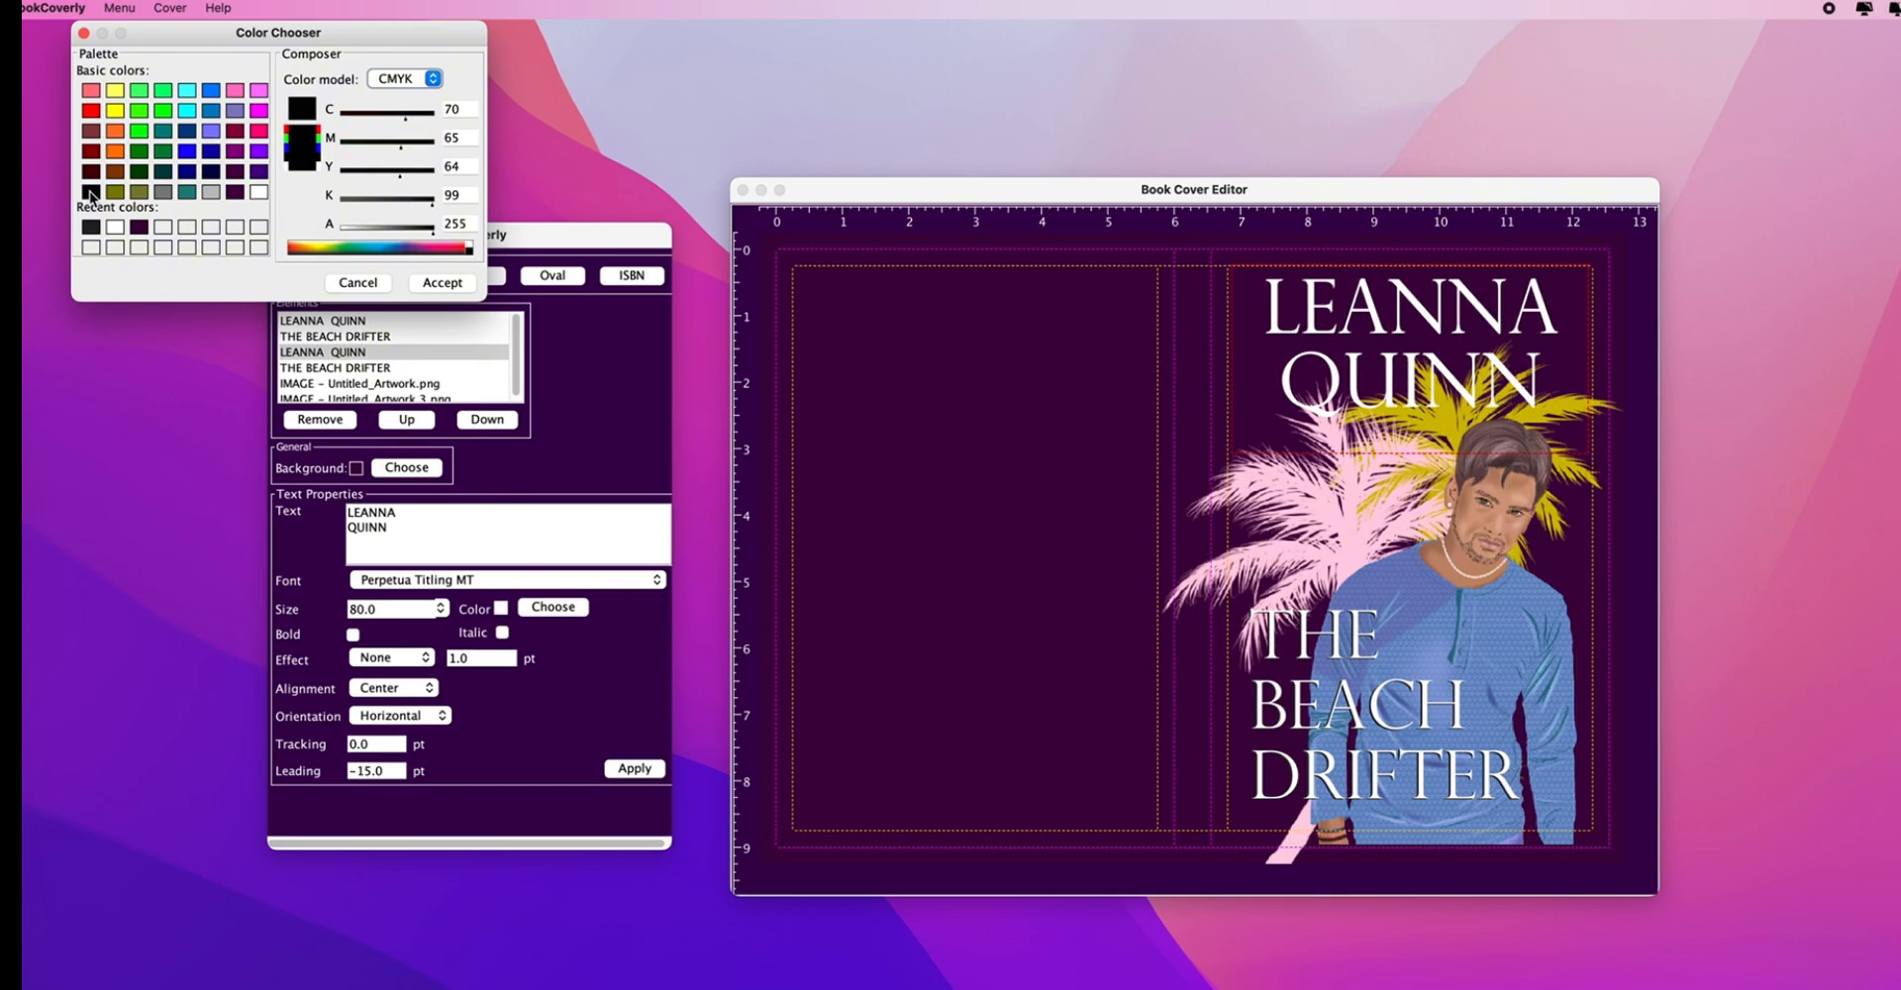
{"action": "left_click", "coordinate": [443, 282]}
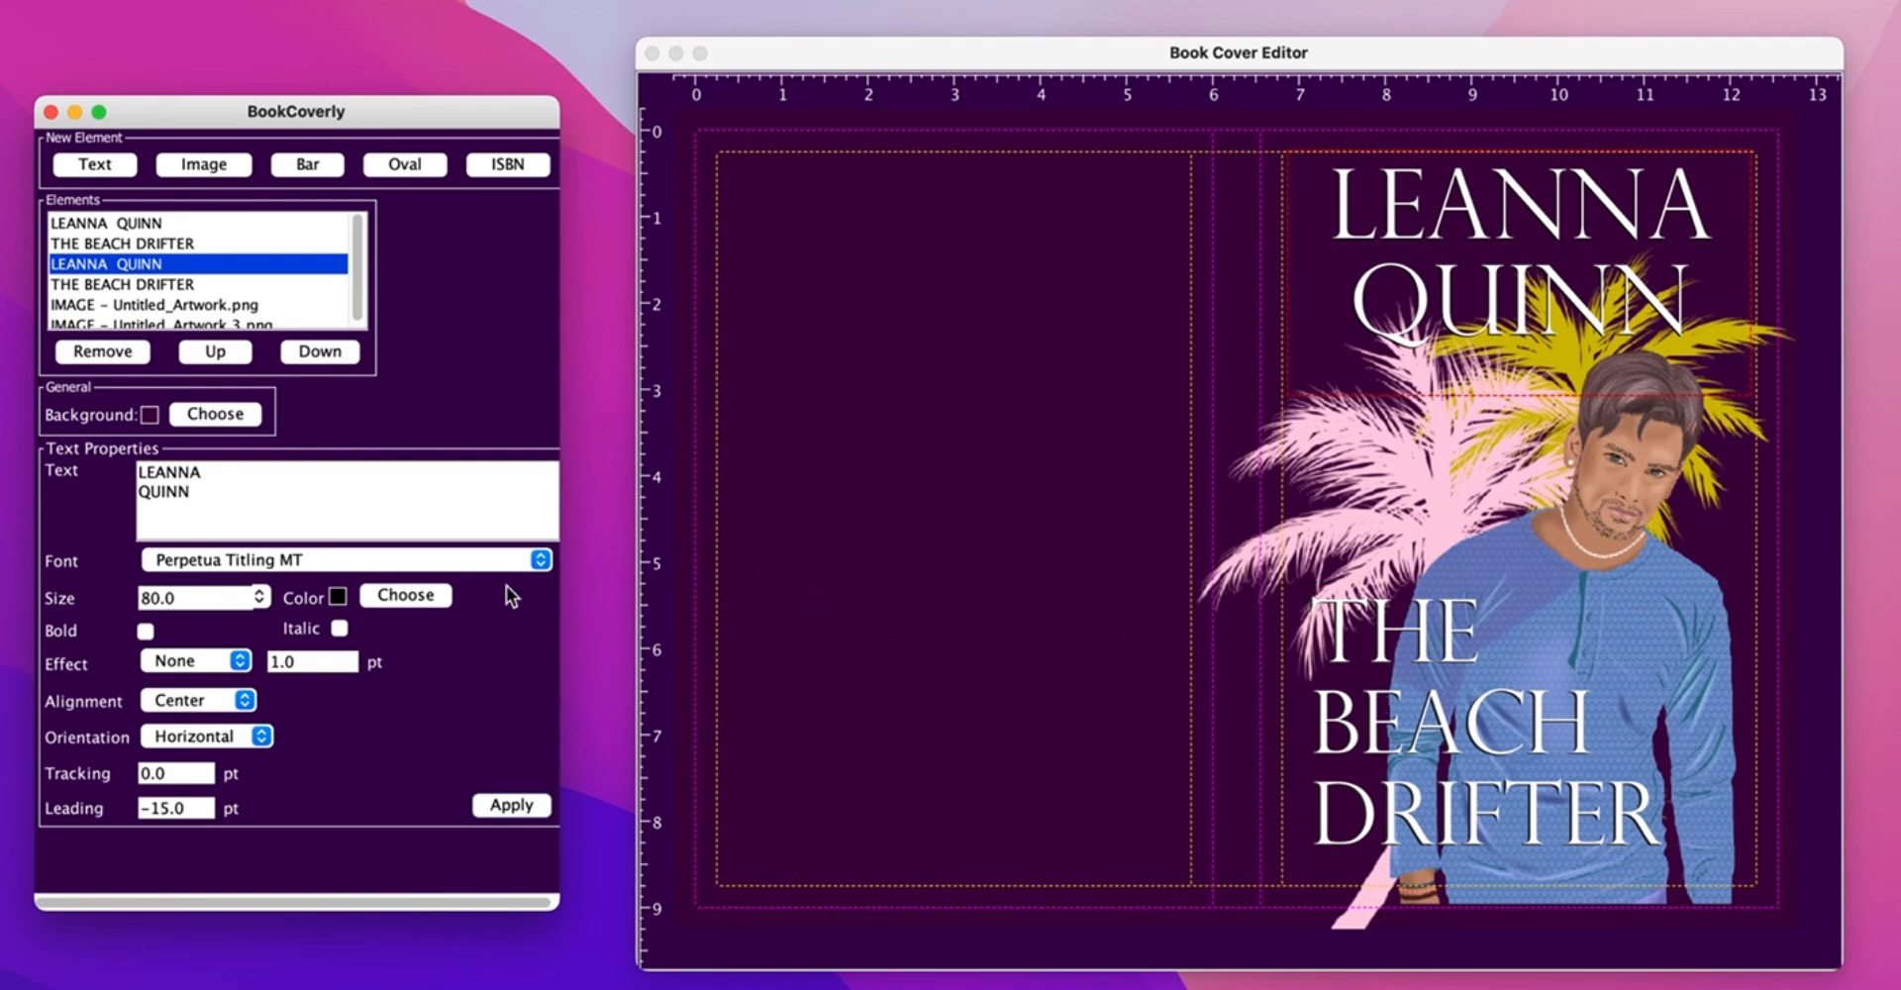
- Add a text box on the back cover and paste the blurb into it
{"action": "left_click", "coordinate": [109, 166]}
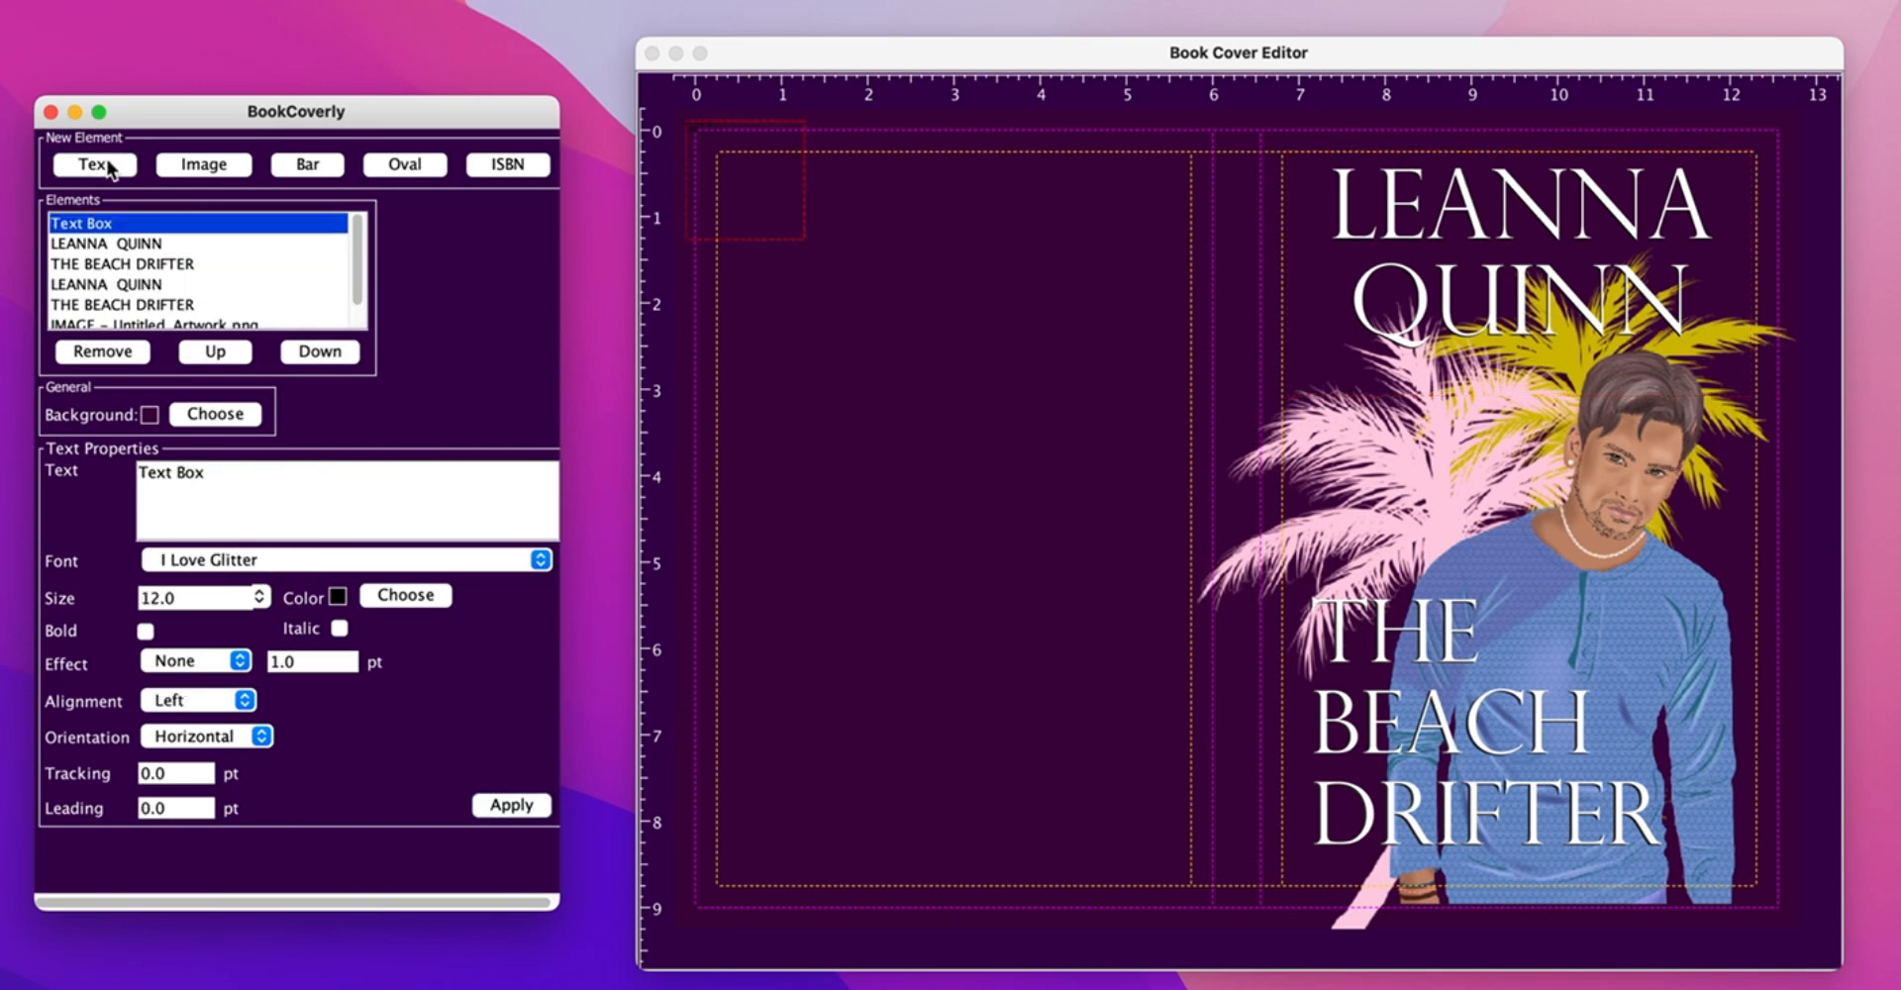
{"action": "left_click_drag", "start_coordinate": [762, 209], "coordinate": [896, 356]}
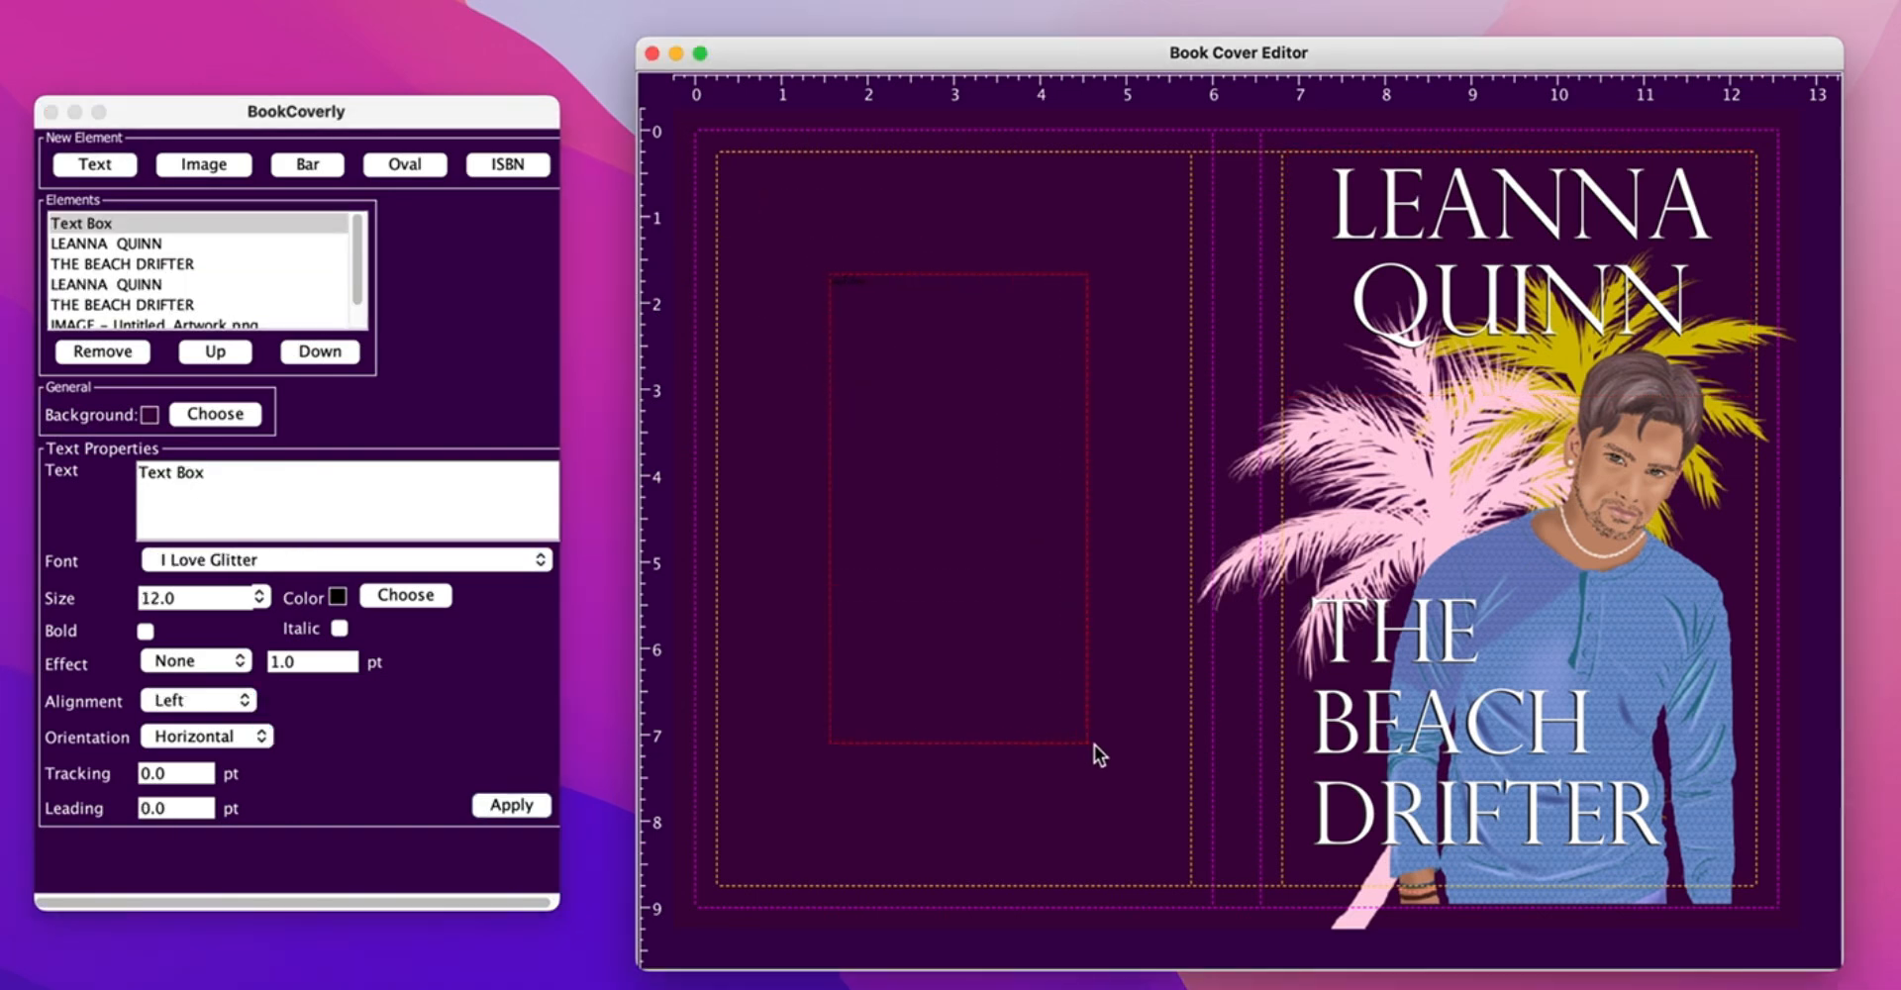
{"action": "left_click_drag", "start_coordinate": [996, 629], "coordinate": [998, 618]}
{"action": "left_click", "coordinate": [104, 469]}
{"action": "key", "text": "super+v"}
{"action": "left_click", "coordinate": [511, 810]}
- Set the blurb in white Baskerville
{"action": "left_click", "coordinate": [270, 556]}
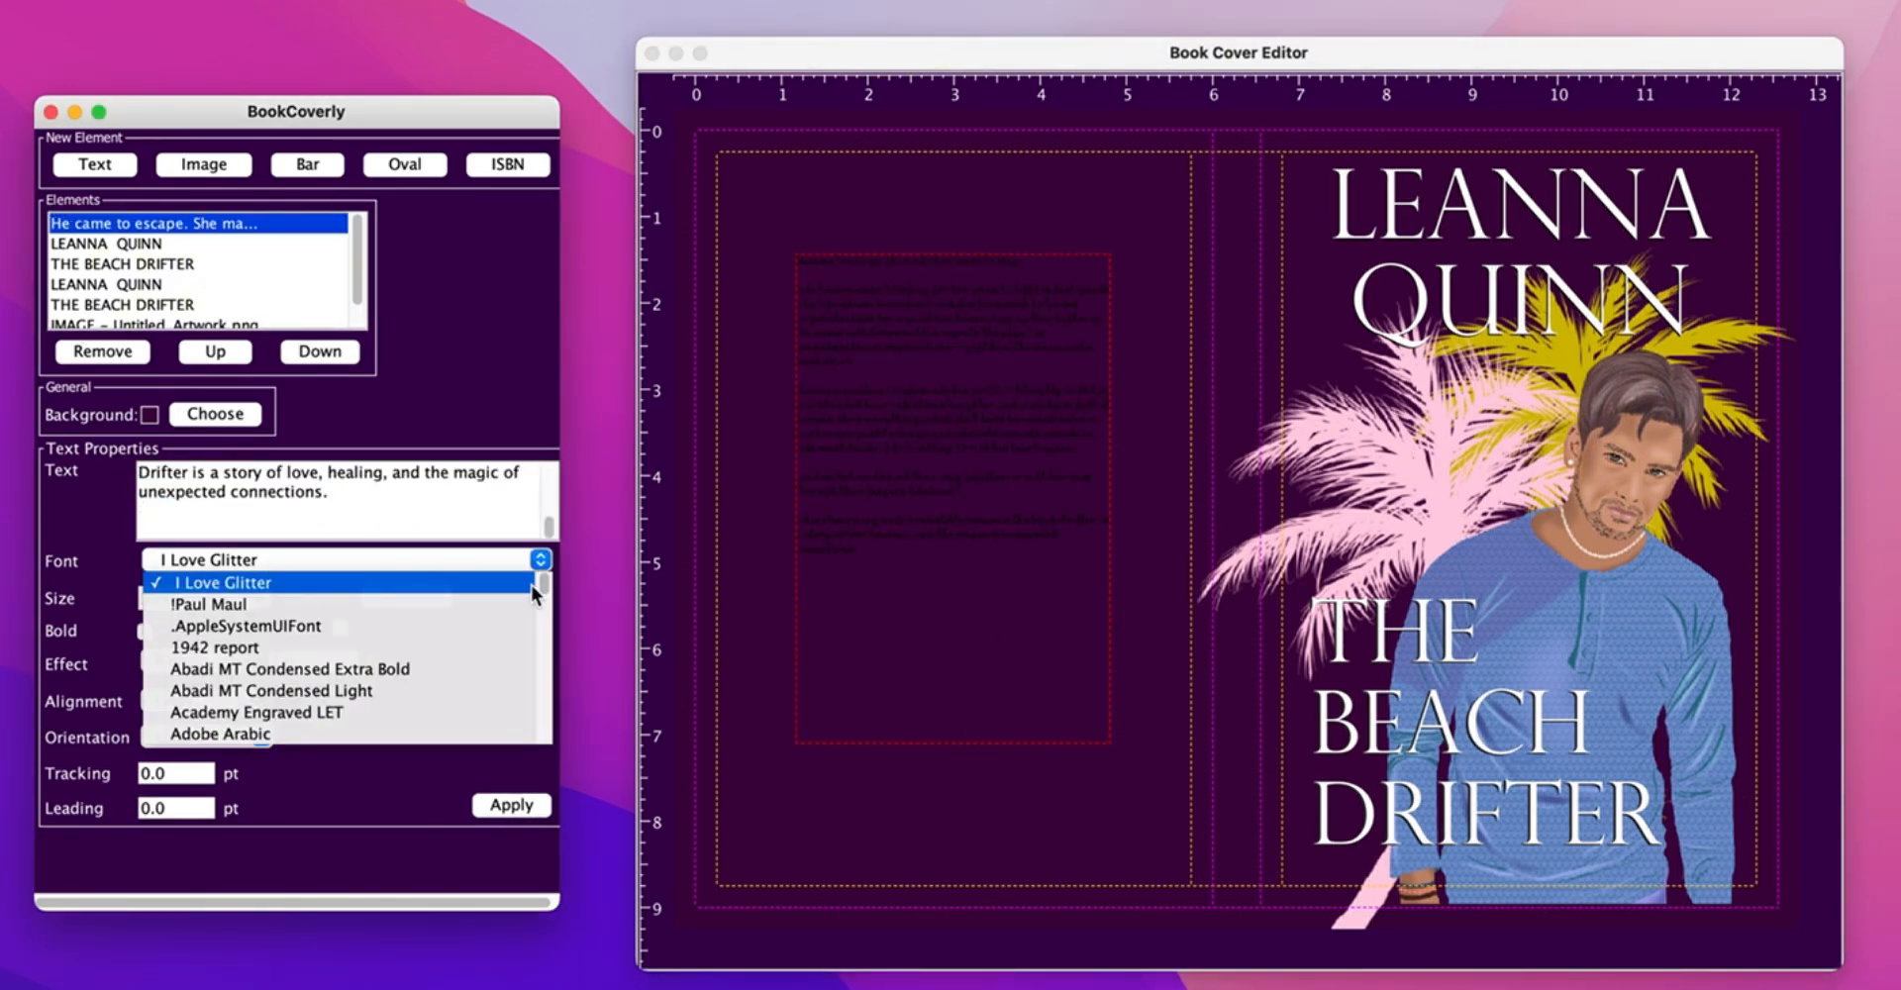
{"action": "scroll", "coordinate": [538, 580], "scroll_direction": "down", "scroll_amount": 3}
{"action": "scroll", "coordinate": [538, 581], "scroll_direction": "down", "scroll_amount": 10}
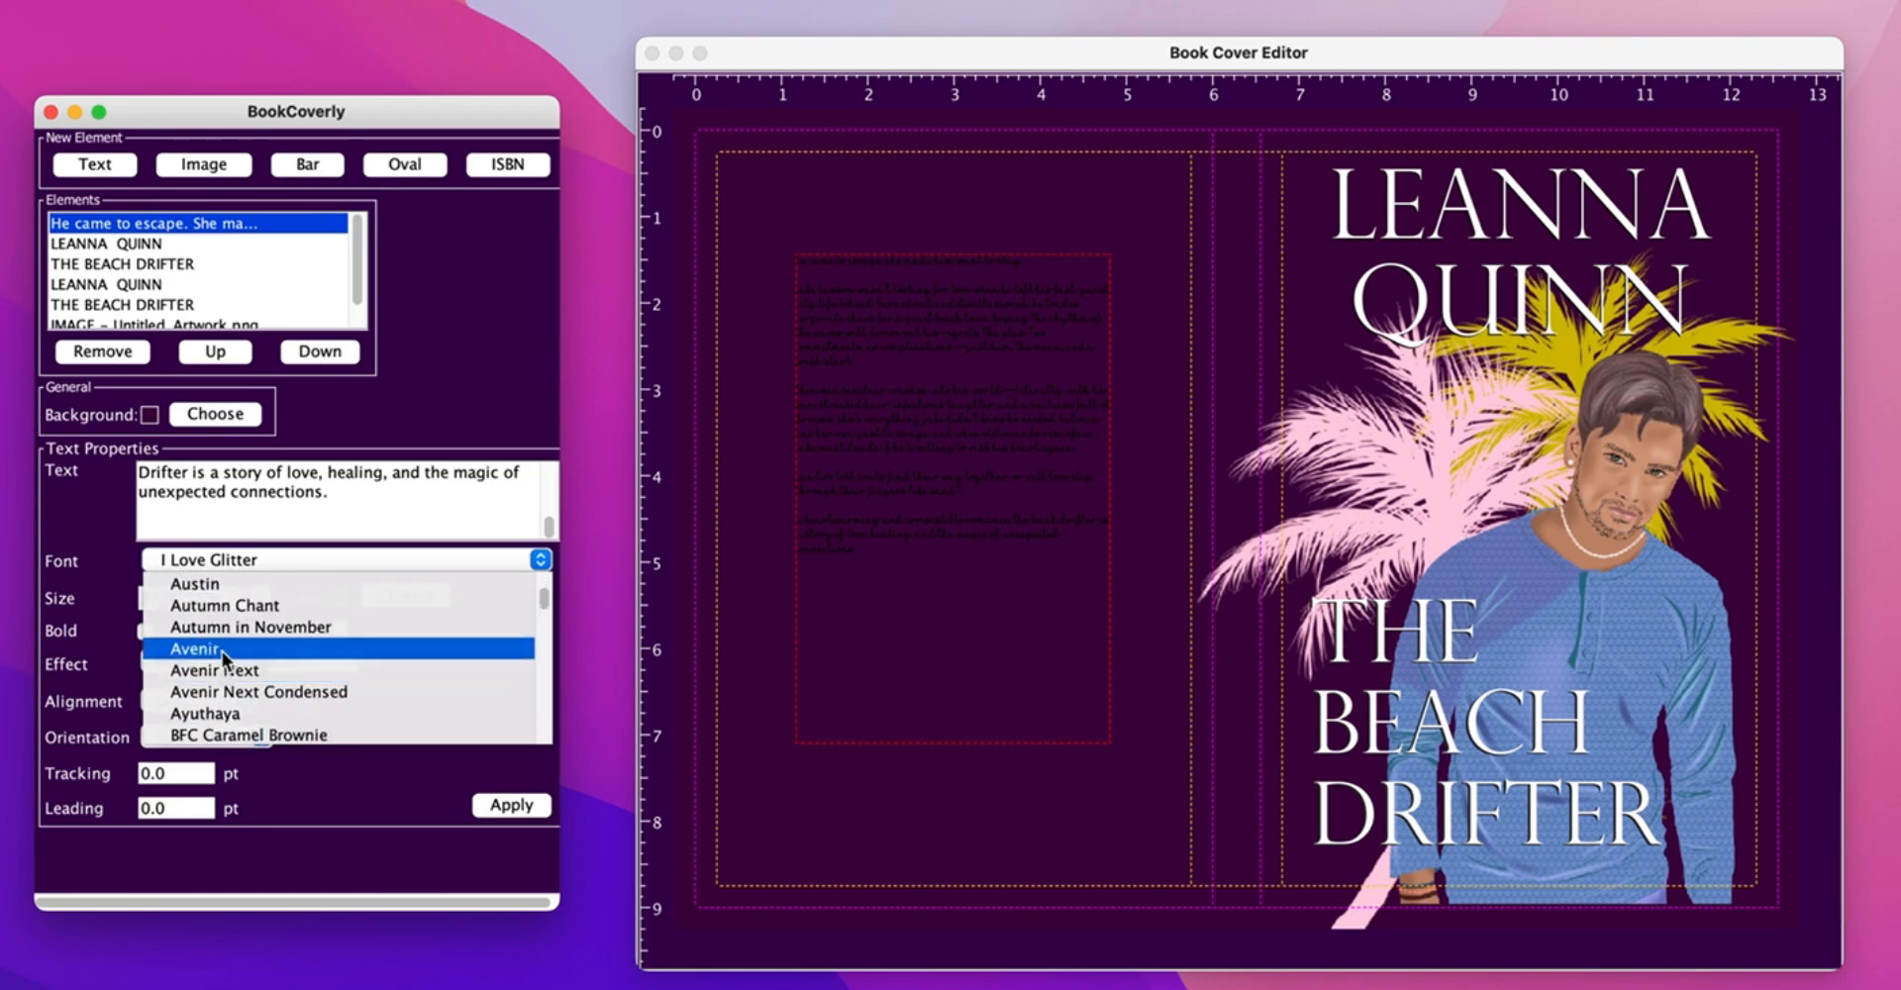
{"action": "scroll", "coordinate": [542, 597], "scroll_direction": "down", "scroll_amount": 3}
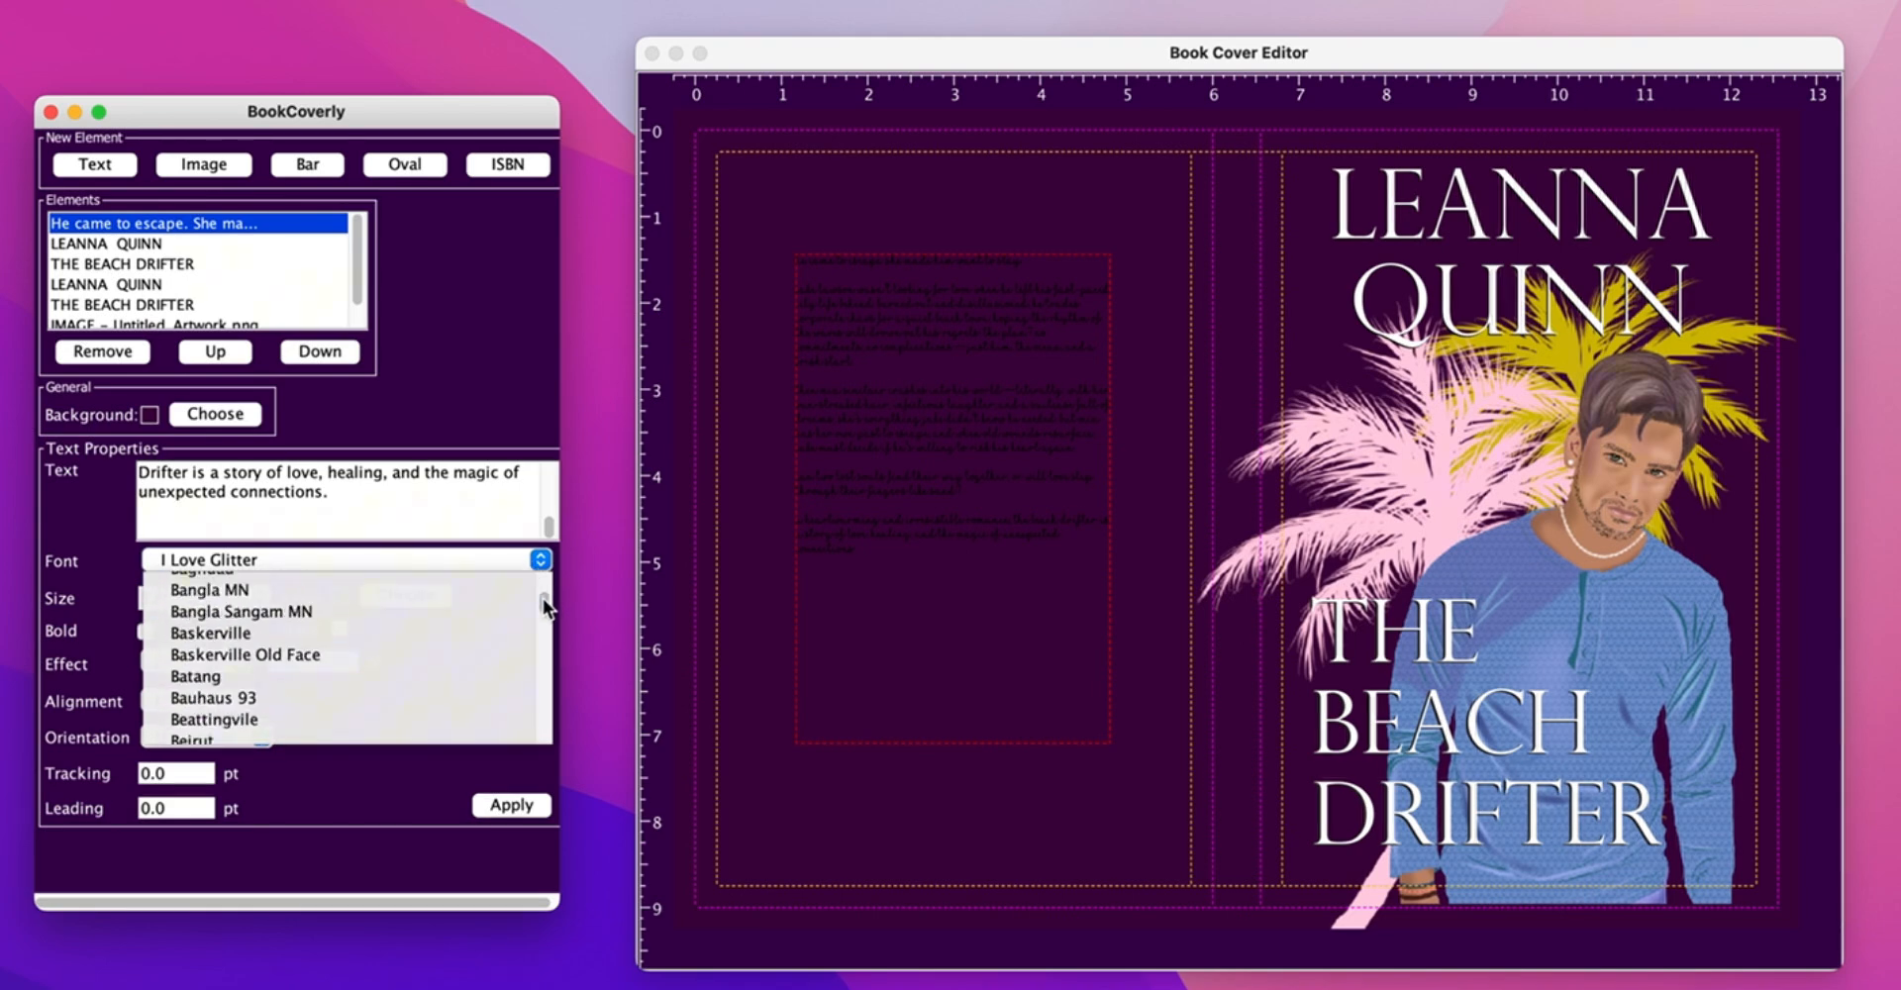
{"action": "left_click", "coordinate": [235, 638]}
{"action": "left_click", "coordinate": [421, 604]}
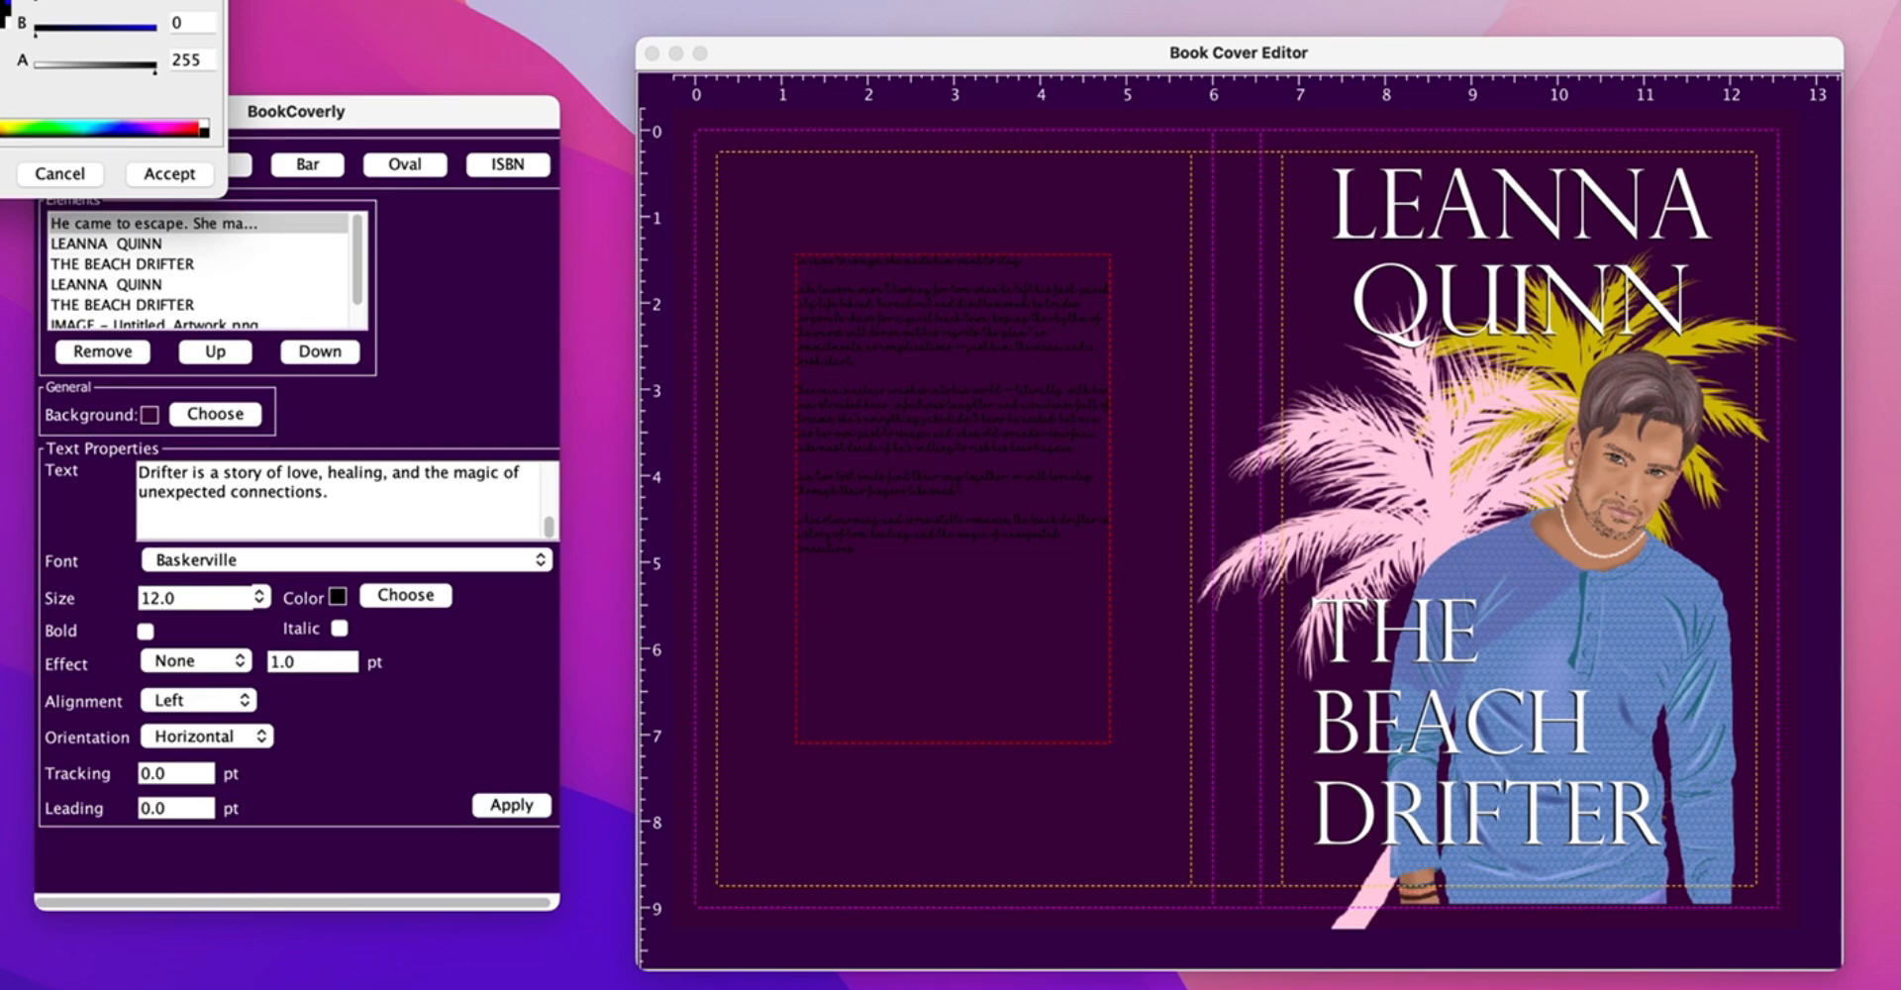
{"action": "left_click", "coordinate": [169, 173]}
{"action": "left_click", "coordinate": [513, 805]}
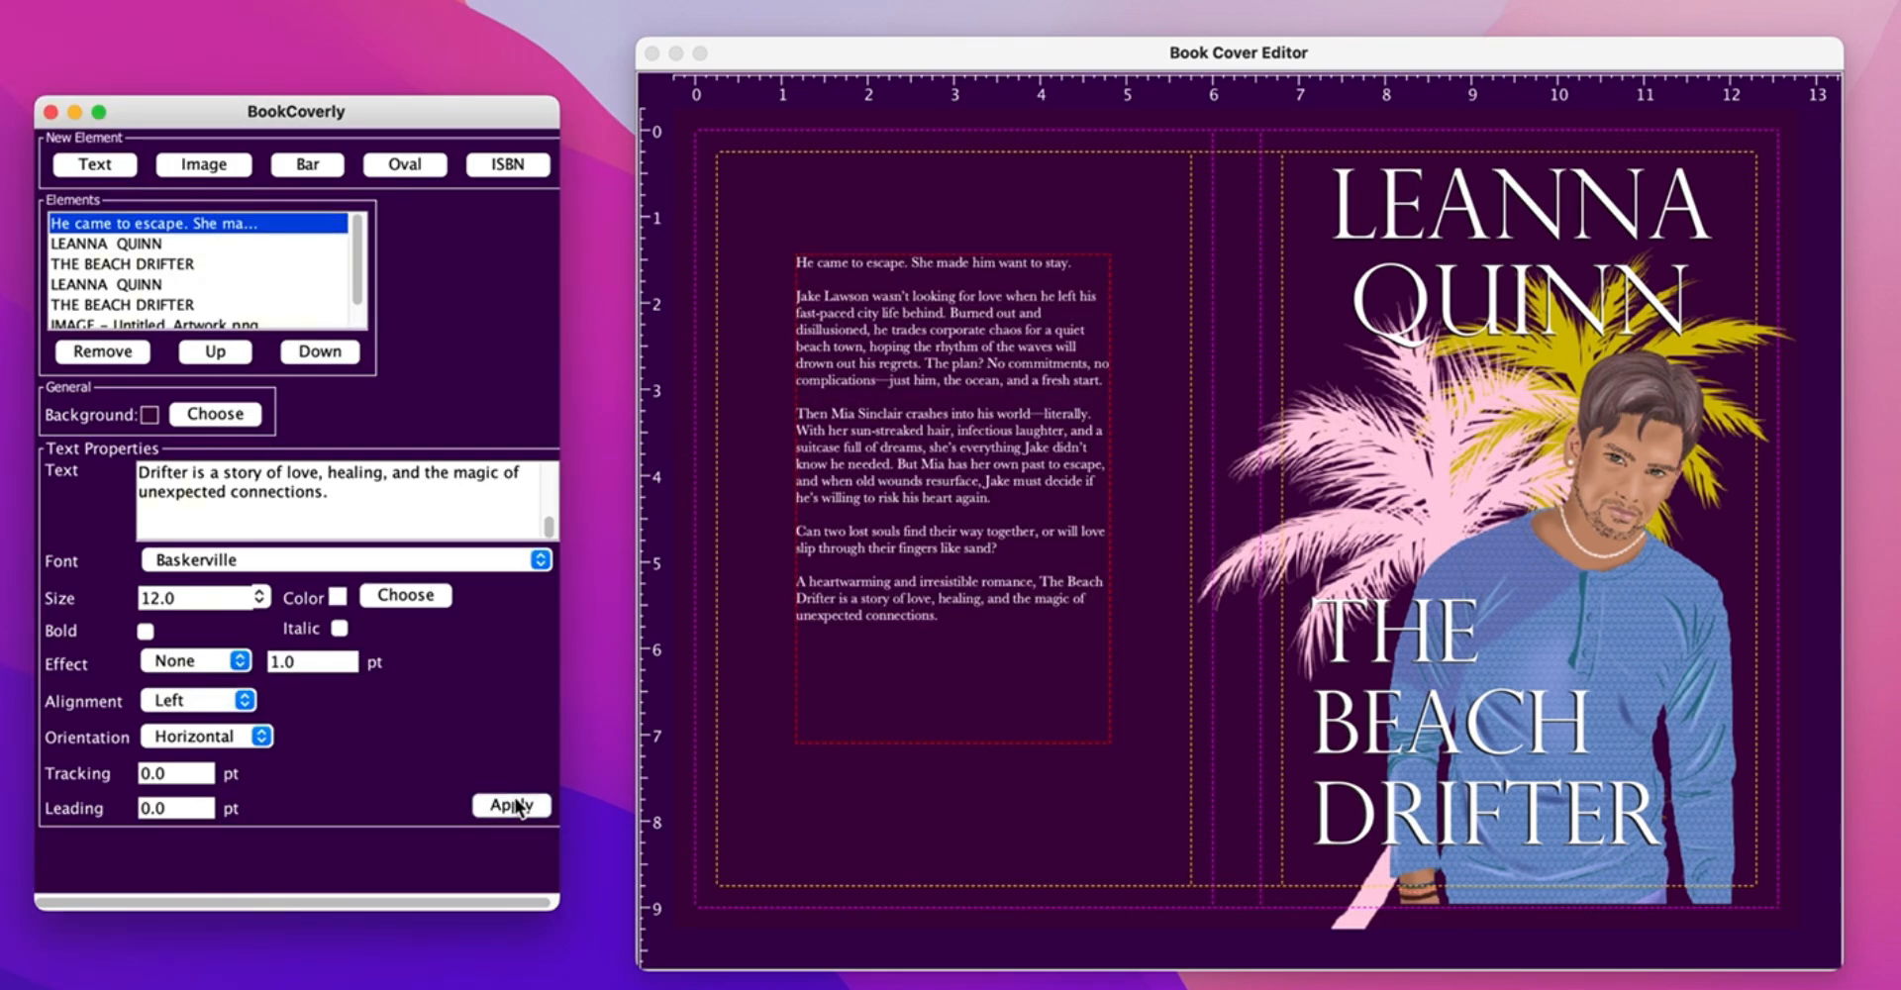
- Justify the blurb with leading 3 and widen its text box
{"action": "left_click", "coordinate": [198, 700]}
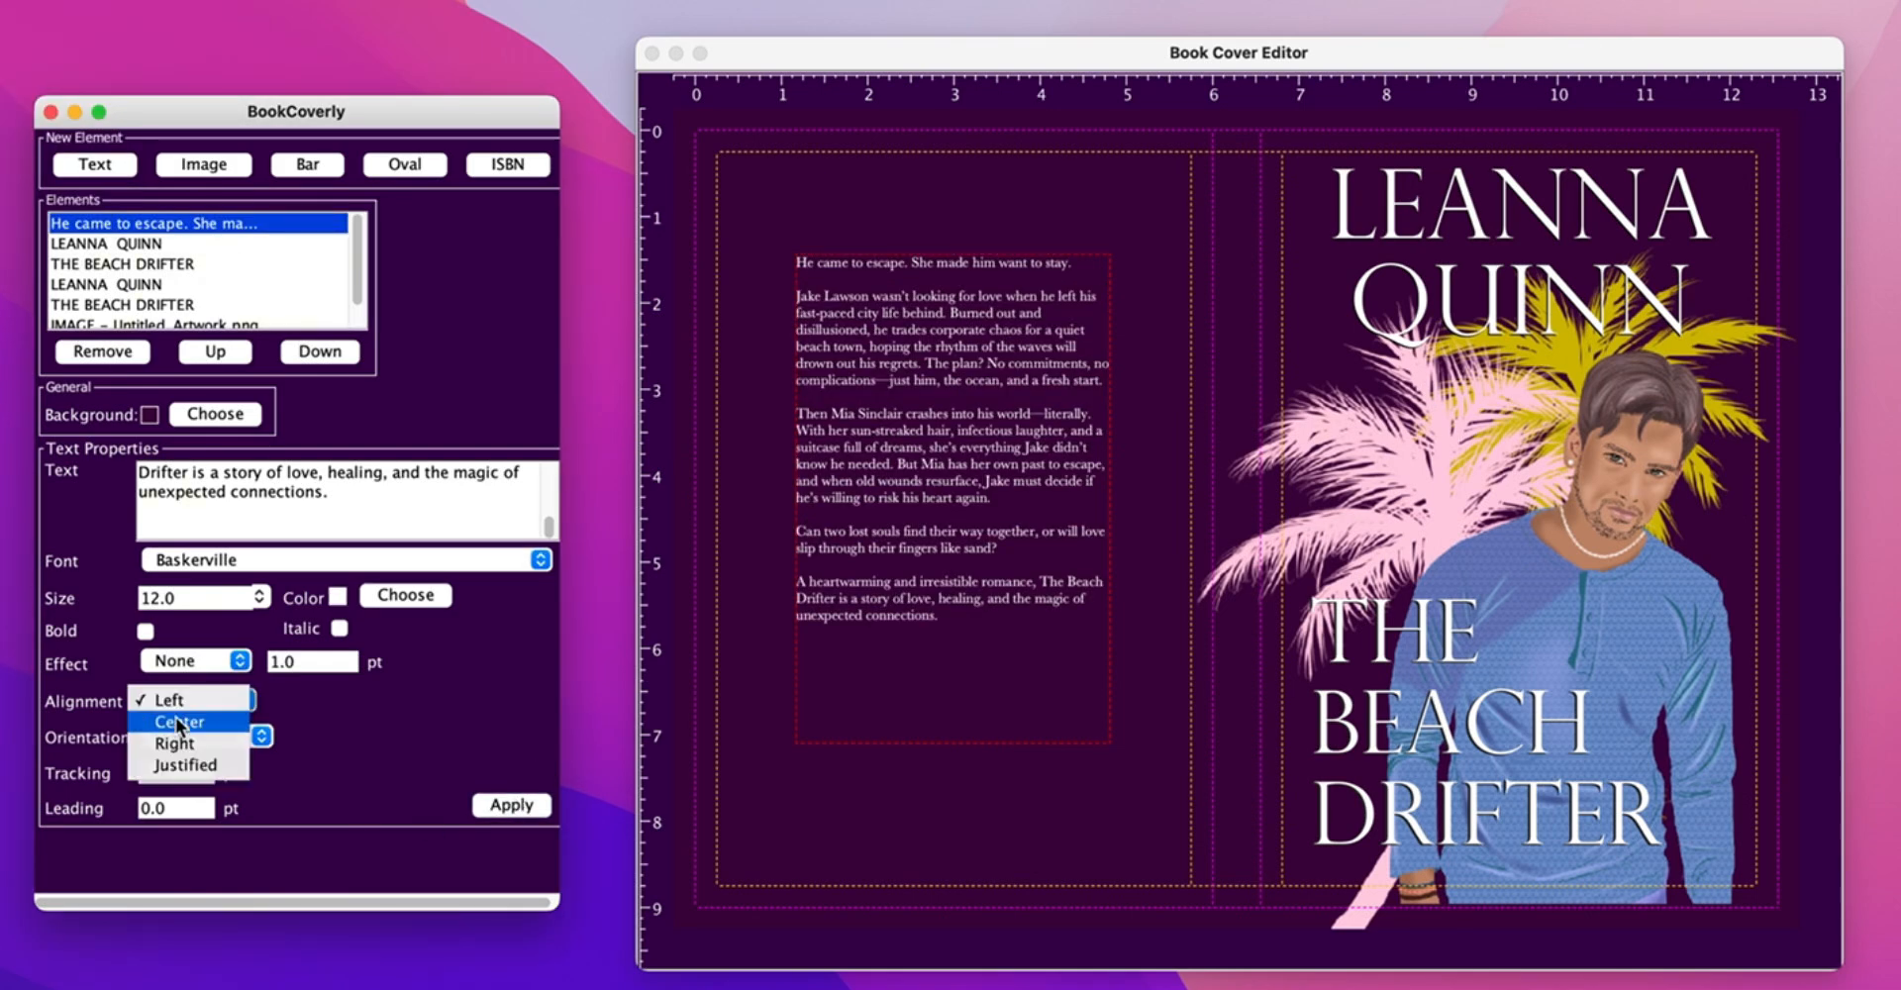
{"action": "left_click", "coordinate": [170, 771]}
{"action": "left_click_drag", "start_coordinate": [161, 809], "coordinate": [89, 804]}
{"action": "type", "text": "3"}
{"action": "left_click", "coordinate": [512, 805]}
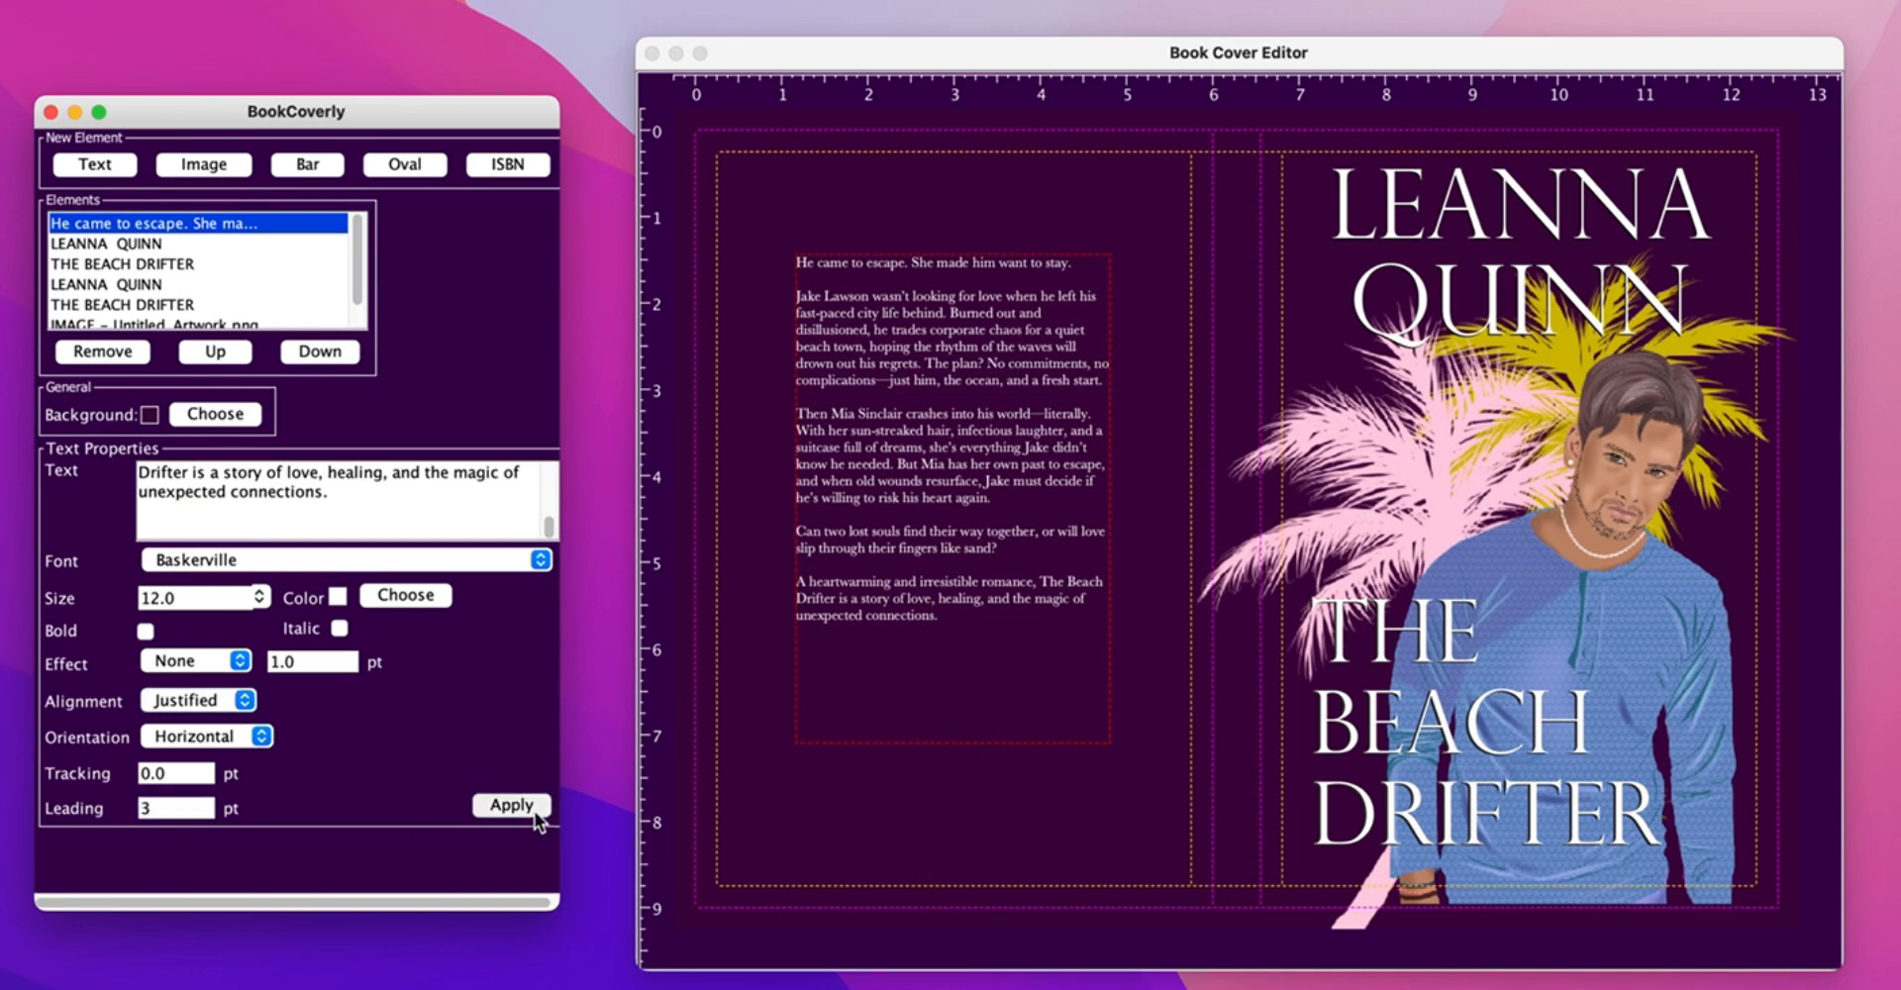
{"action": "left_click_drag", "start_coordinate": [1110, 740], "coordinate": [1151, 740]}
{"action": "left_click_drag", "start_coordinate": [1018, 555], "coordinate": [1002, 556]}
{"action": "left_click_drag", "start_coordinate": [545, 525], "coordinate": [559, 454]}
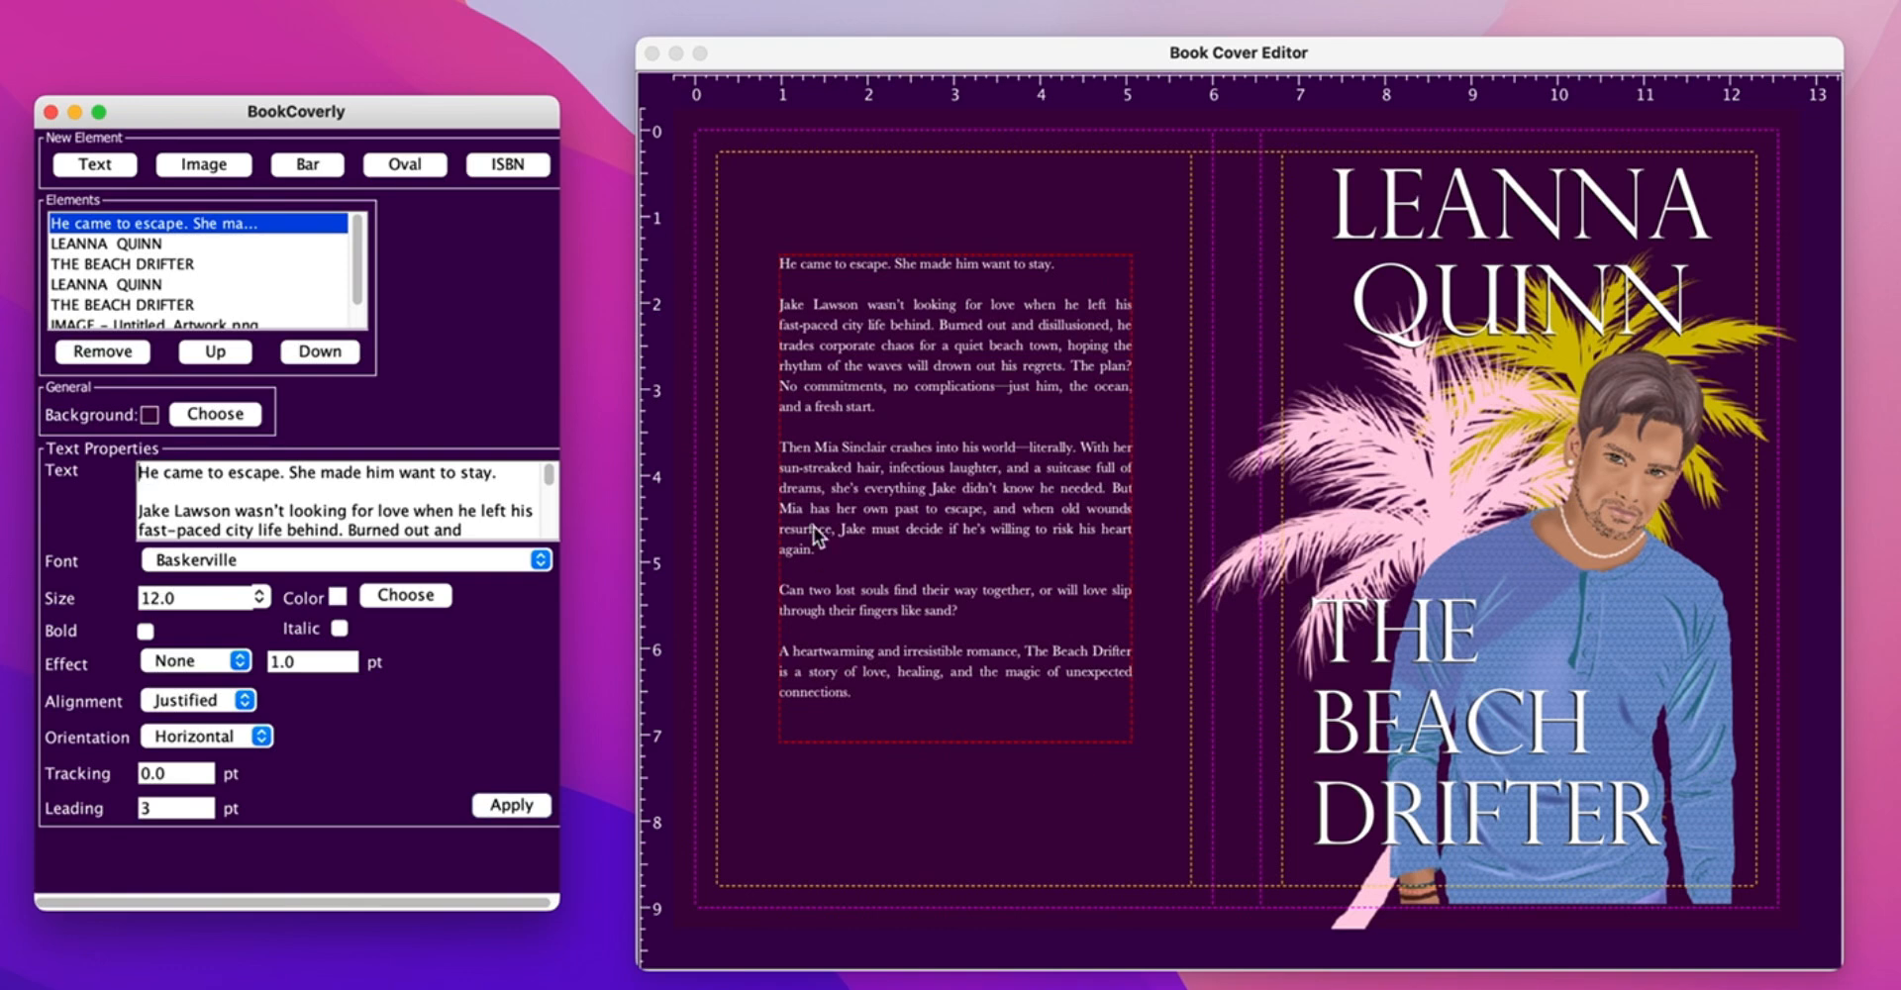
- Tag the blurb's opening tagline with [typesize 20] to make it 20 pt
{"action": "type", "text": "[TYPESIZE"}
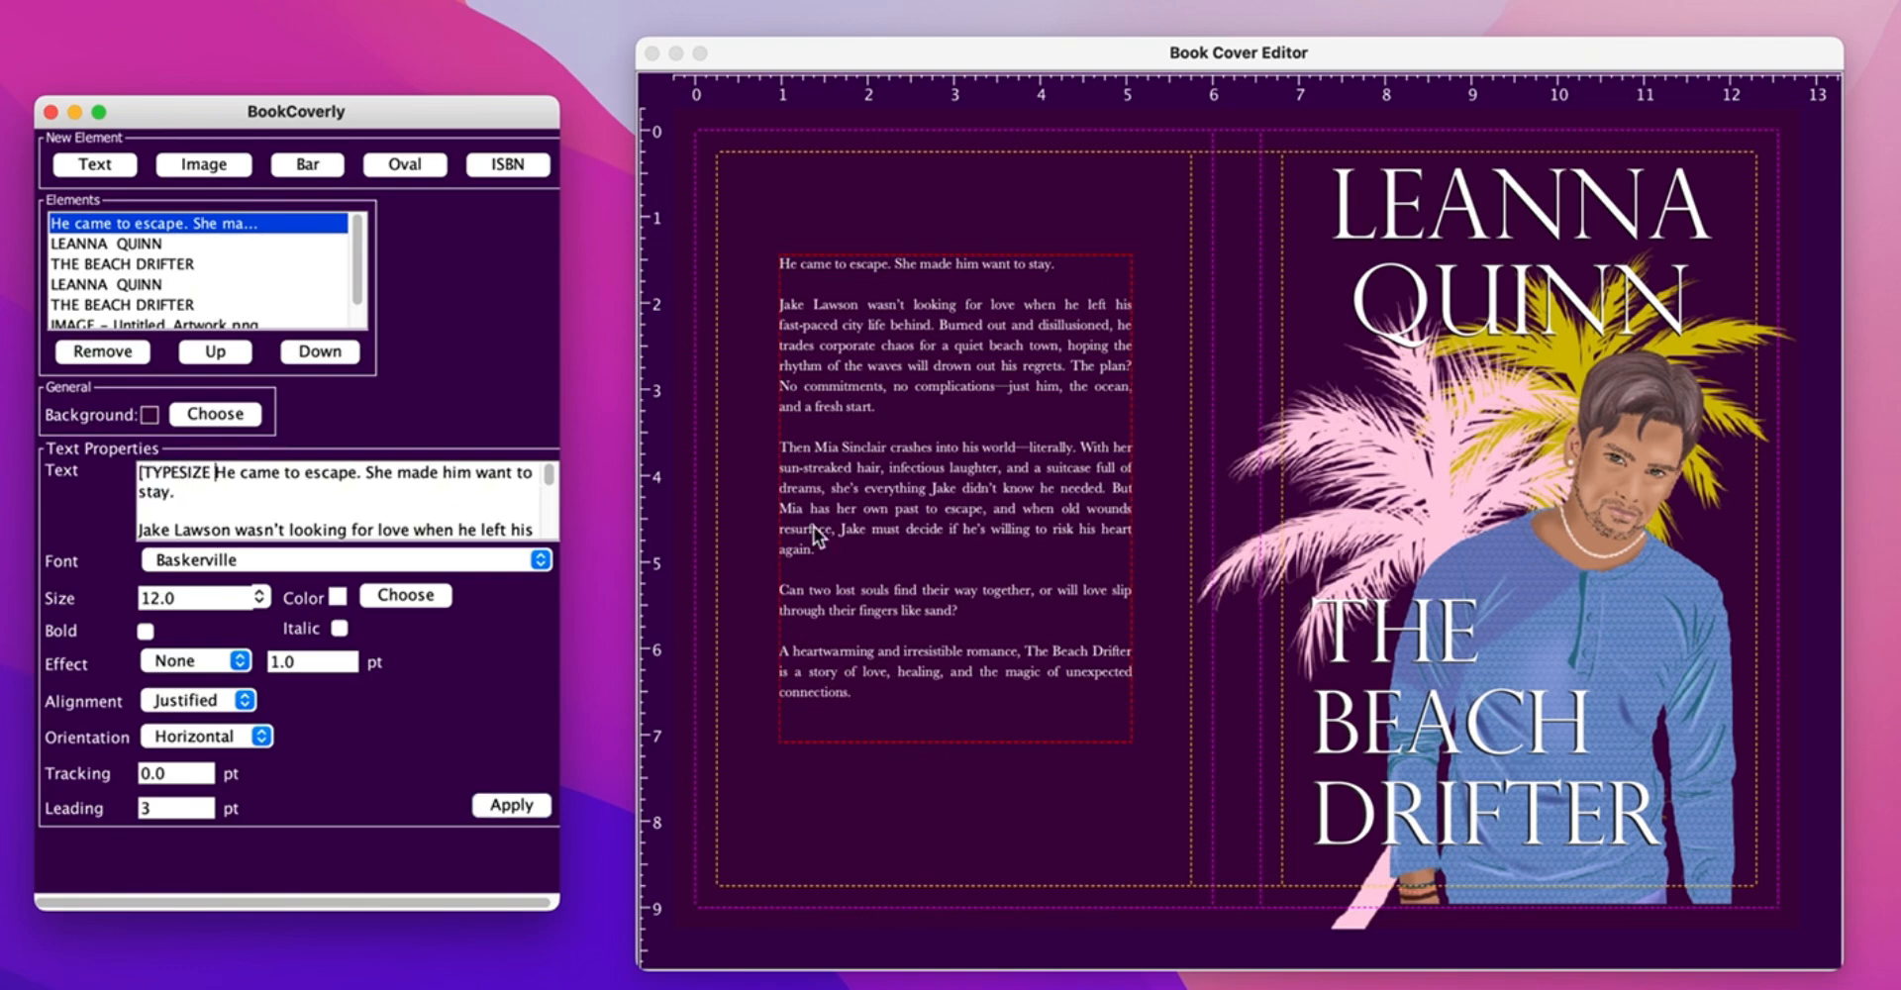
{"action": "key", "text": "BackSpace"}
{"action": "key", "text": "BackSpace"}
{"action": "key", "text": "BackSpace"}
{"action": "key", "text": "BackSpace"}
{"action": "key", "text": "BackSpace"}
{"action": "key", "text": "BackSpace"}
{"action": "key", "text": "BackSpace"}
{"action": "type", "text": "[typesize 20"}
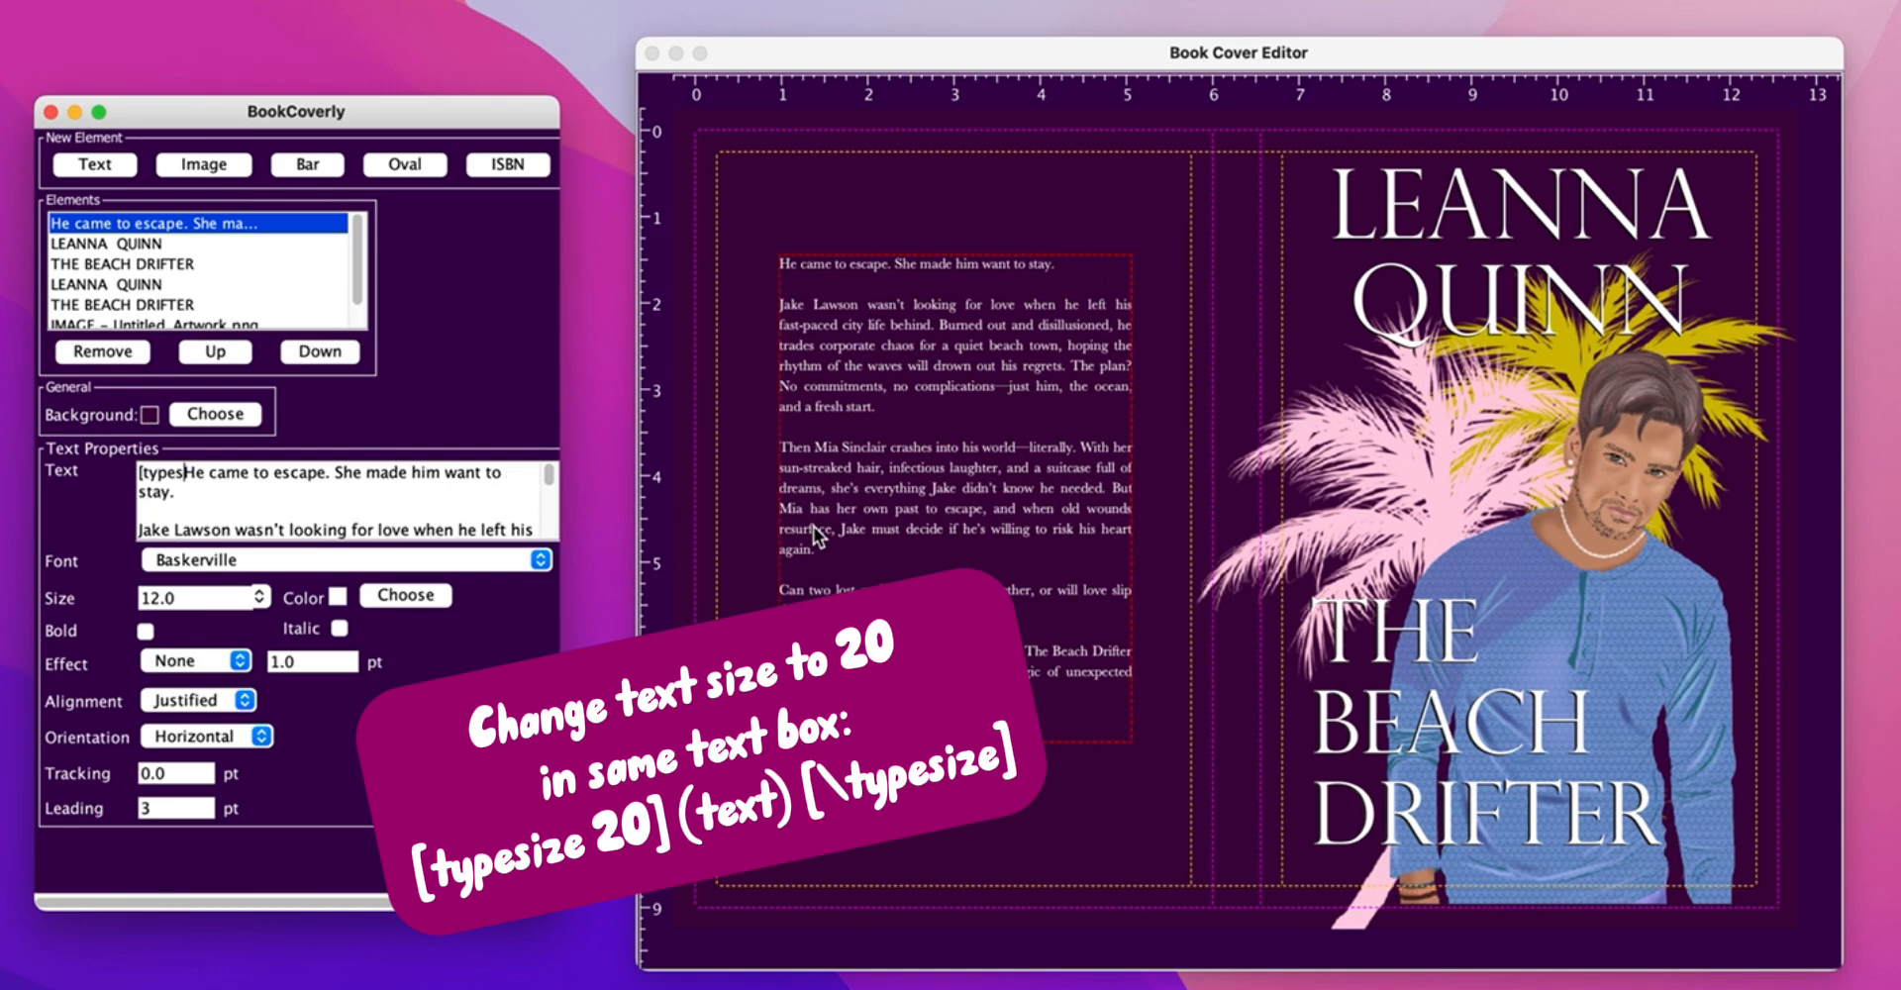
{"action": "type", "text": "]"}
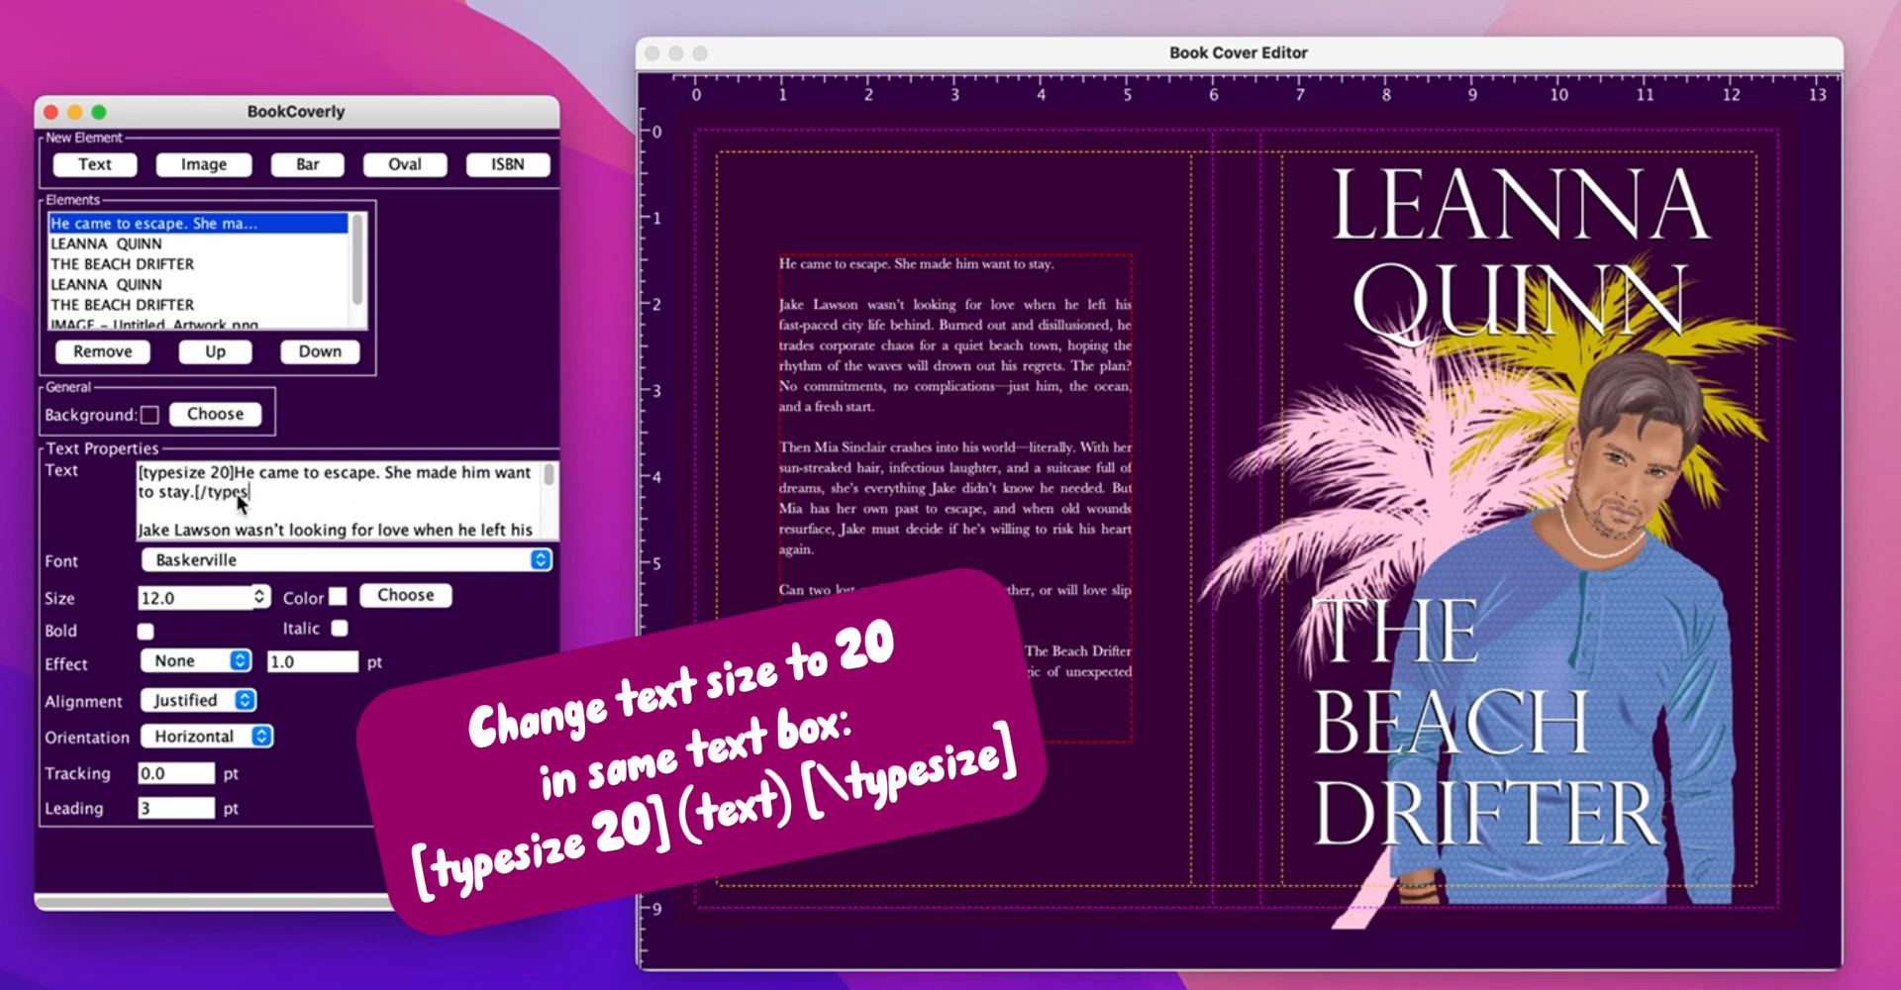
{"action": "type", "text": "]"}
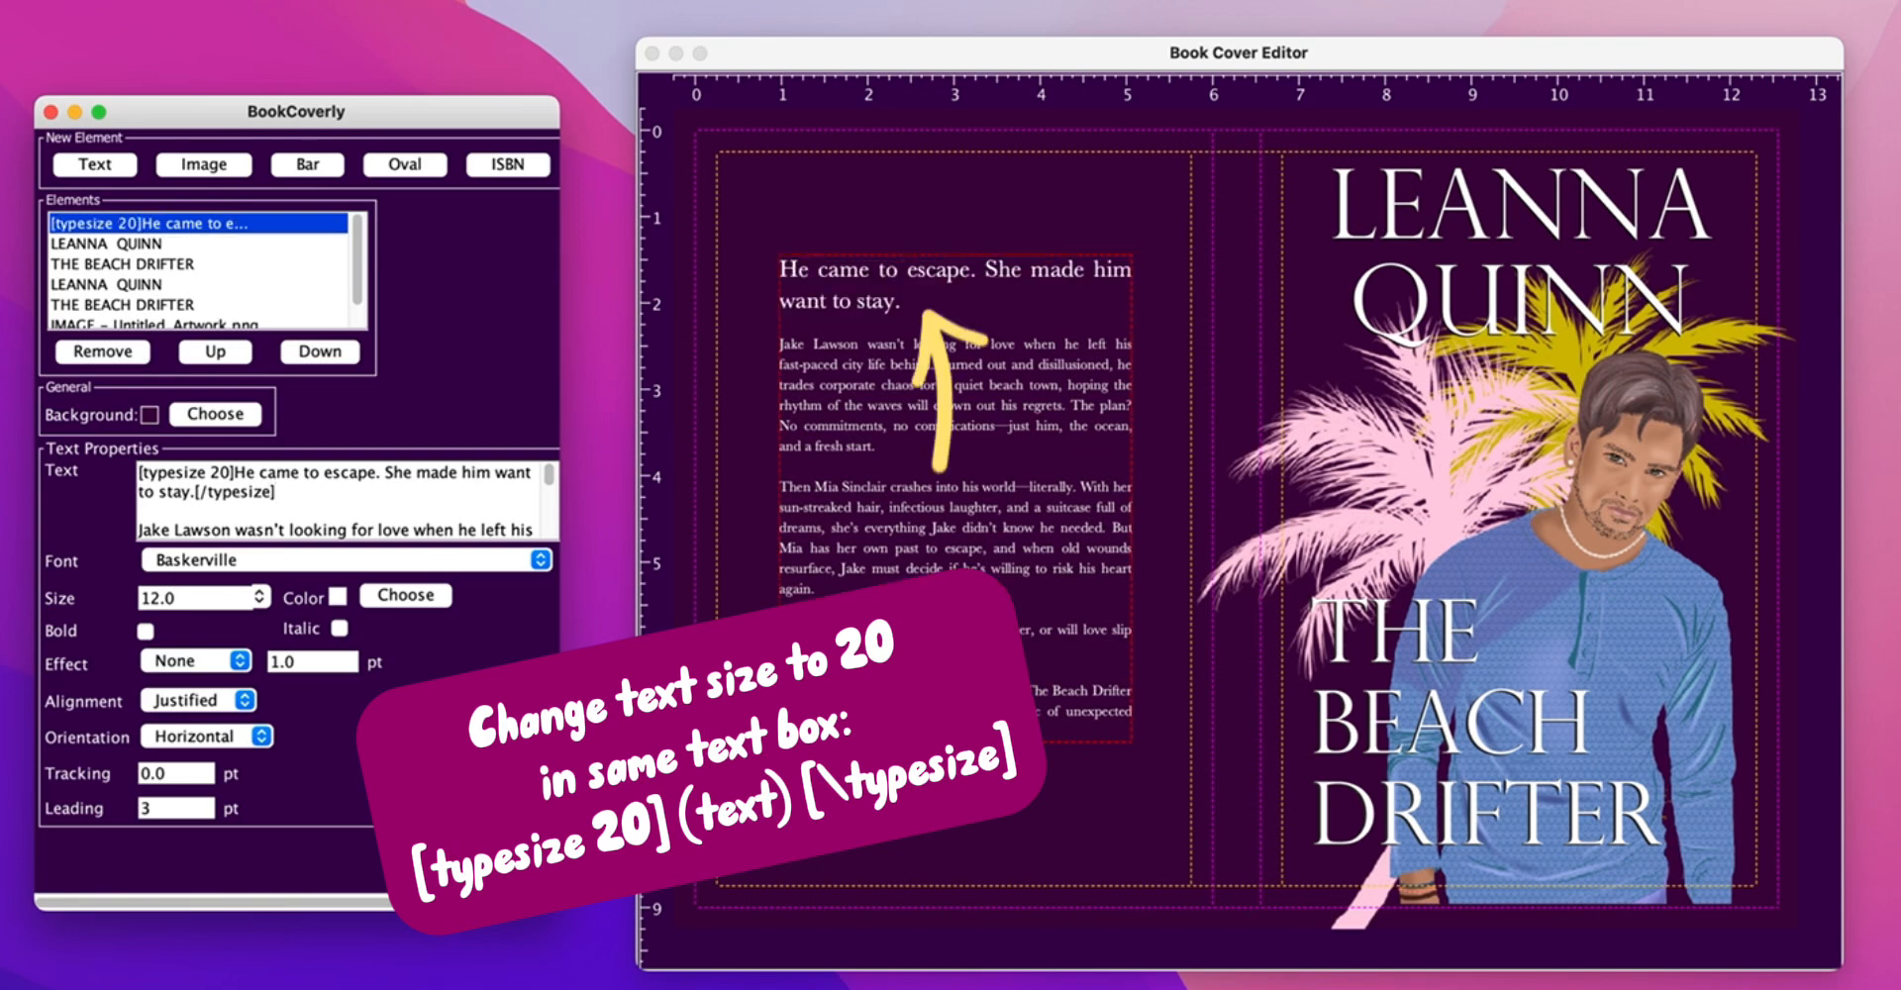
{"action": "scroll", "coordinate": [523, 519], "scroll_direction": "down", "scroll_amount": 10}
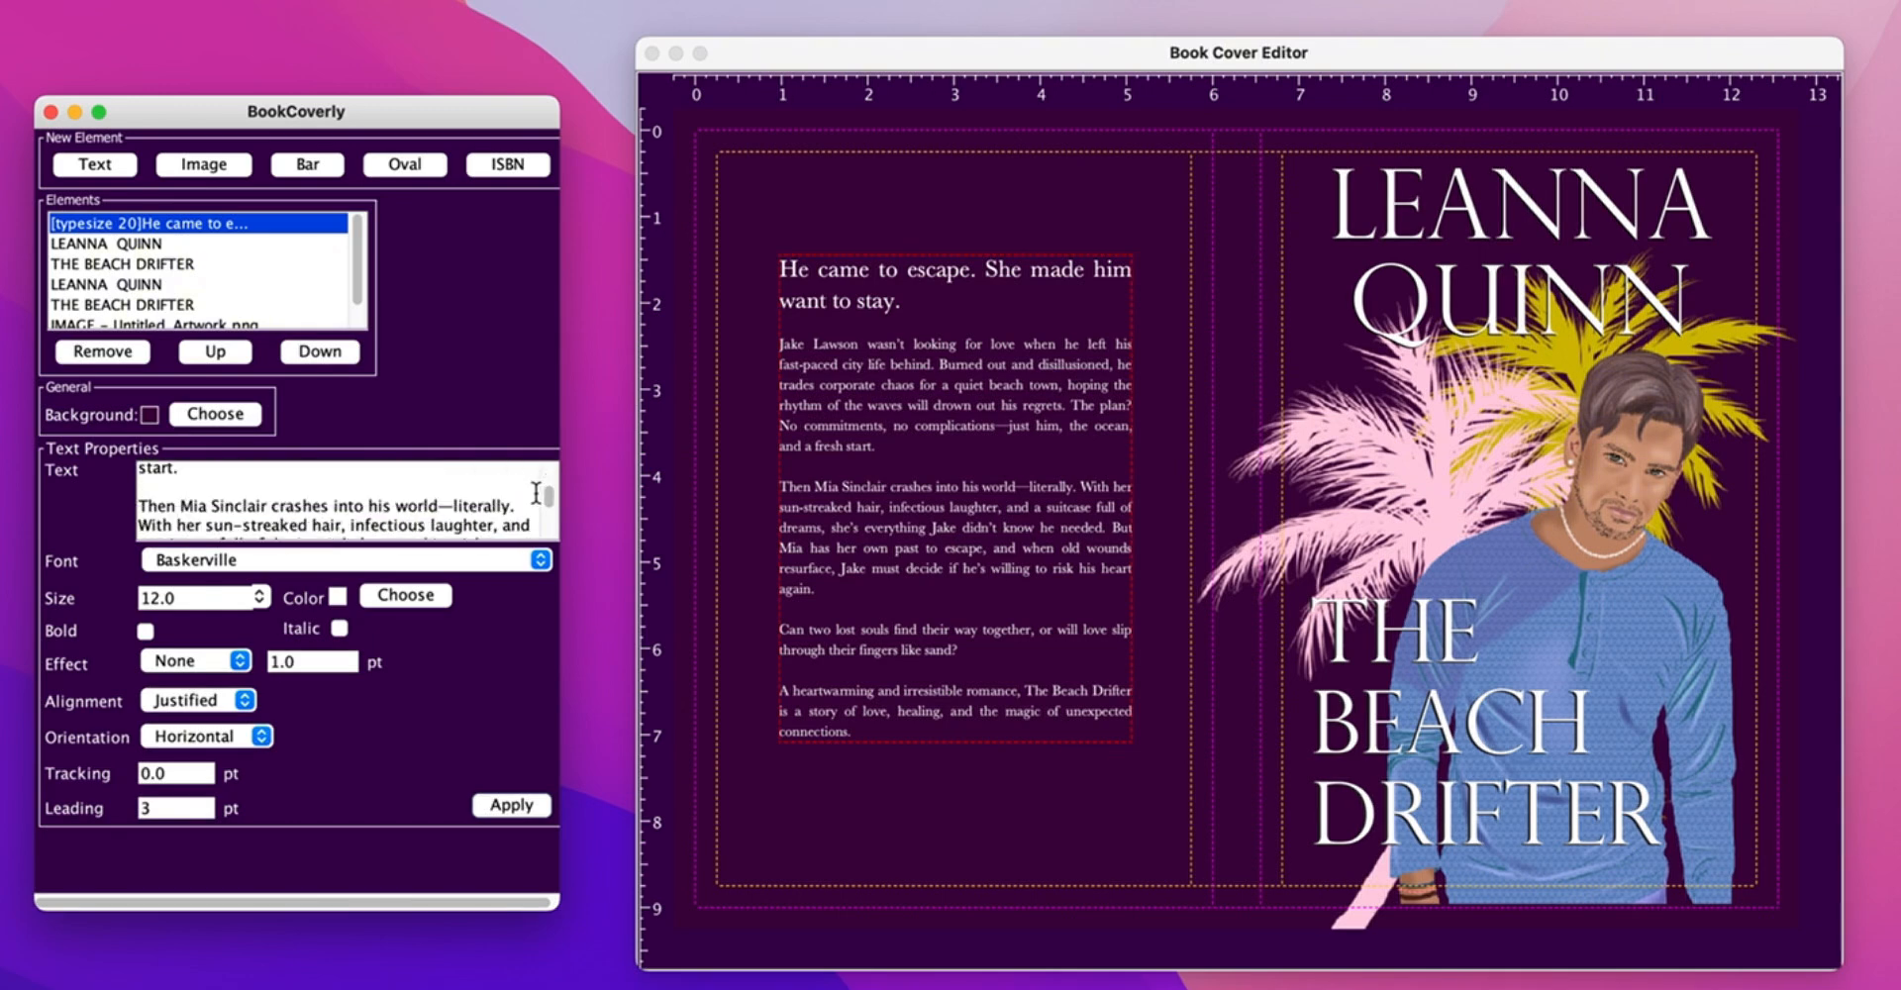
{"action": "scroll", "coordinate": [523, 519], "scroll_direction": "up", "scroll_amount": 1}
- Wrap The Beach Drifter in the blurb with italic [i] tags and apply
{"action": "left_click", "coordinate": [454, 486]}
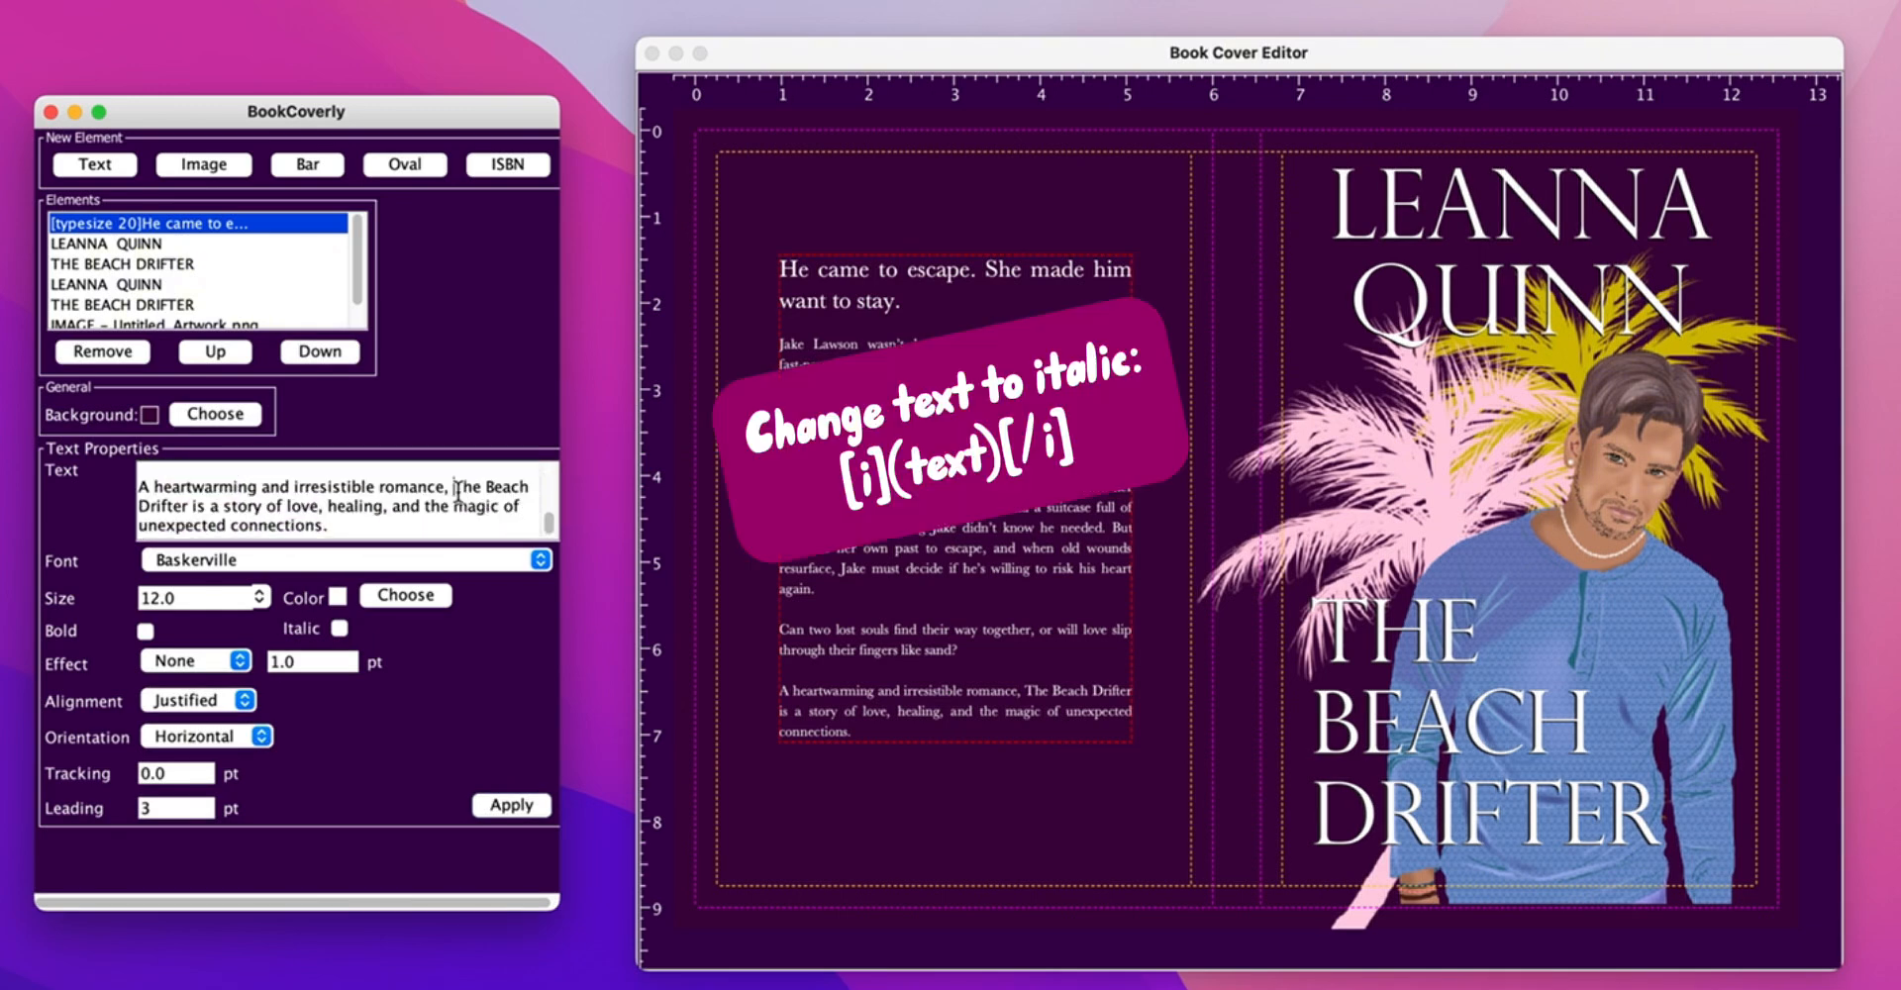
{"action": "type", "text": "[i]"}
{"action": "left_click", "coordinate": [239, 506]}
{"action": "type", "text": "i]"}
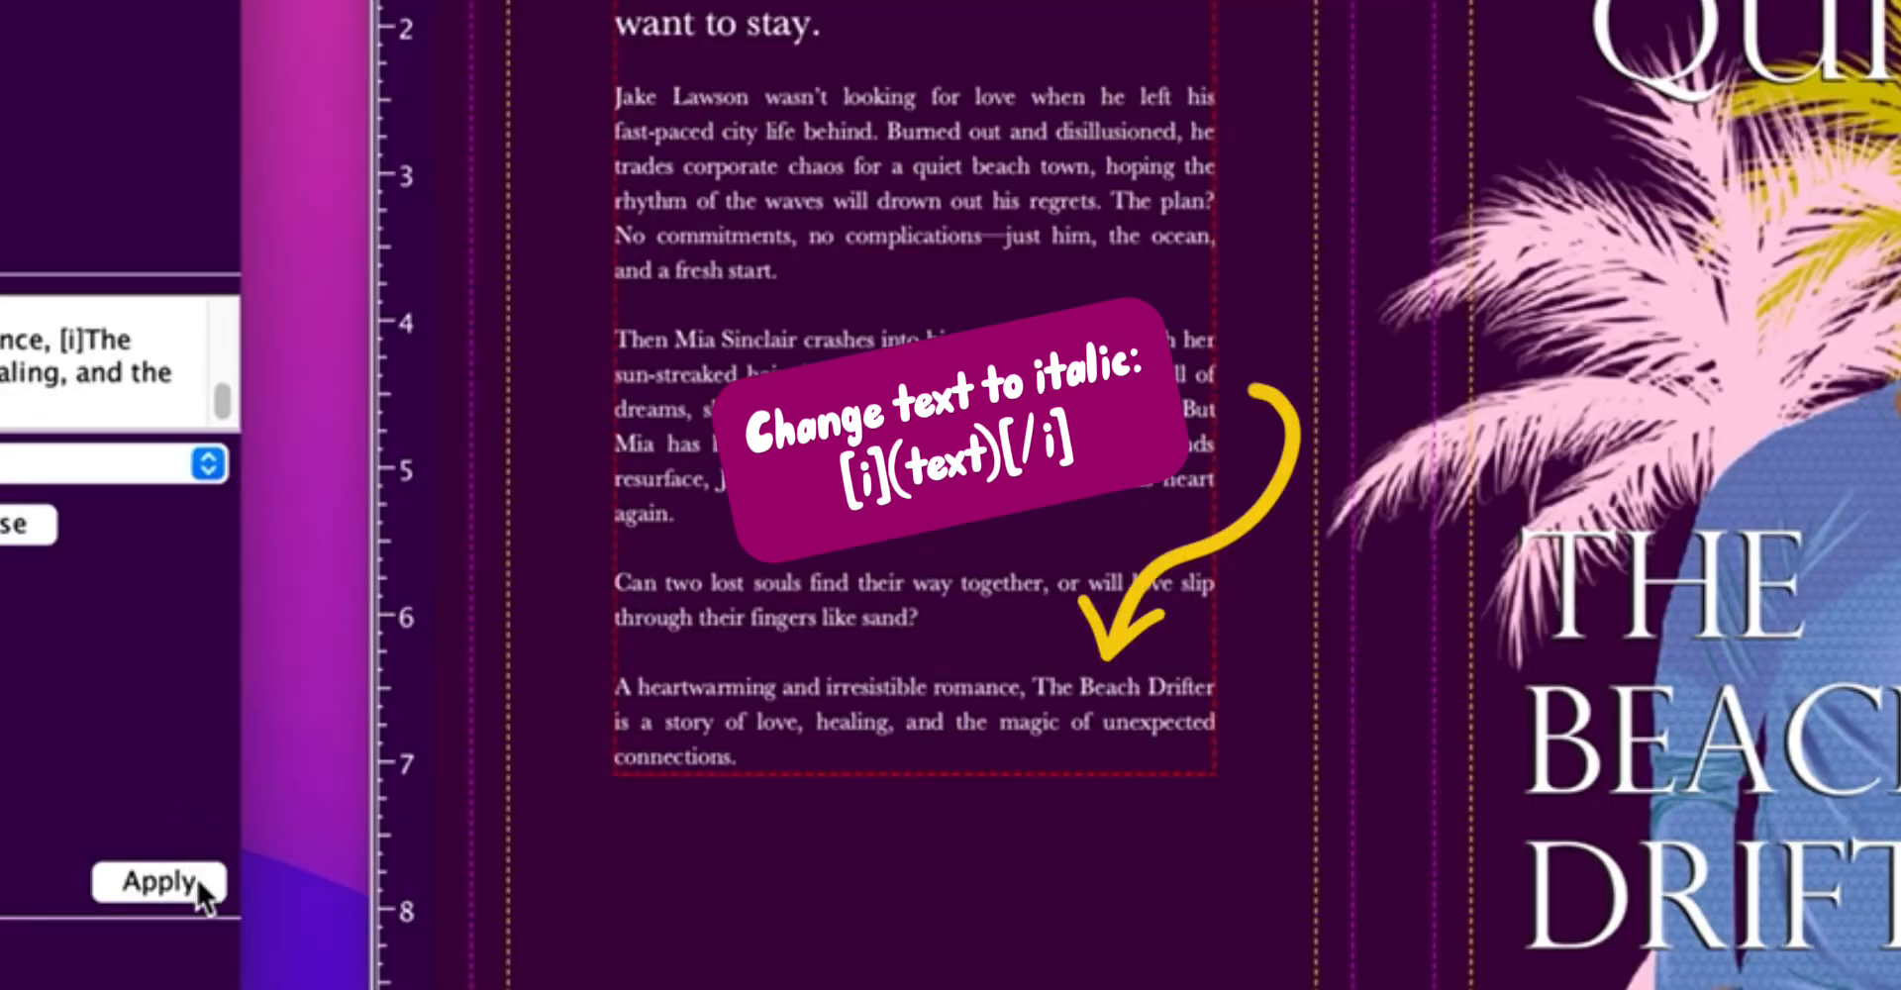
{"action": "left_click", "coordinate": [529, 803]}
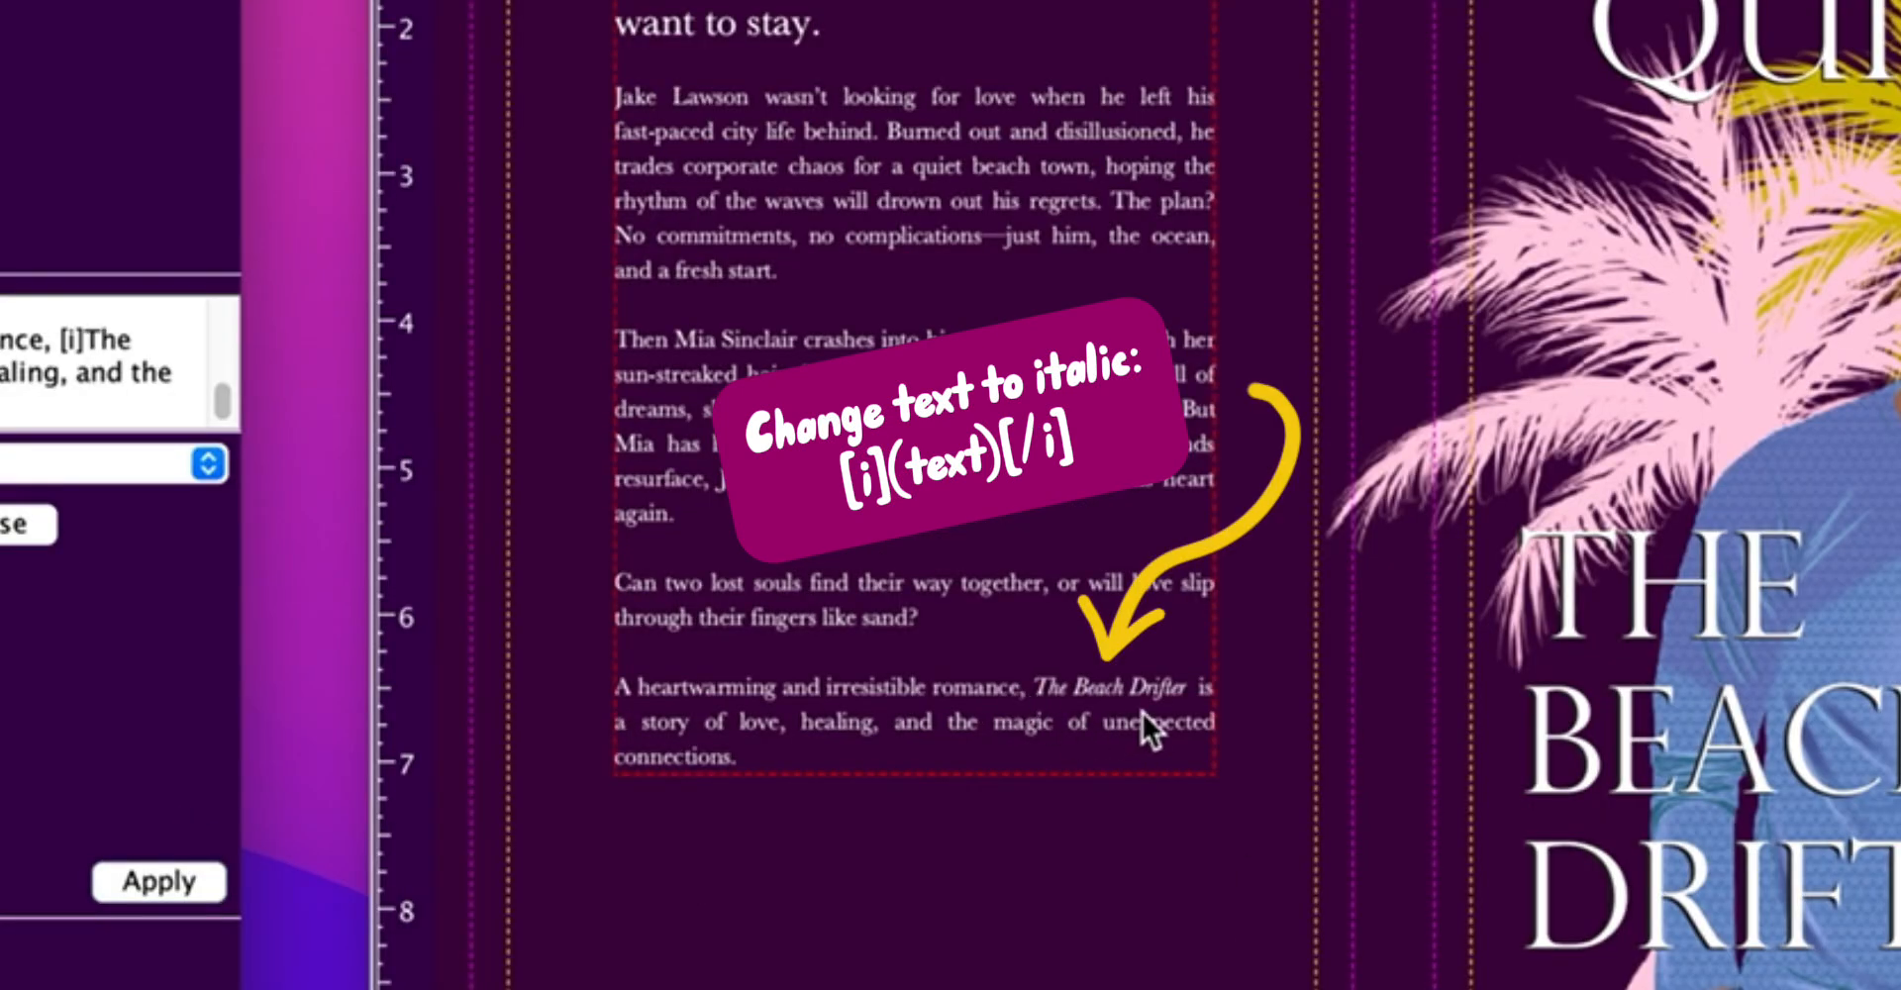
{"action": "left_click", "coordinate": [210, 170]}
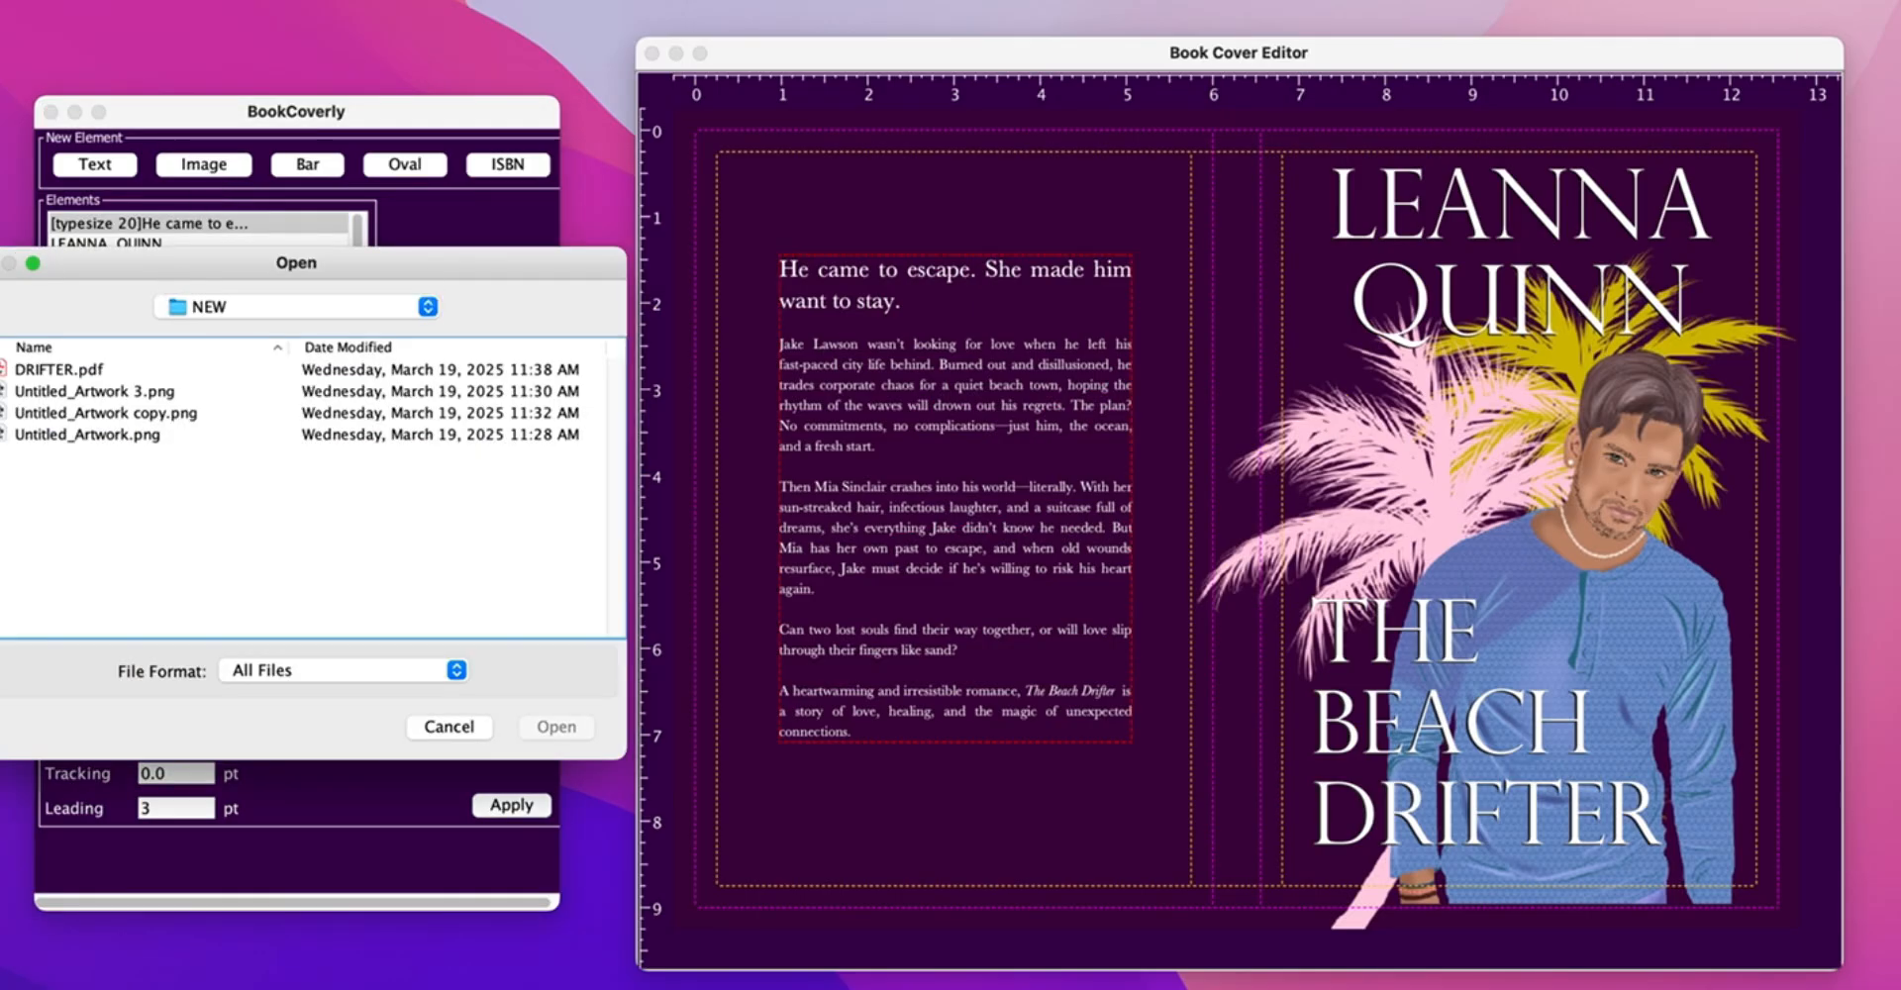
- Load Untitled_Artwork copy.png and shrink it, aspect-locked, to a small palm icon at top-left
{"action": "left_click", "coordinate": [91, 412]}
{"action": "left_click", "coordinate": [560, 727]}
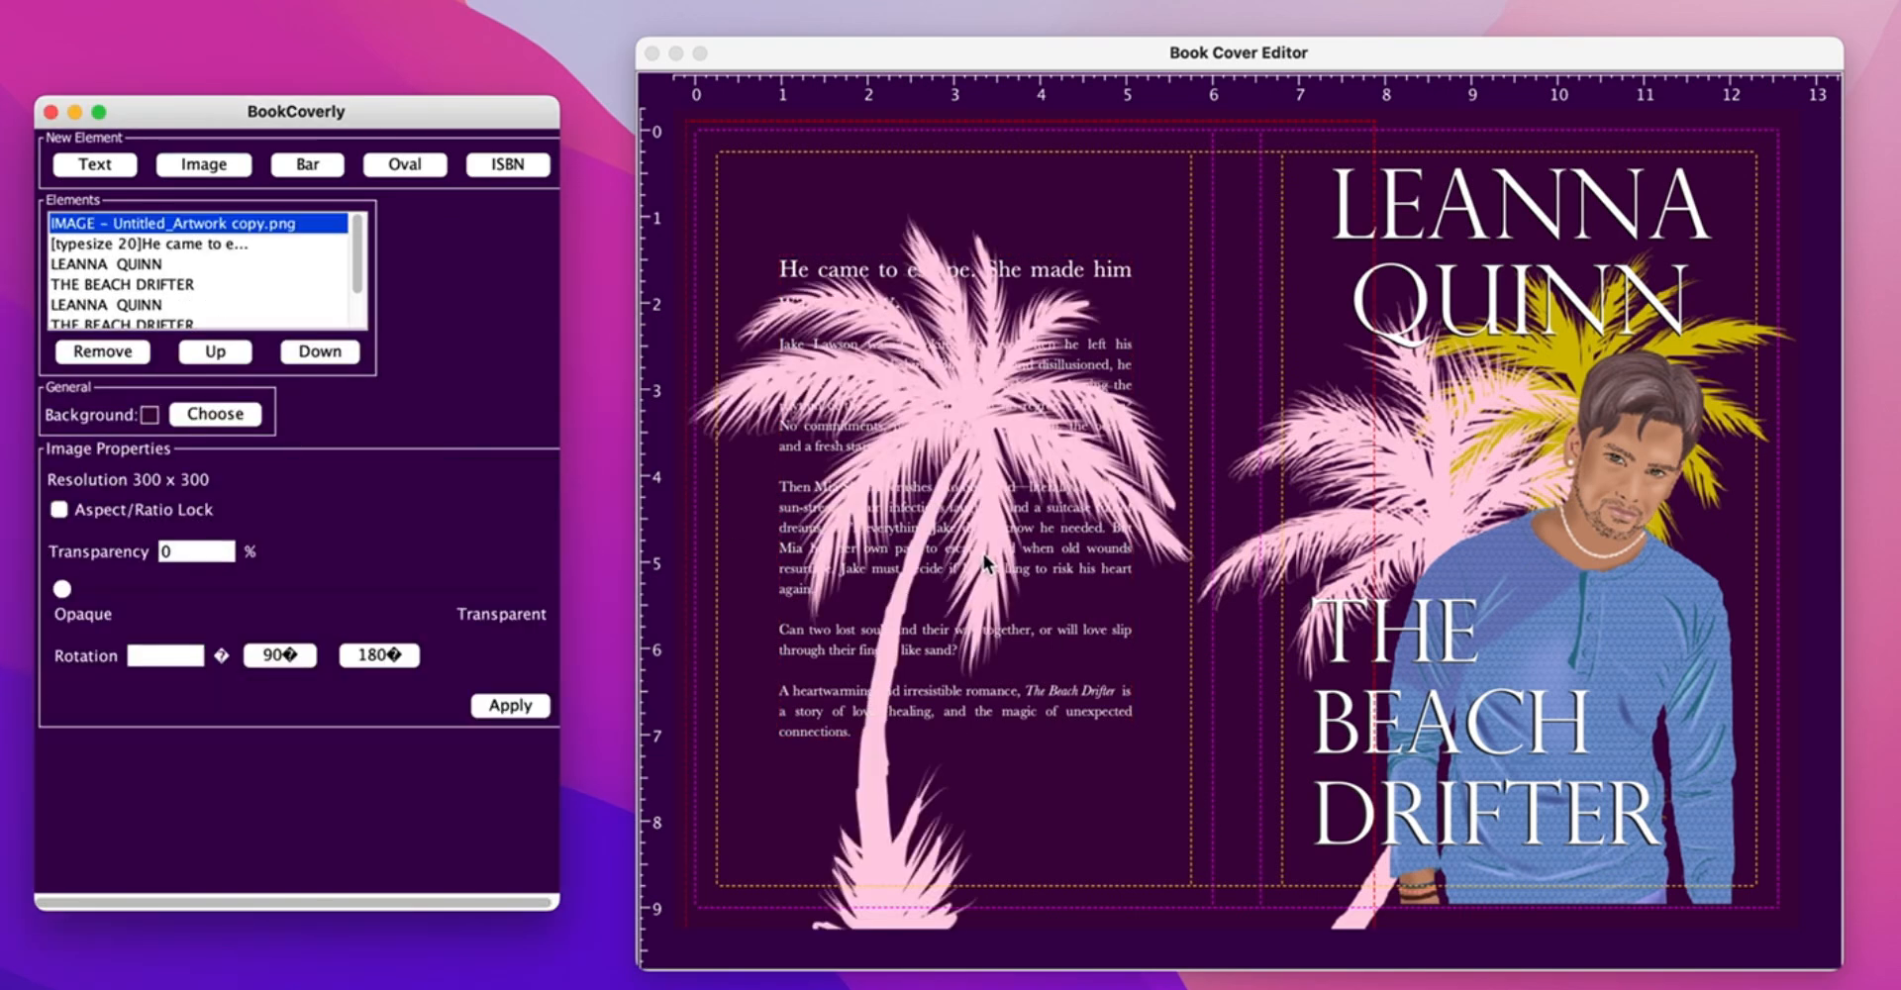
{"action": "left_click", "coordinate": [59, 509]}
{"action": "left_click_drag", "start_coordinate": [1227, 902], "coordinate": [779, 322]}
{"action": "left_click", "coordinate": [931, 287]}
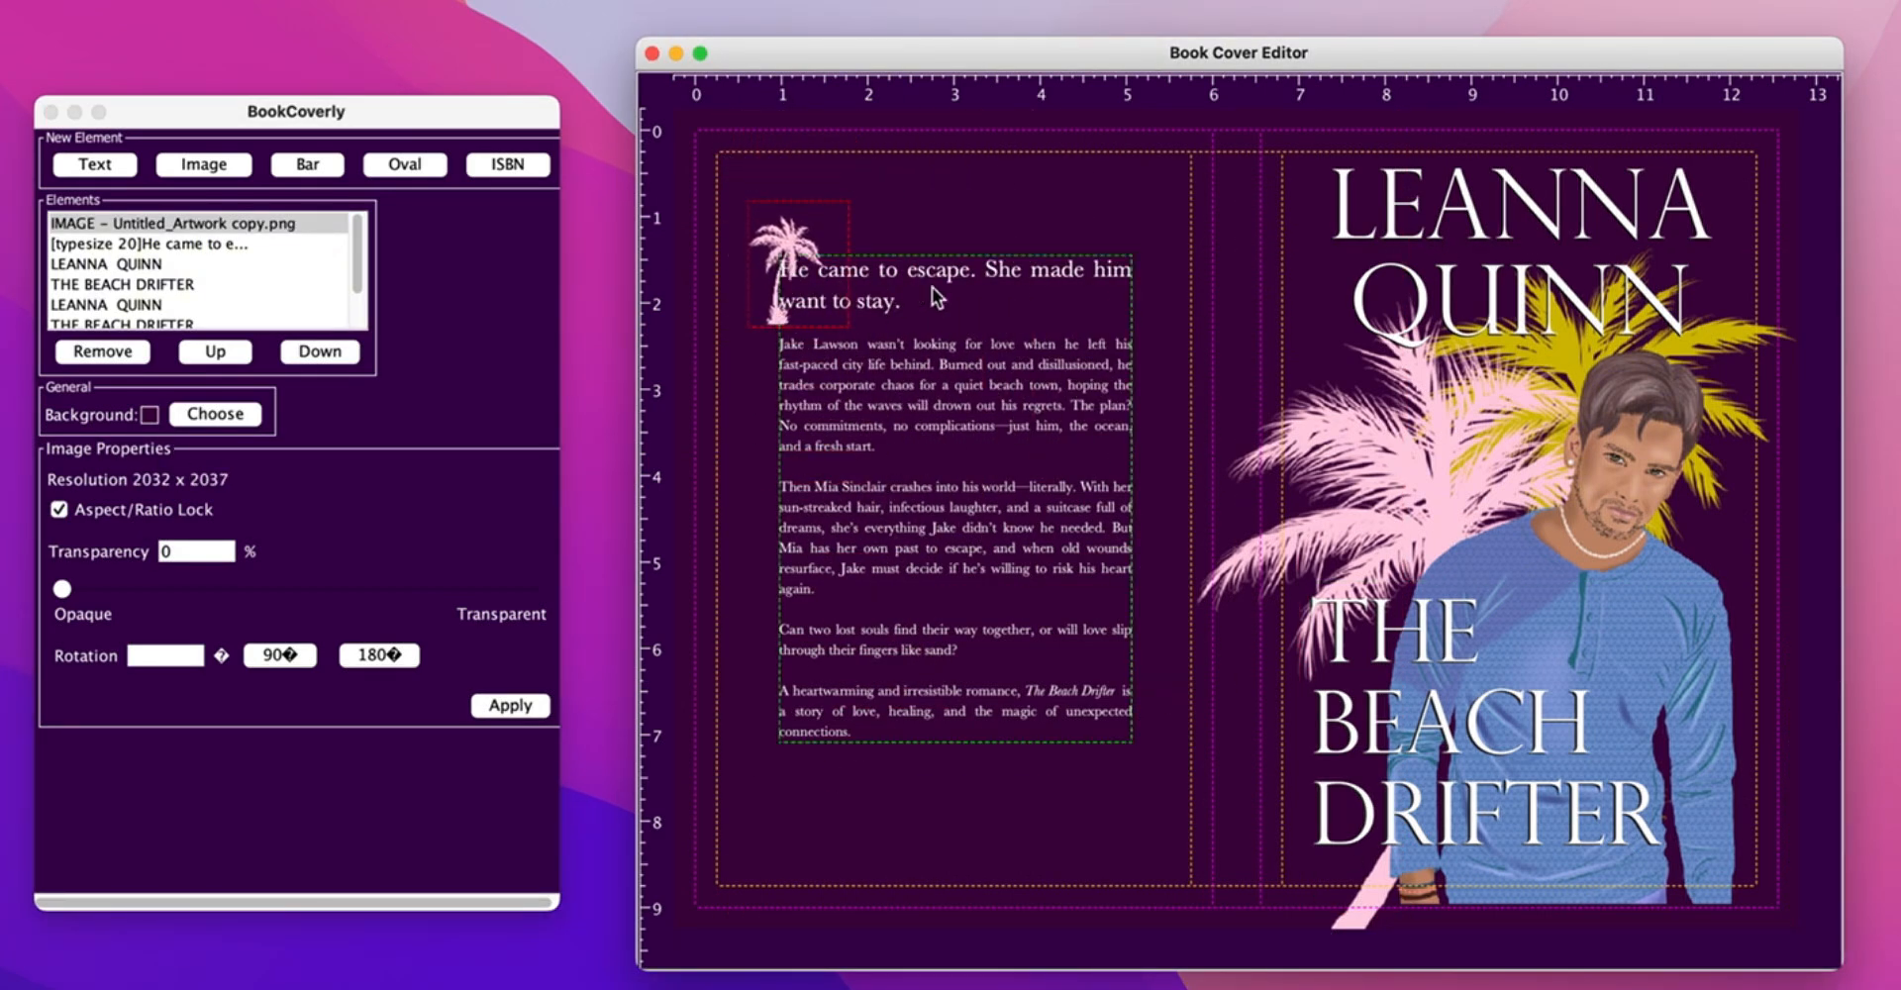
{"action": "left_click_drag", "start_coordinate": [548, 525], "coordinate": [552, 441]}
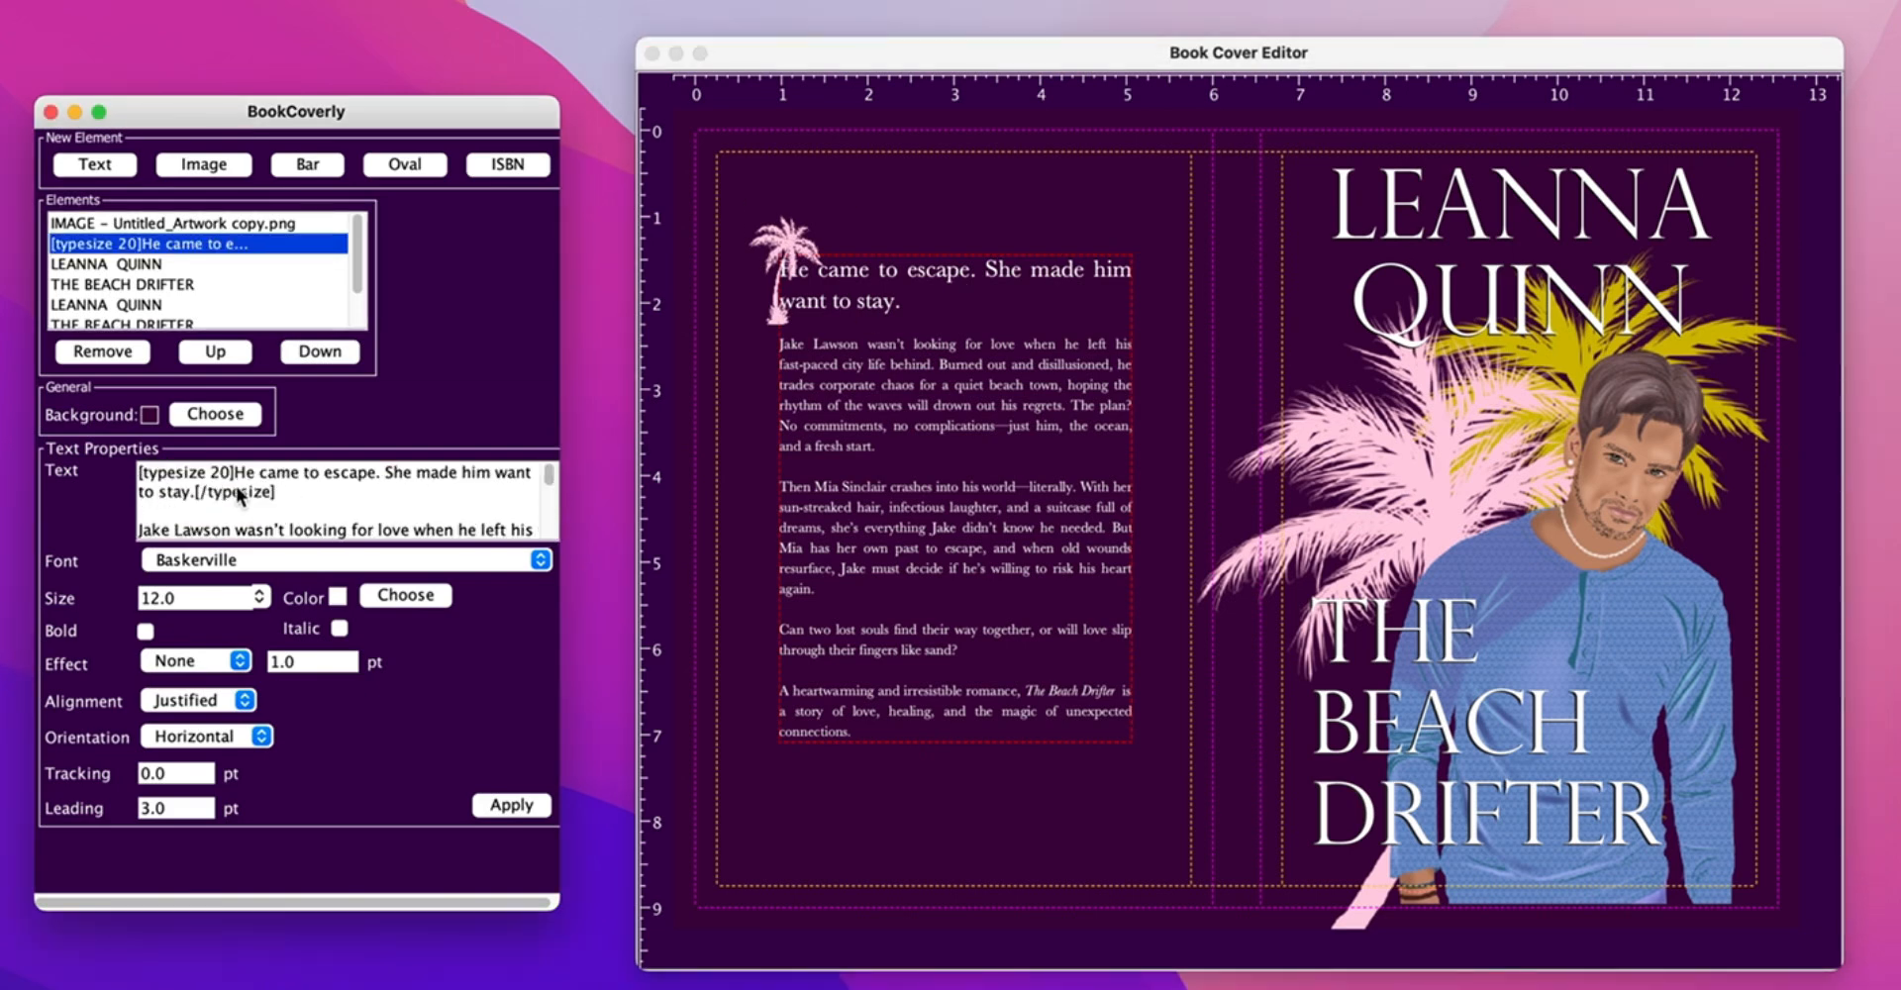
- Indent the headline by 80 and break 'She made him want to stay' onto its own line
{"action": "type", "text": "[indent 80"}
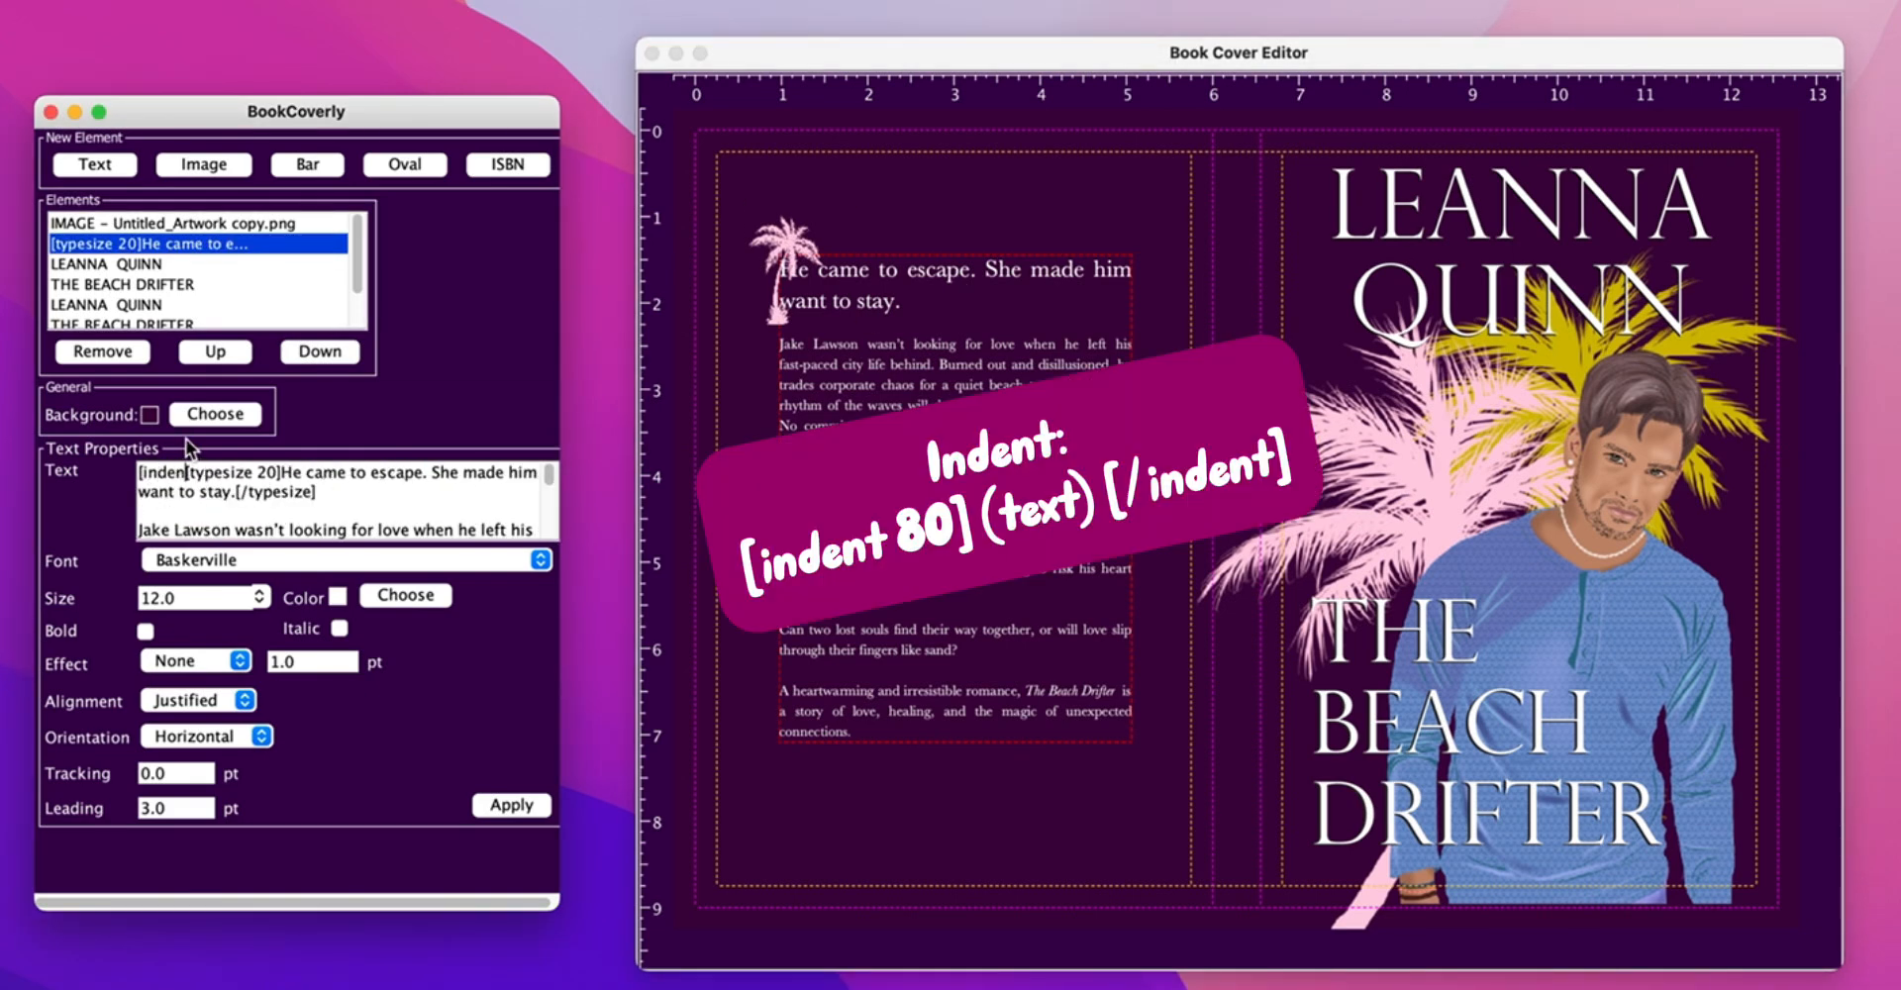
{"action": "type", "text": "]"}
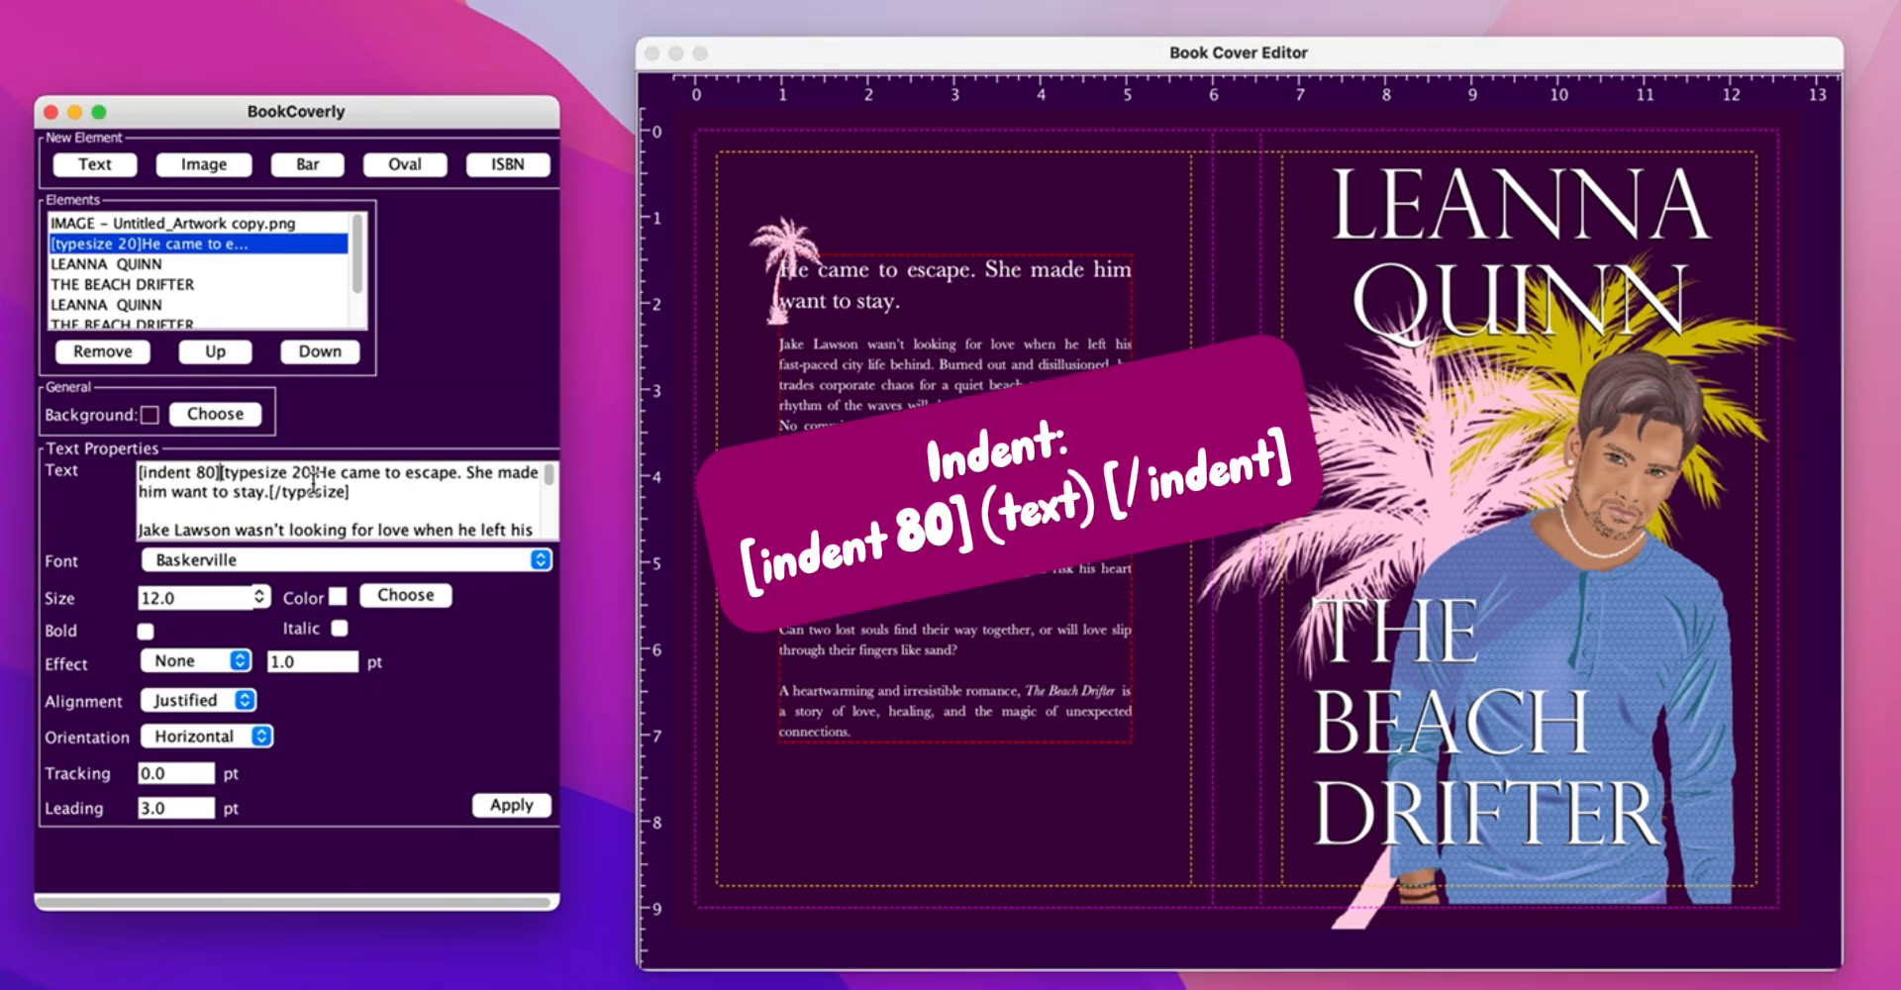
{"action": "left_click", "coordinate": [466, 472]}
{"action": "type", "text": "[indent 80]"}
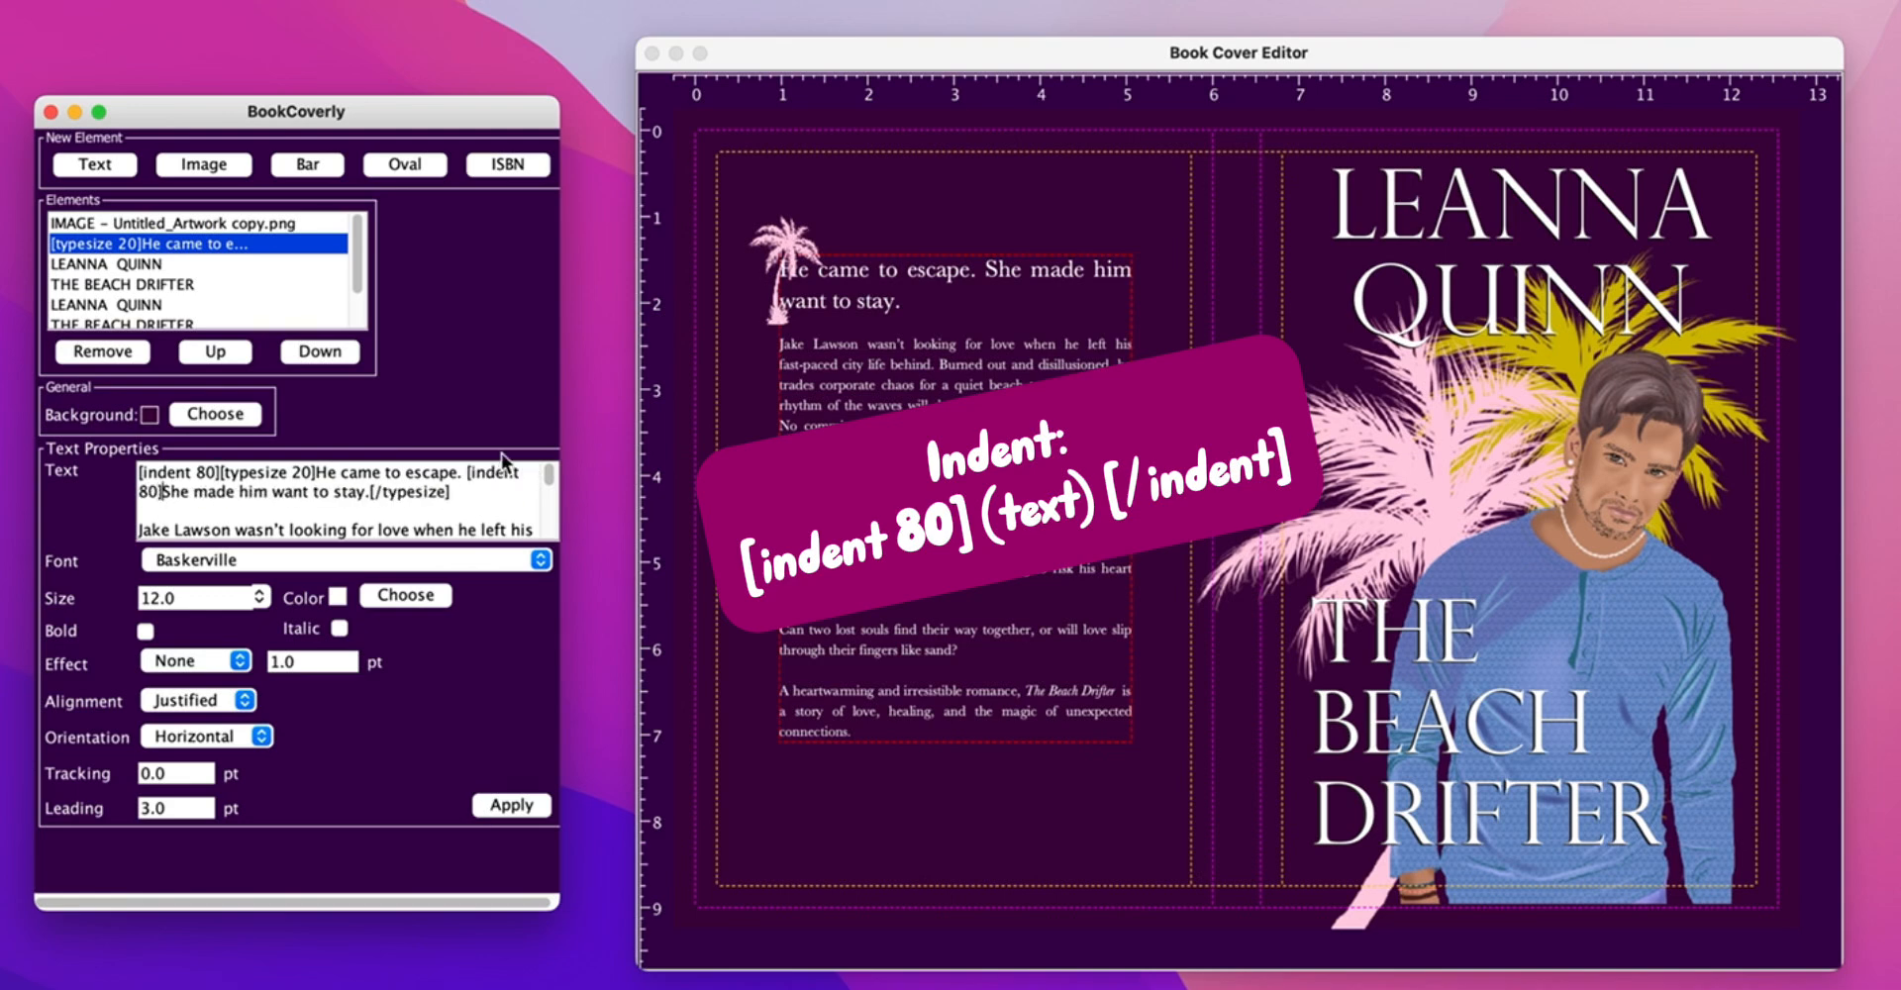
{"action": "left_click", "coordinate": [499, 805]}
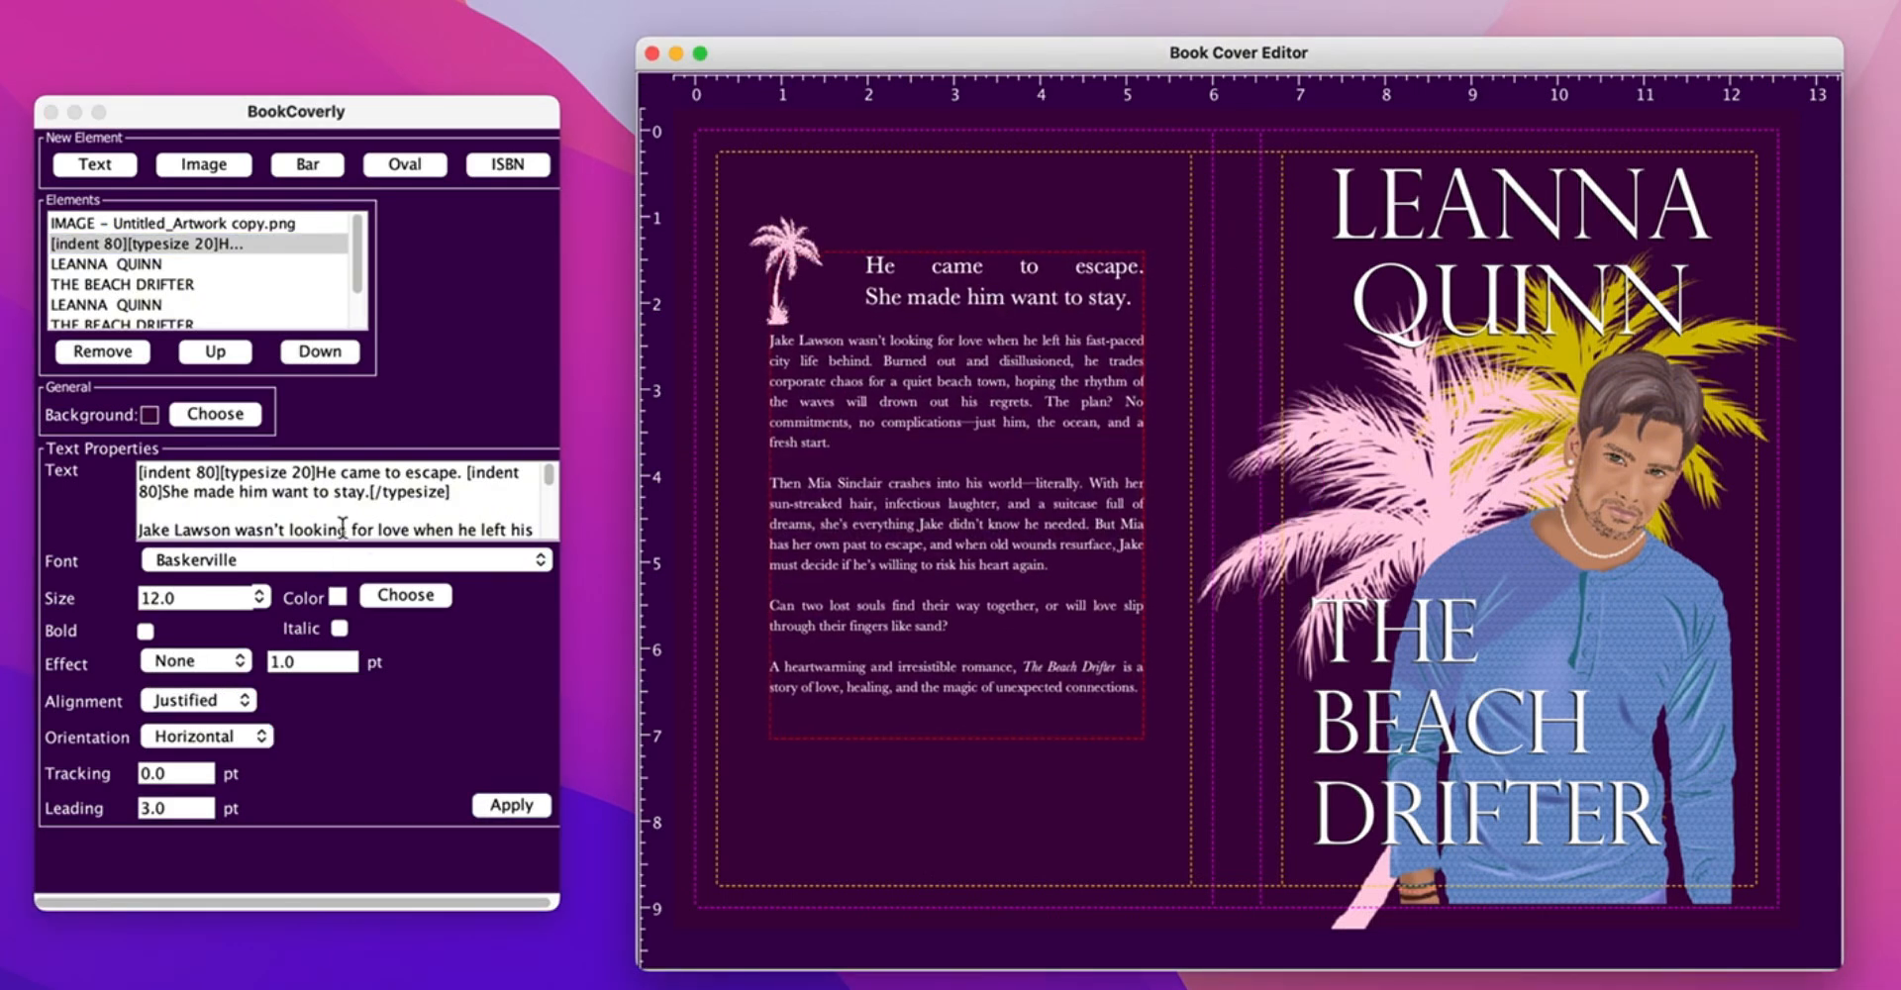
{"action": "mouse_move", "coordinate": [1147, 515]}
{"action": "left_mouse_down"}
{"action": "mouse_move", "coordinate": [1095, 513]}
{"action": "mouse_move", "coordinate": [1160, 485]}
{"action": "left_mouse_up"}
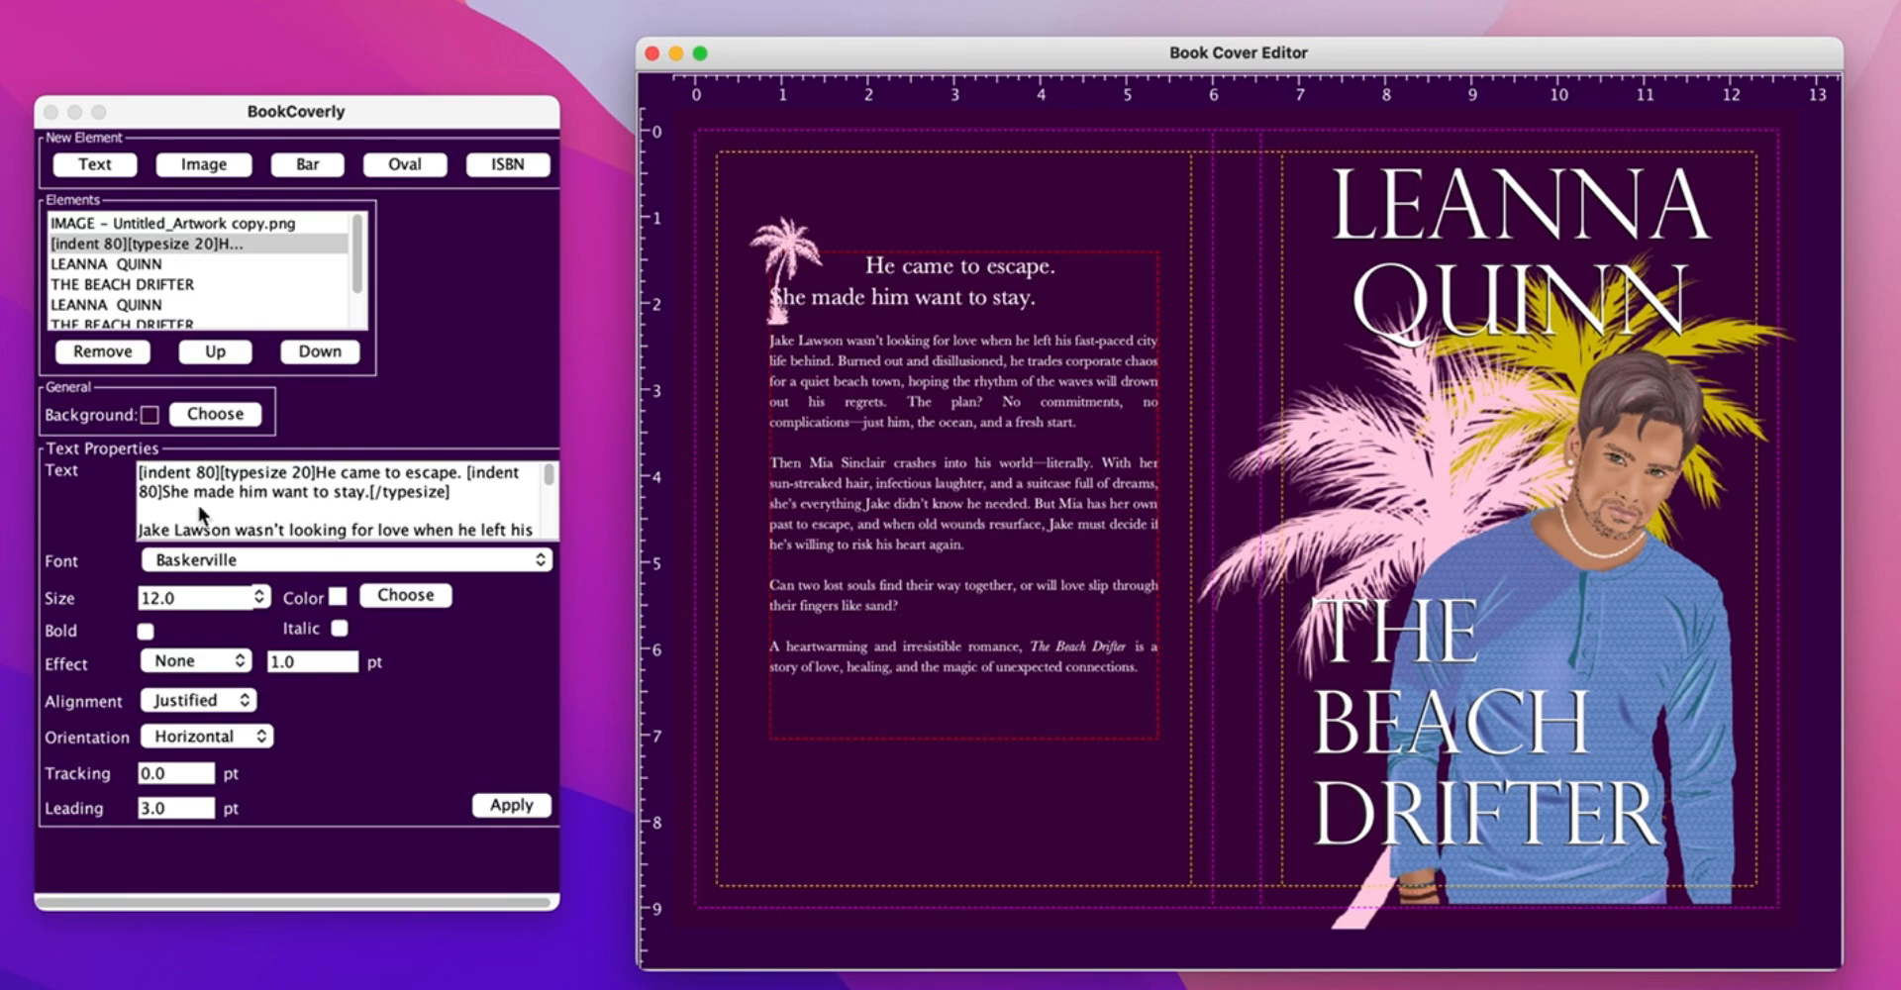
{"action": "left_click", "coordinate": [467, 476]}
{"action": "key", "text": "Return"}
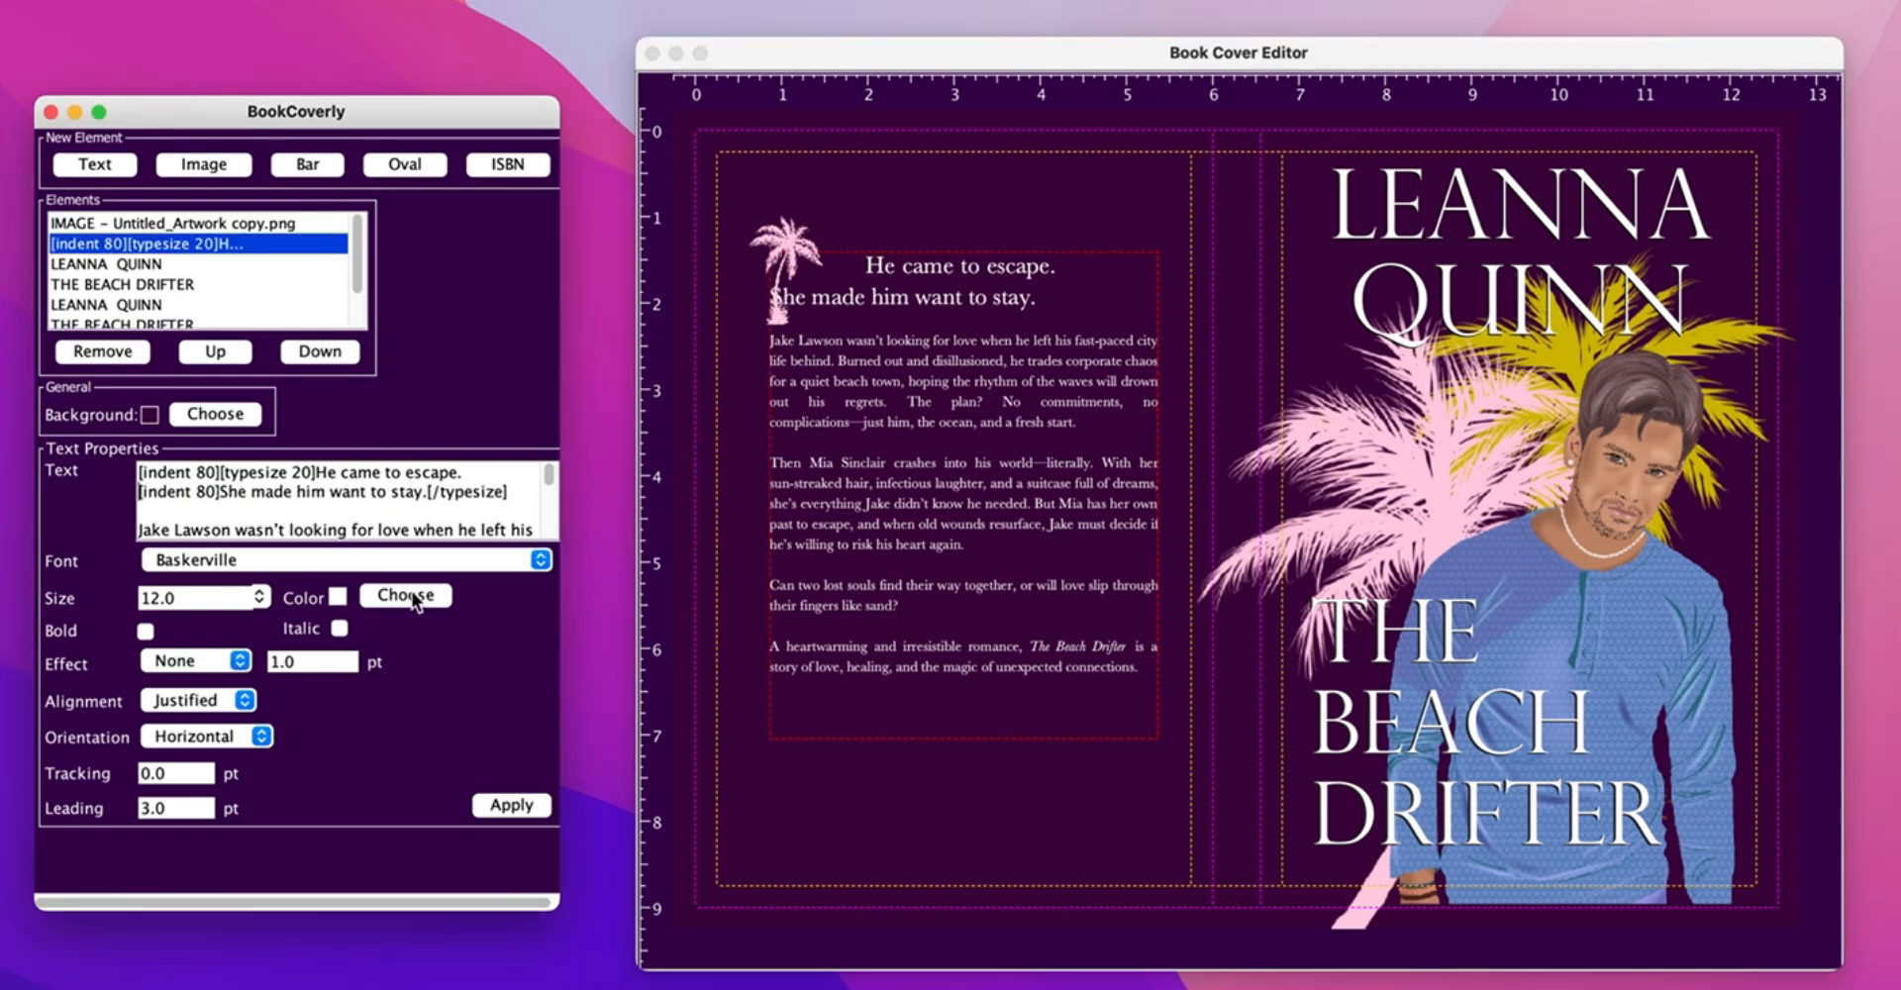
{"action": "left_click", "coordinate": [538, 804]}
- Shift the palm icon slightly right, then narrow the blurb box and nudge it left
{"action": "left_click_drag", "start_coordinate": [789, 247], "coordinate": [817, 244]}
{"action": "left_click", "coordinate": [943, 794]}
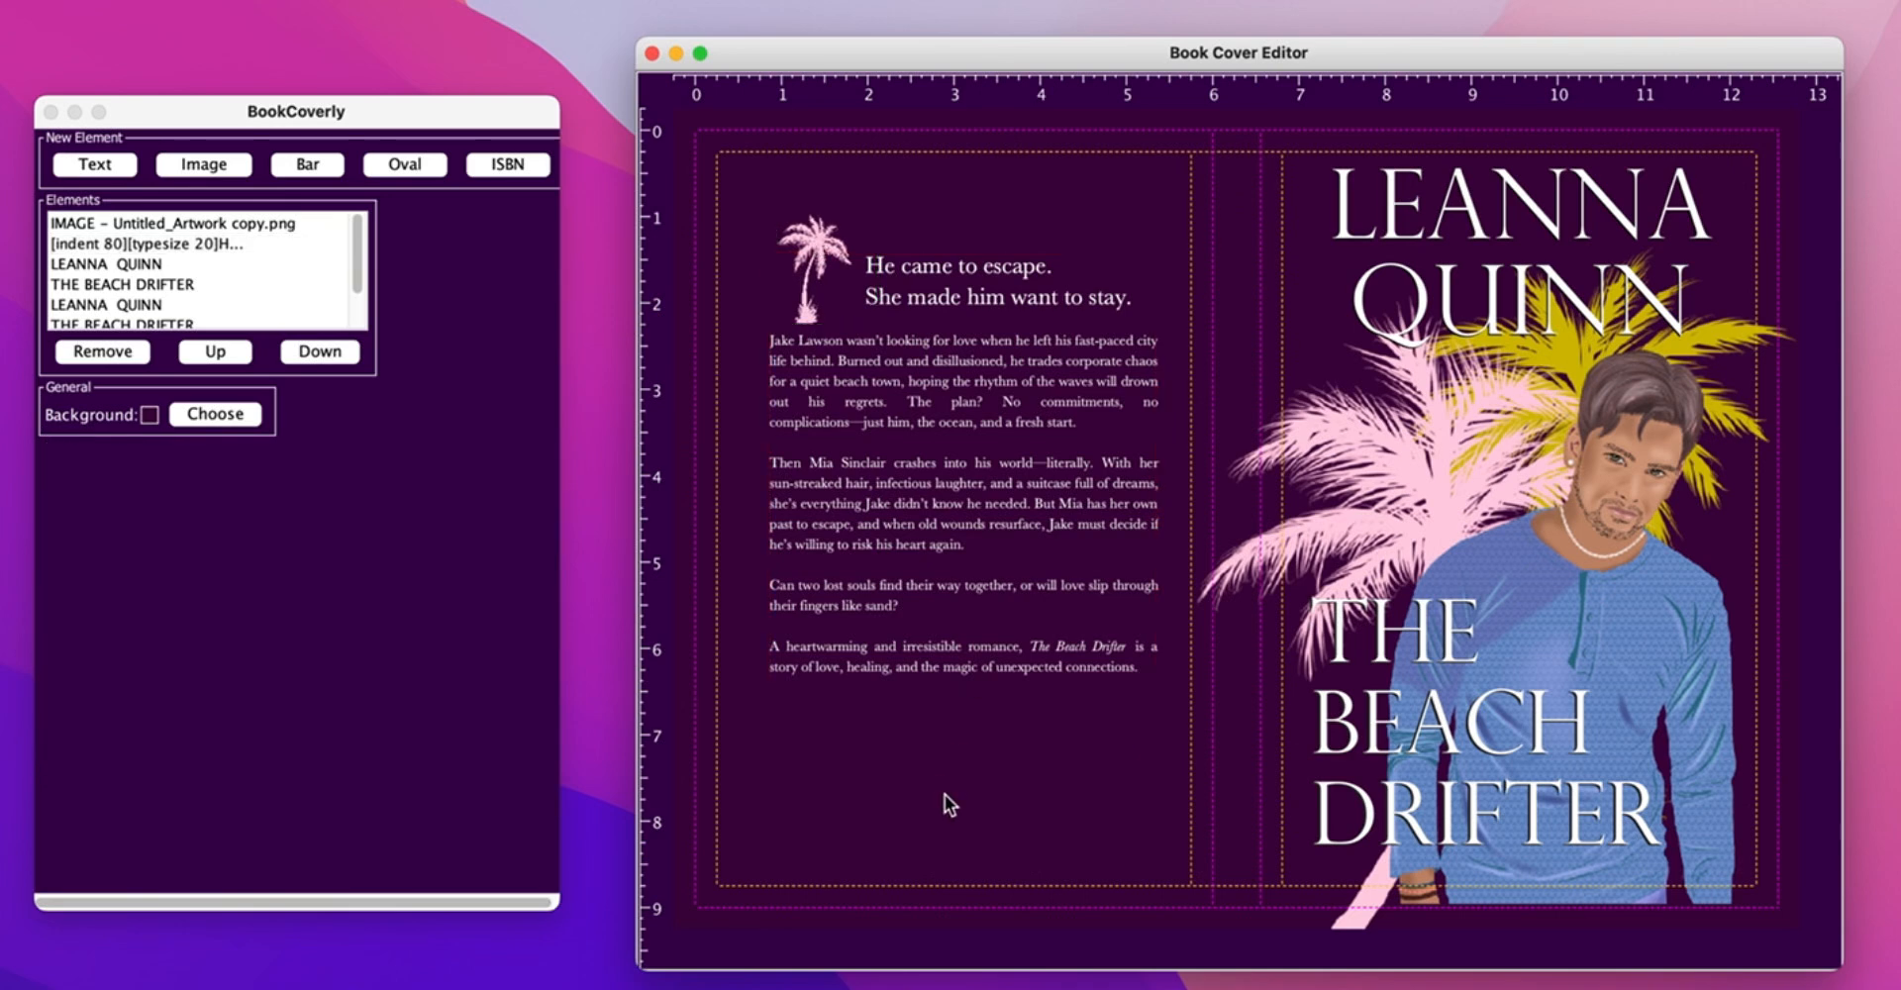
{"action": "left_click", "coordinate": [949, 523]}
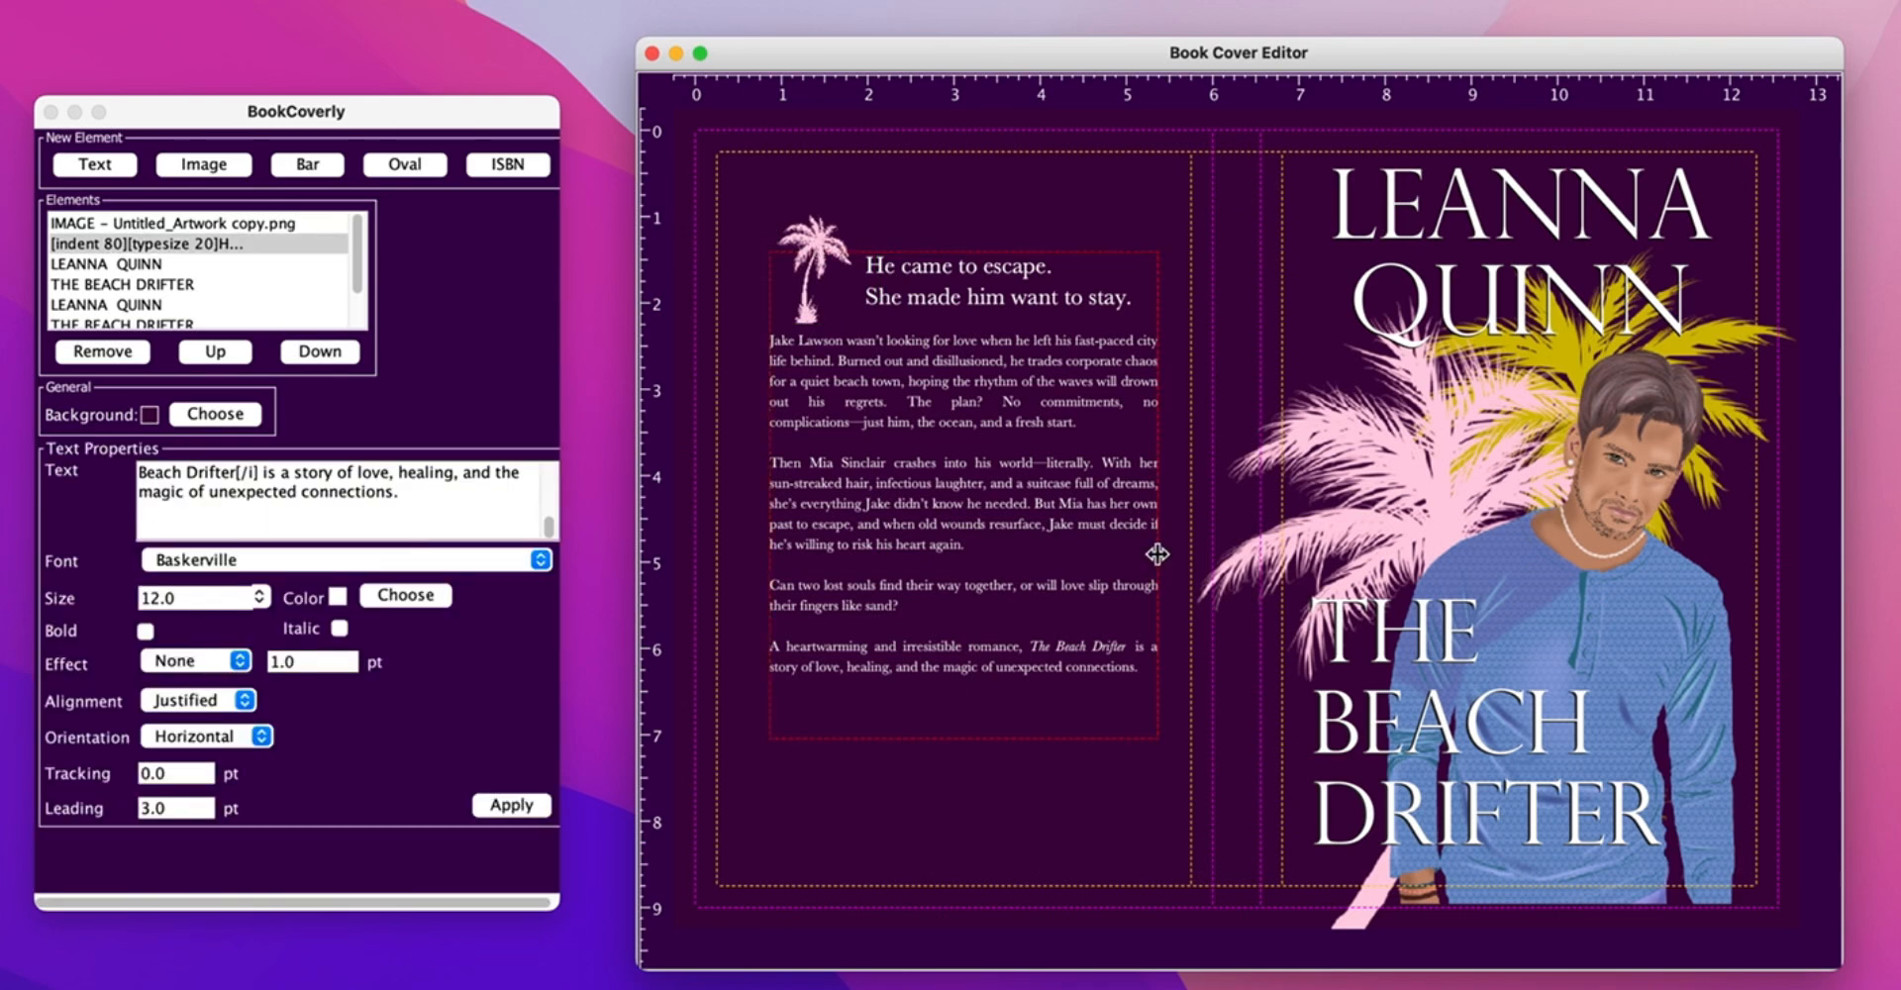
{"action": "left_click_drag", "start_coordinate": [1157, 553], "coordinate": [1146, 553]}
{"action": "left_click_drag", "start_coordinate": [995, 503], "coordinate": [990, 503]}
- Duplicate the THE BEACH DRIFTER title and join its words onto one line
{"action": "left_click", "coordinate": [1426, 634]}
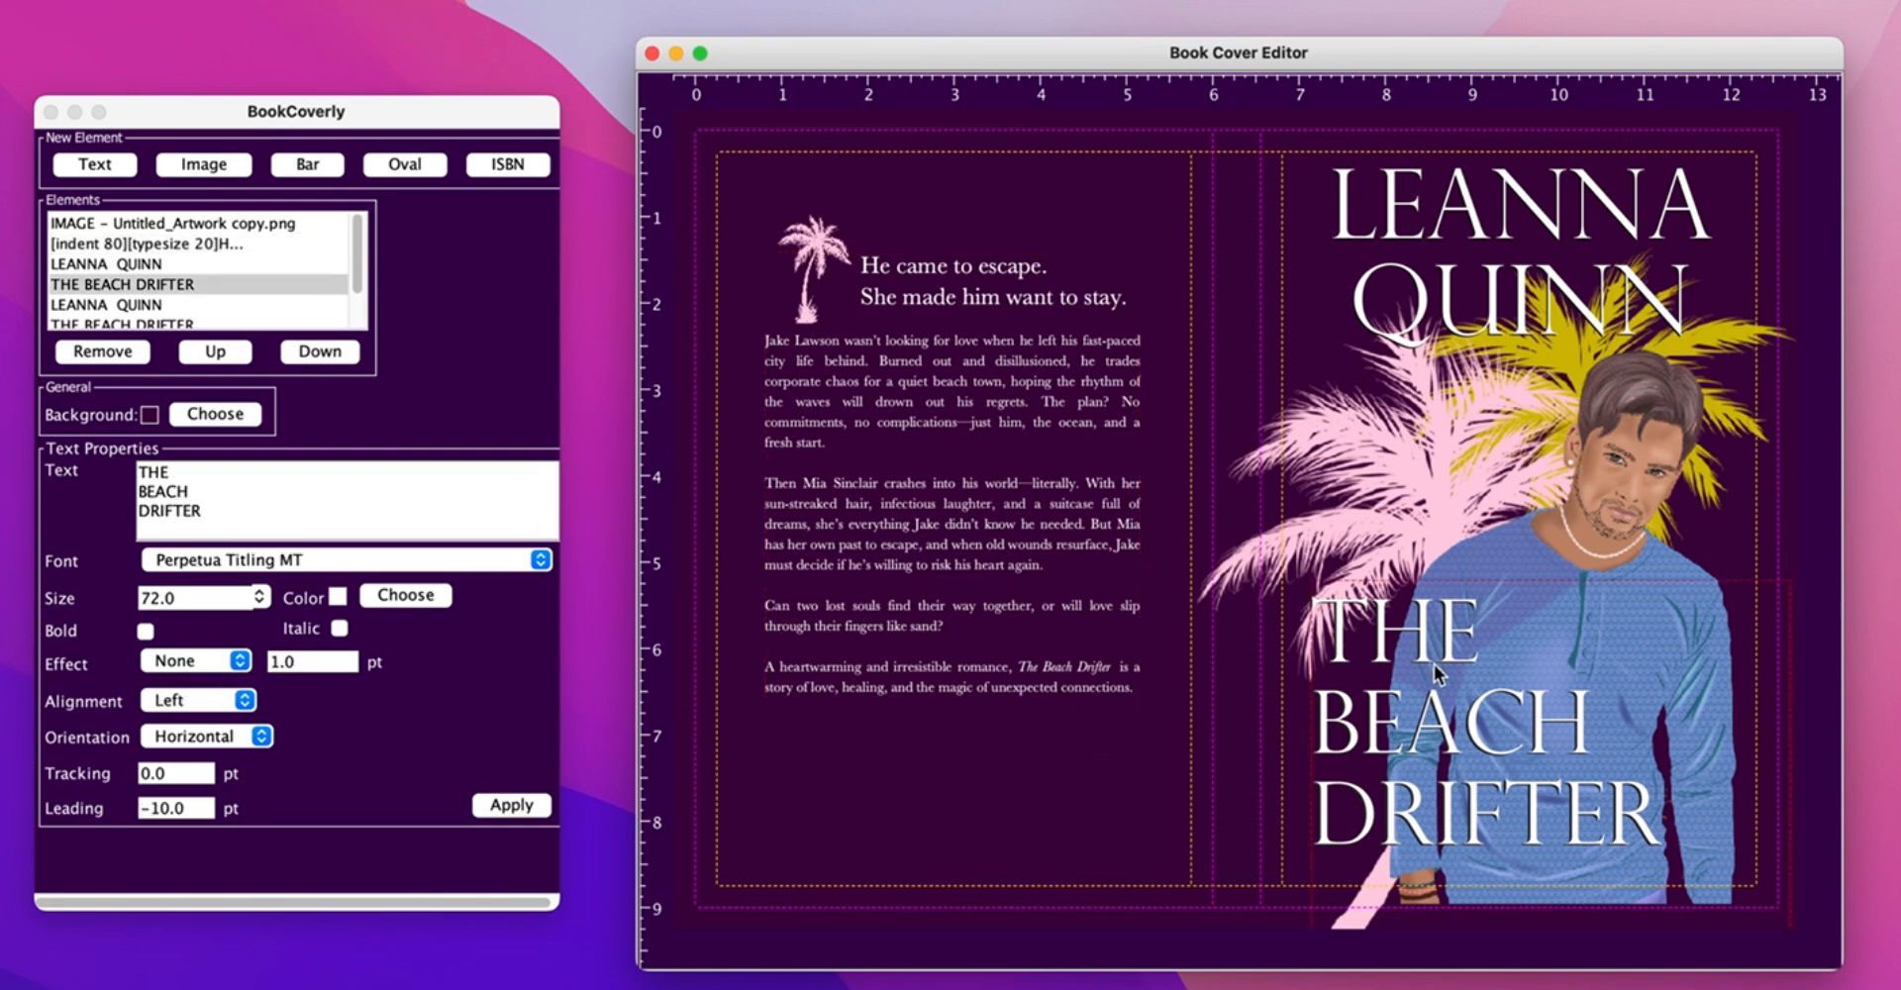
{"action": "key", "text": "super+v"}
{"action": "left_click_drag", "start_coordinate": [1429, 651], "coordinate": [1143, 250]}
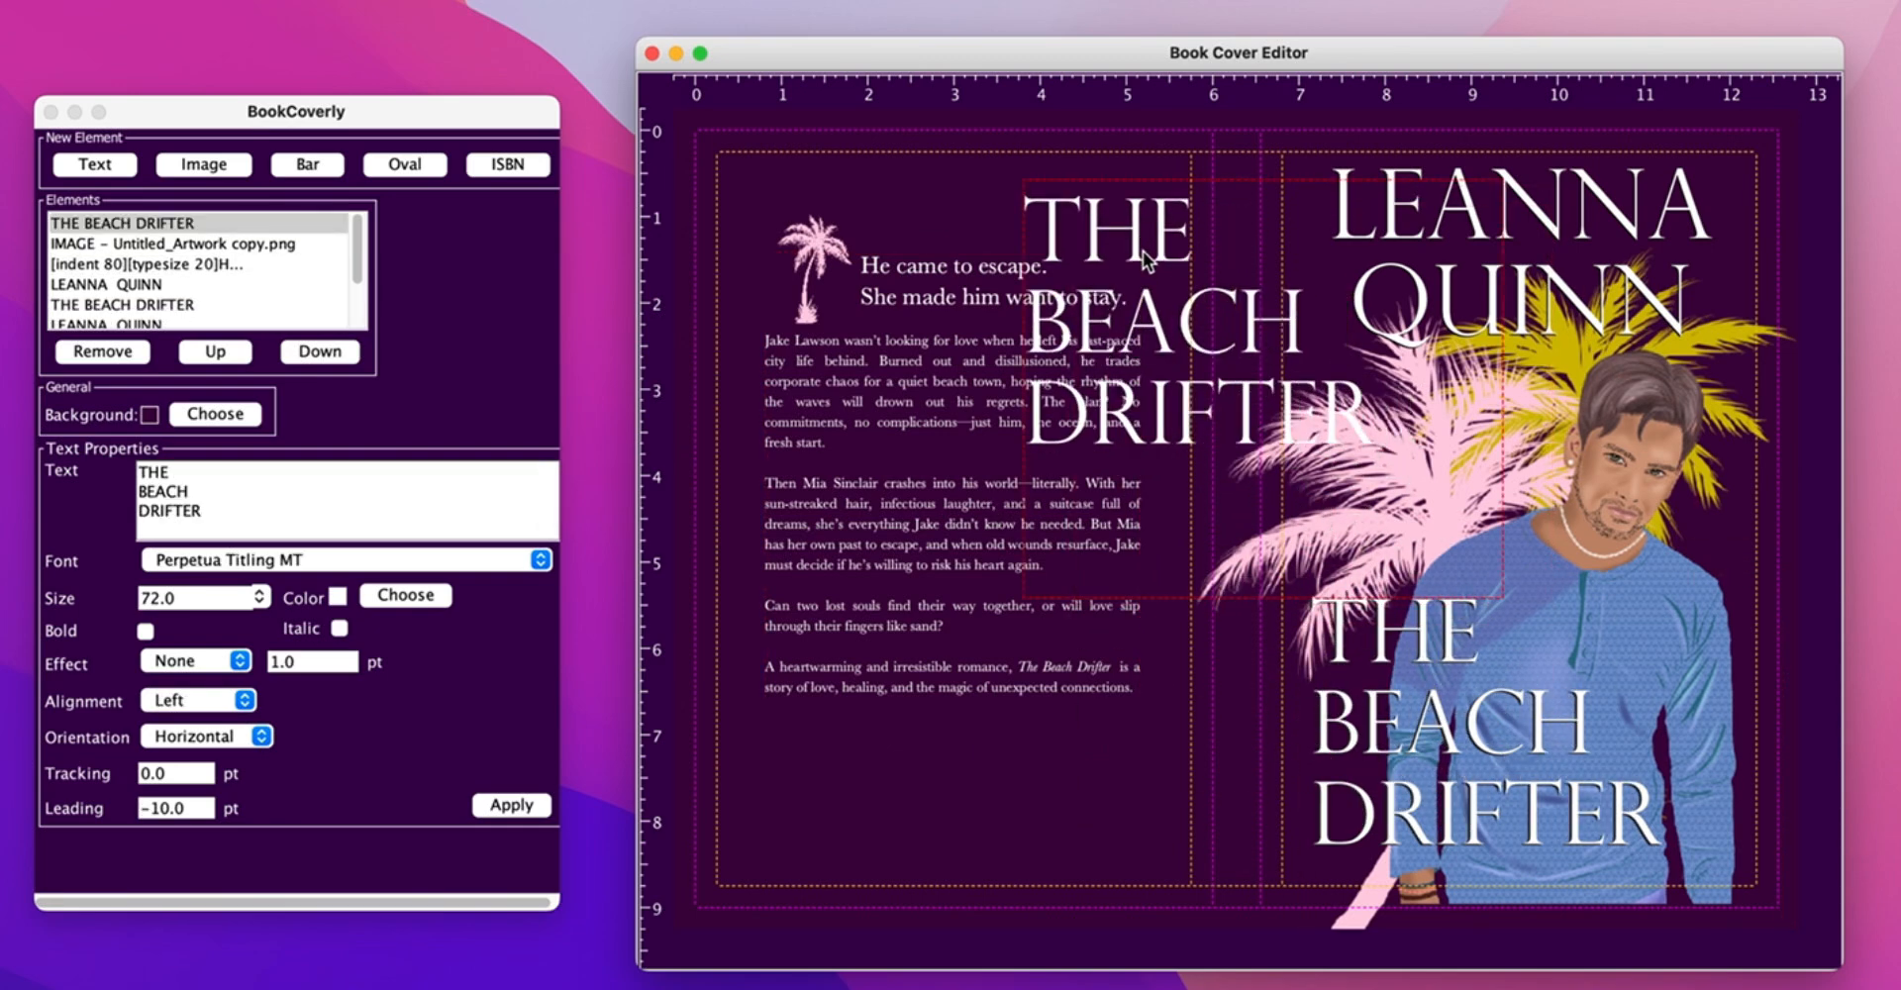
{"action": "left_click", "coordinate": [140, 492]}
{"action": "key", "text": "BackSpace"}
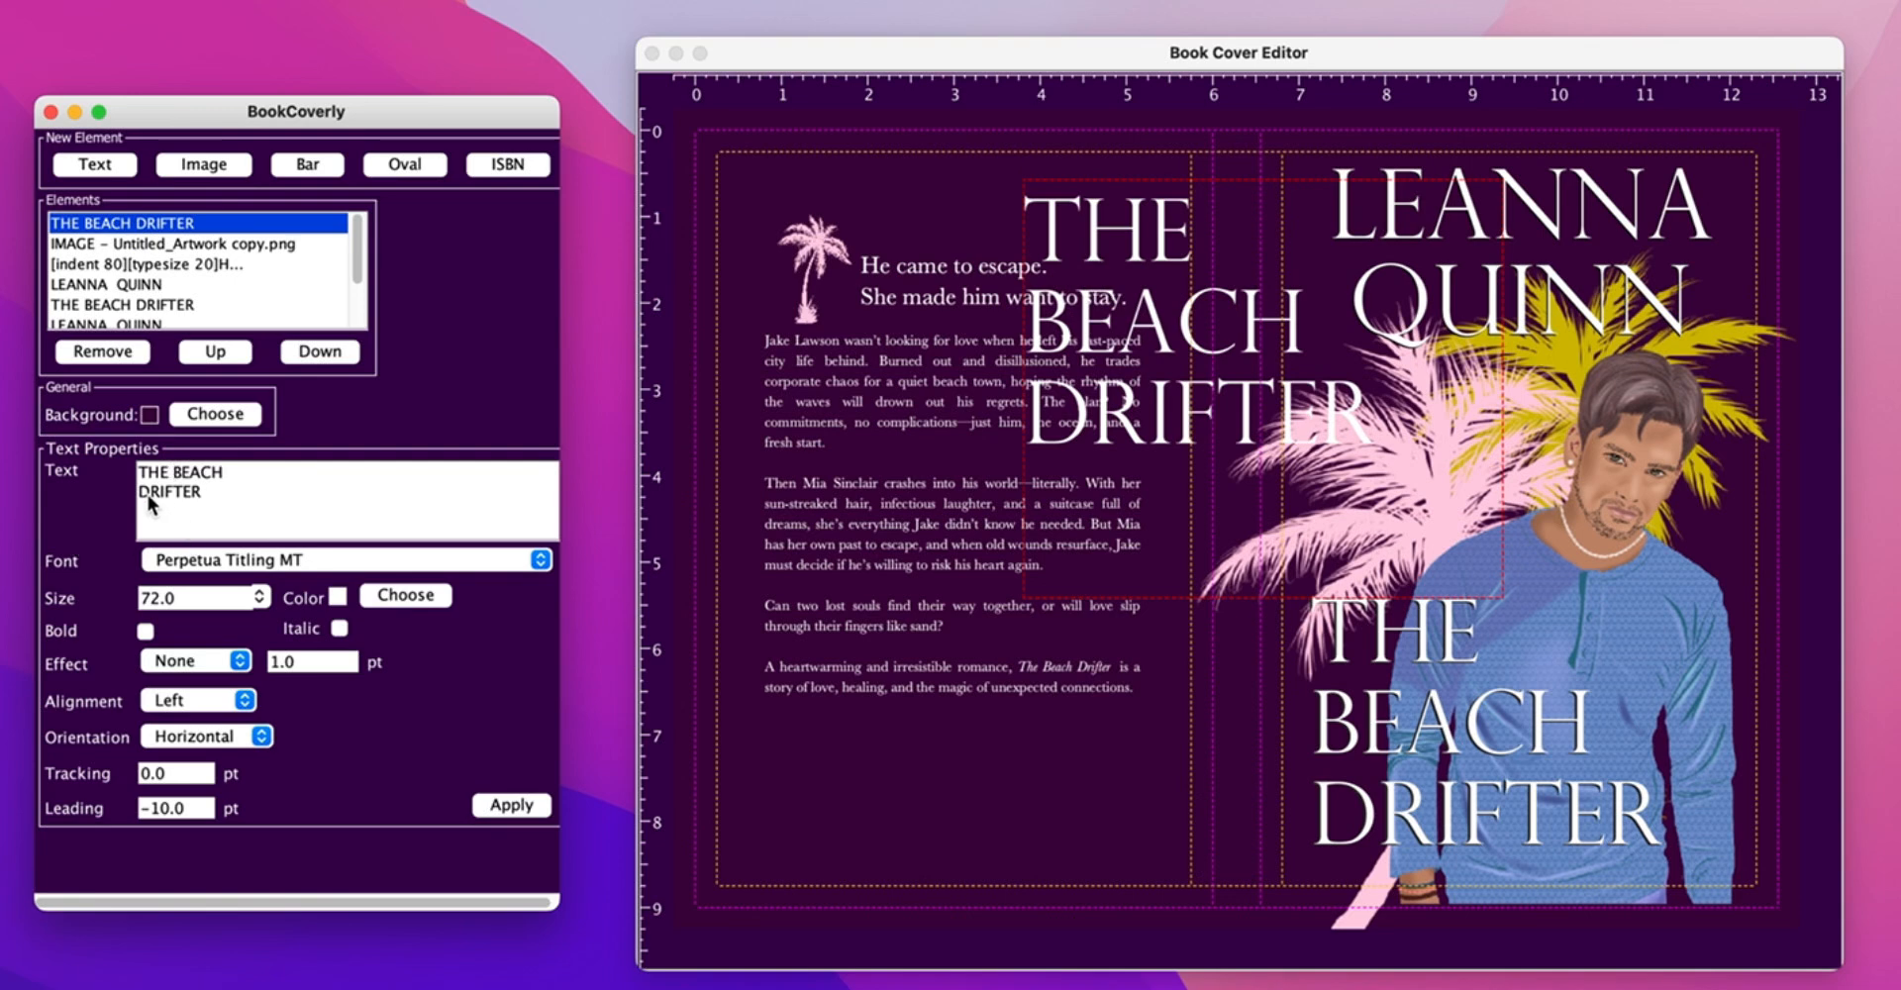
{"action": "left_click", "coordinate": [140, 492]}
{"action": "key", "text": "BackSpace"}
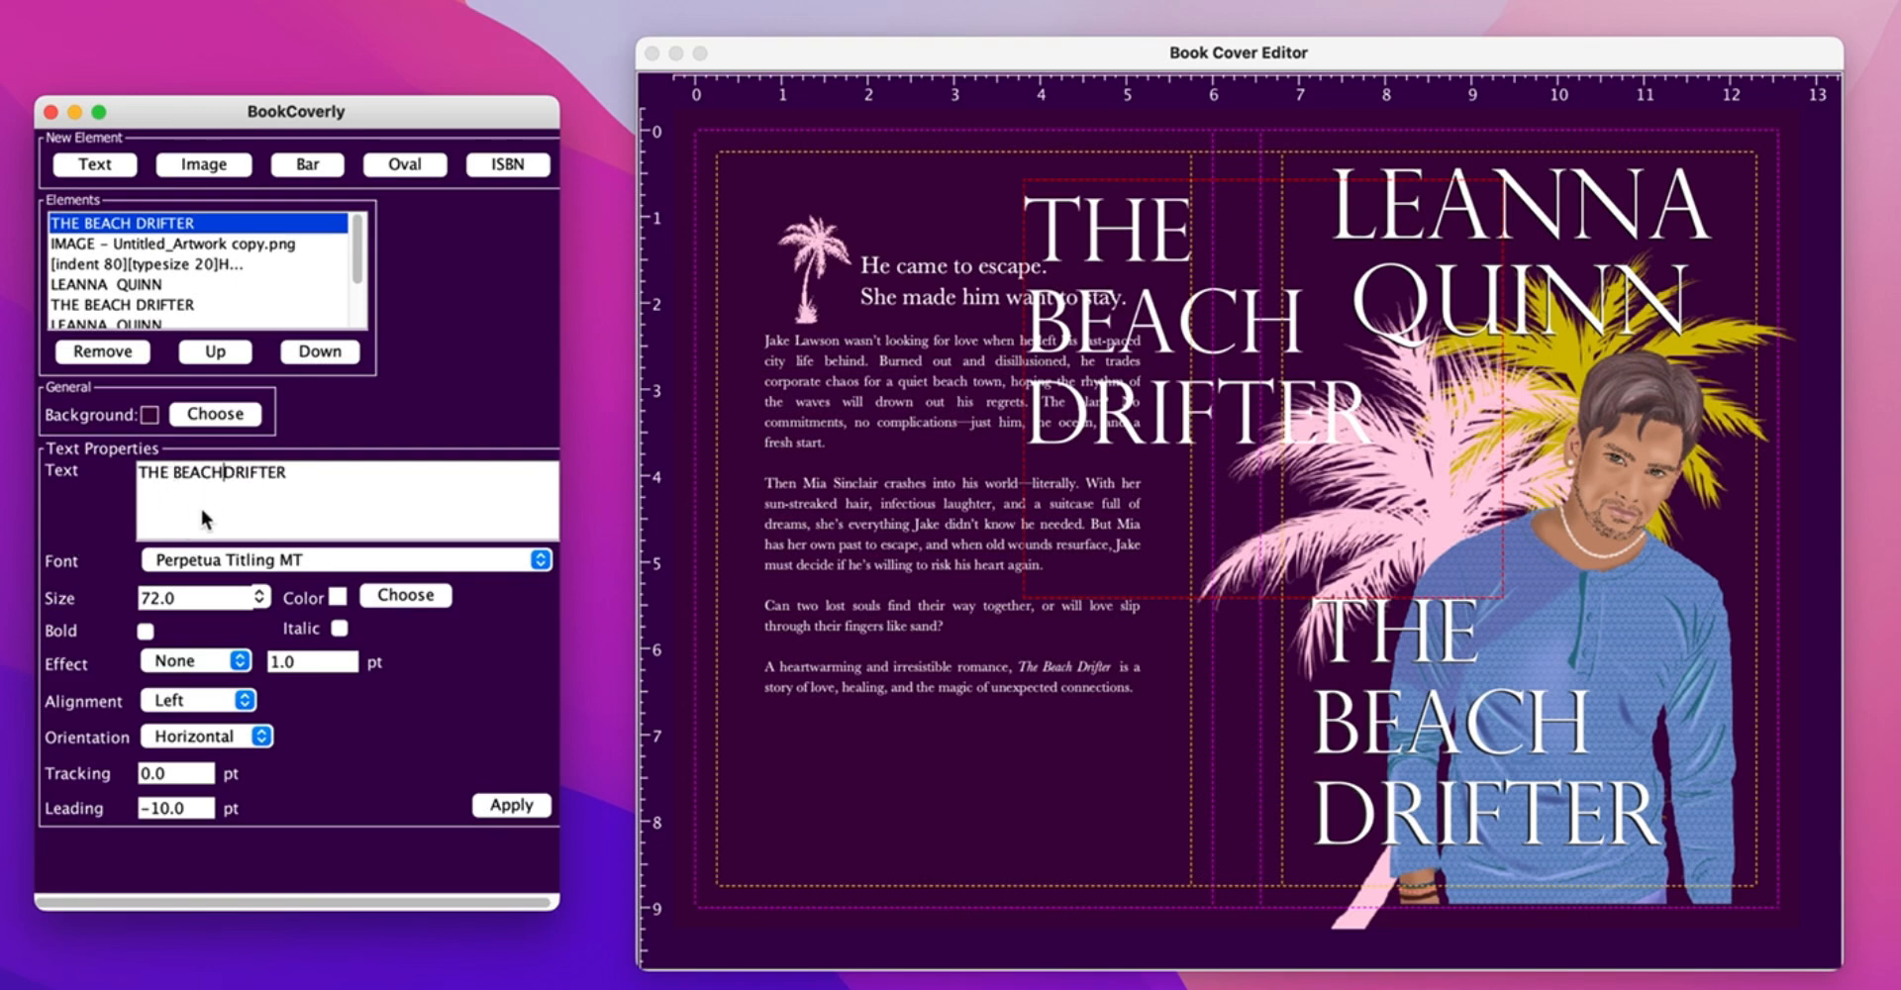
- Make the title copy 32 pt with vertical orientation and move it onto the spine
{"action": "double_click", "coordinate": [208, 598]}
{"action": "type", "text": "32"}
{"action": "left_click", "coordinate": [188, 735]}
{"action": "left_click", "coordinate": [186, 754]}
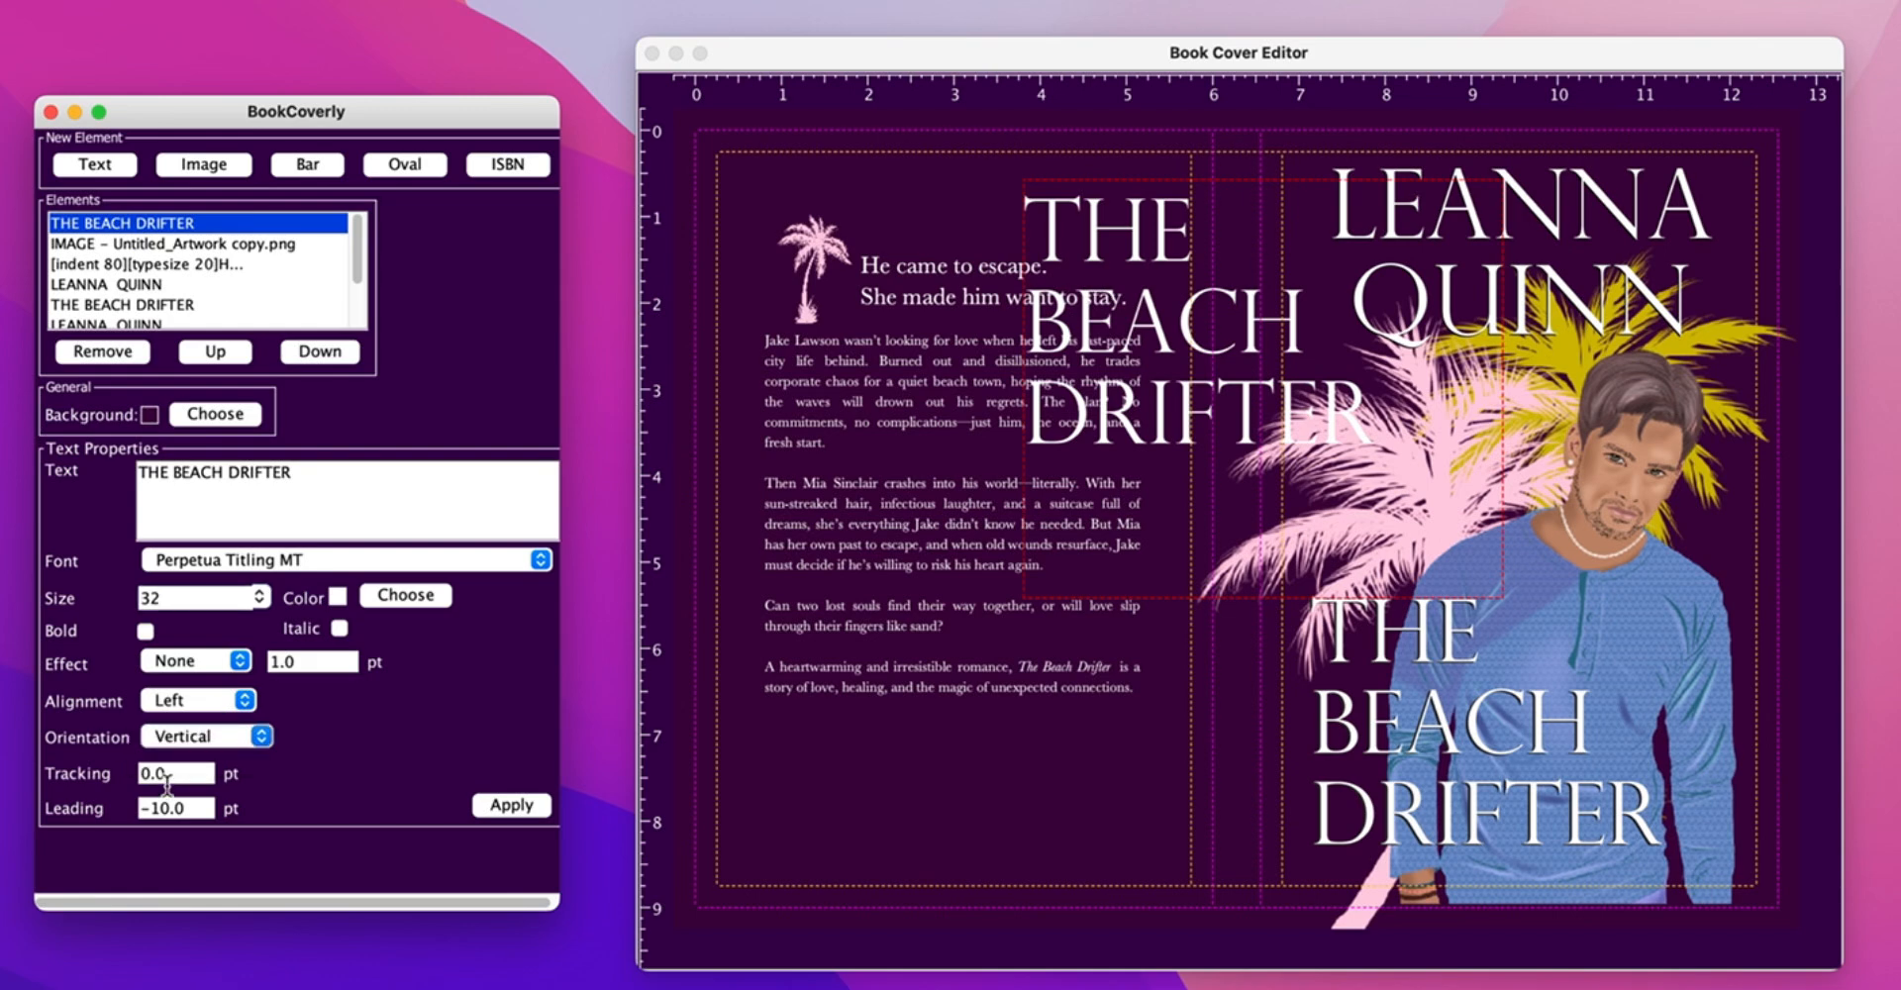
{"action": "left_click", "coordinate": [495, 809]}
{"action": "left_click", "coordinate": [1130, 566]}
{"action": "left_click_drag", "start_coordinate": [1131, 567], "coordinate": [1243, 504]}
- Reduce the spine title to 30 pt and shift it down the spine
{"action": "left_click", "coordinate": [1391, 509]}
{"action": "left_click", "coordinate": [1240, 479]}
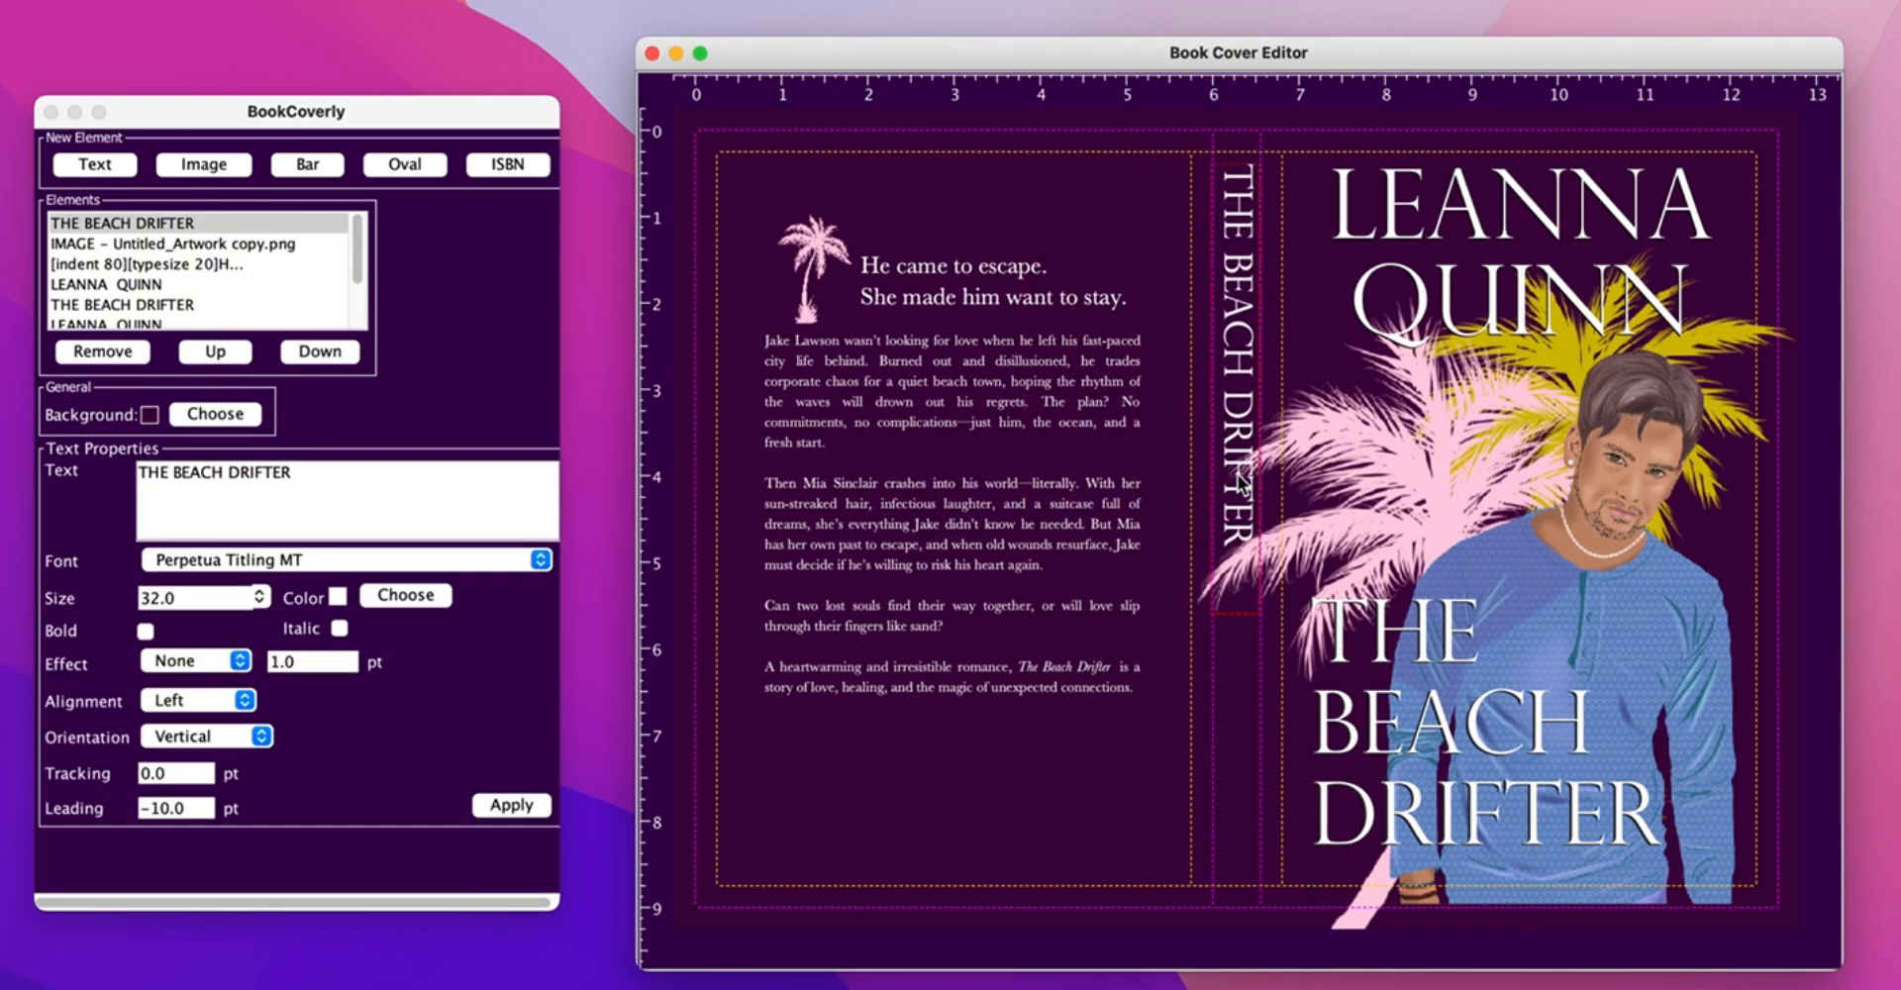
{"action": "left_click", "coordinate": [260, 598]}
{"action": "key", "text": "BackSpace"}
{"action": "key", "text": "BackSpace"}
{"action": "key", "text": "BackSpace"}
{"action": "key", "text": "BackSpace"}
{"action": "type", "text": "30"}
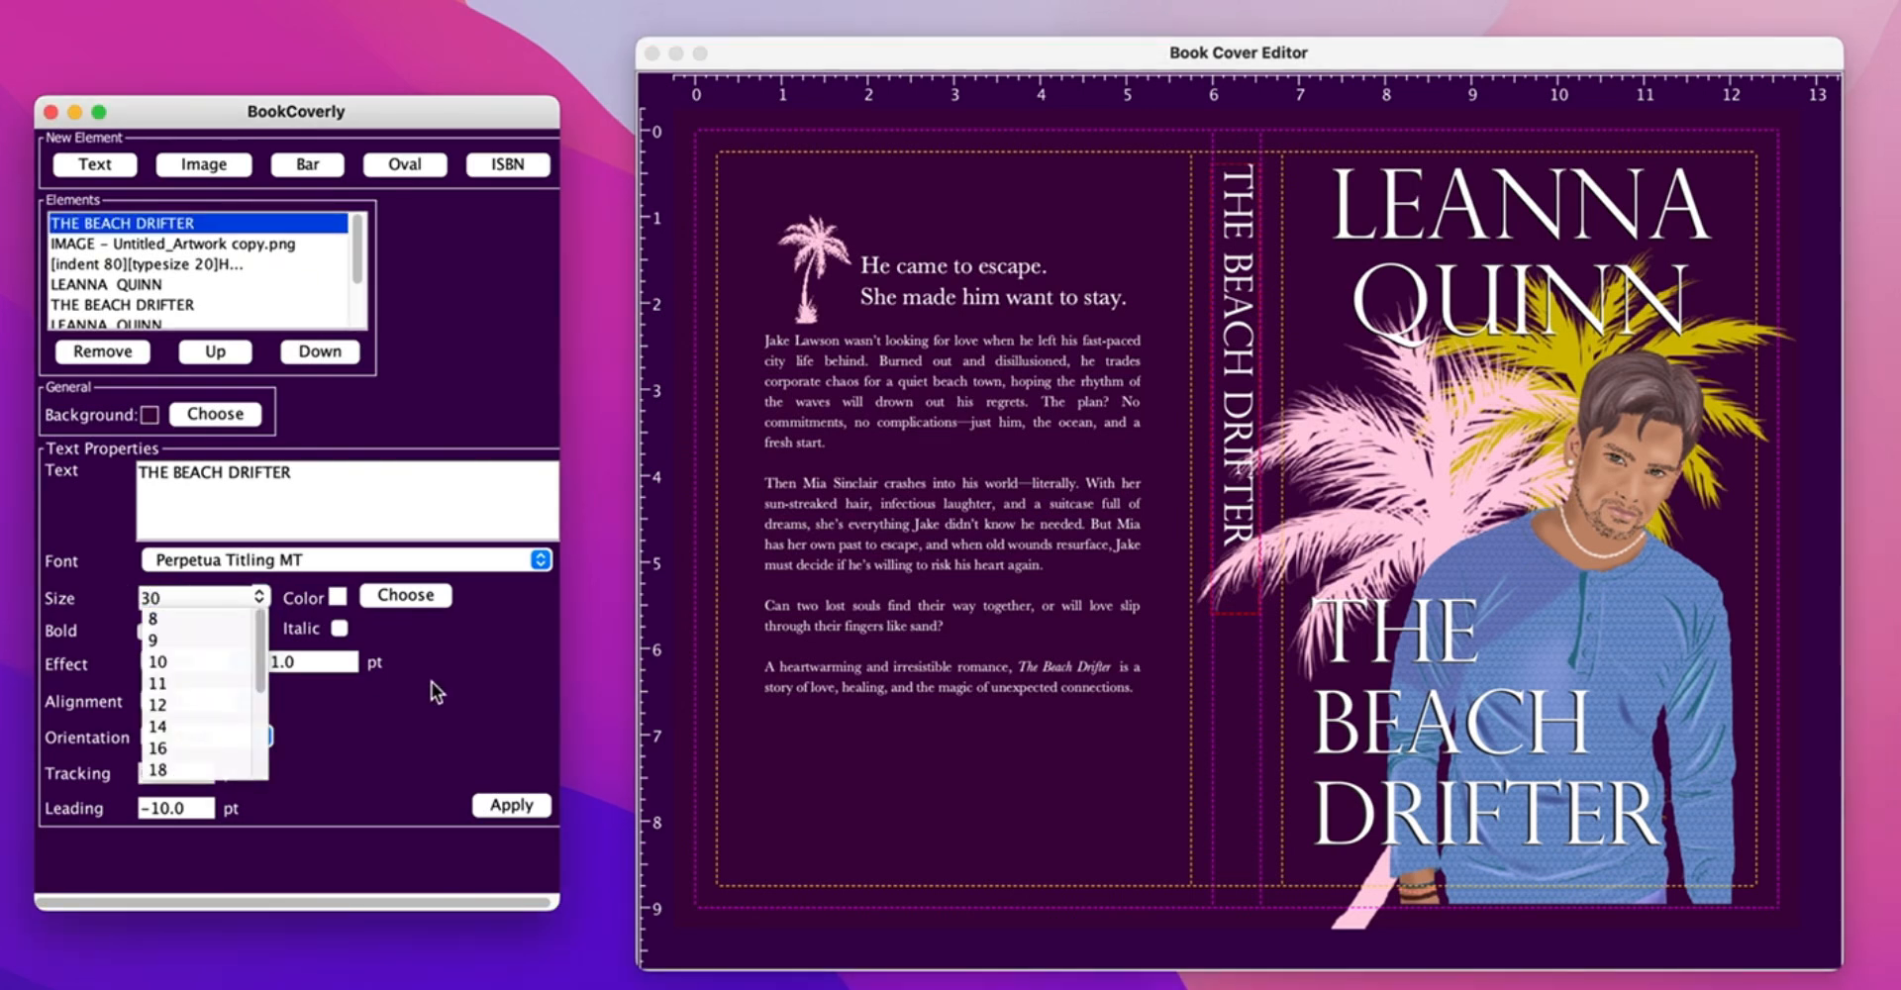
{"action": "left_click", "coordinate": [510, 806]}
{"action": "left_click_drag", "start_coordinate": [1244, 315], "coordinate": [1238, 658]}
- Duplicate the spine title, change it to QUINN, and move it to the spine's bottom
{"action": "key", "text": "super+v"}
{"action": "left_click", "coordinate": [149, 472]}
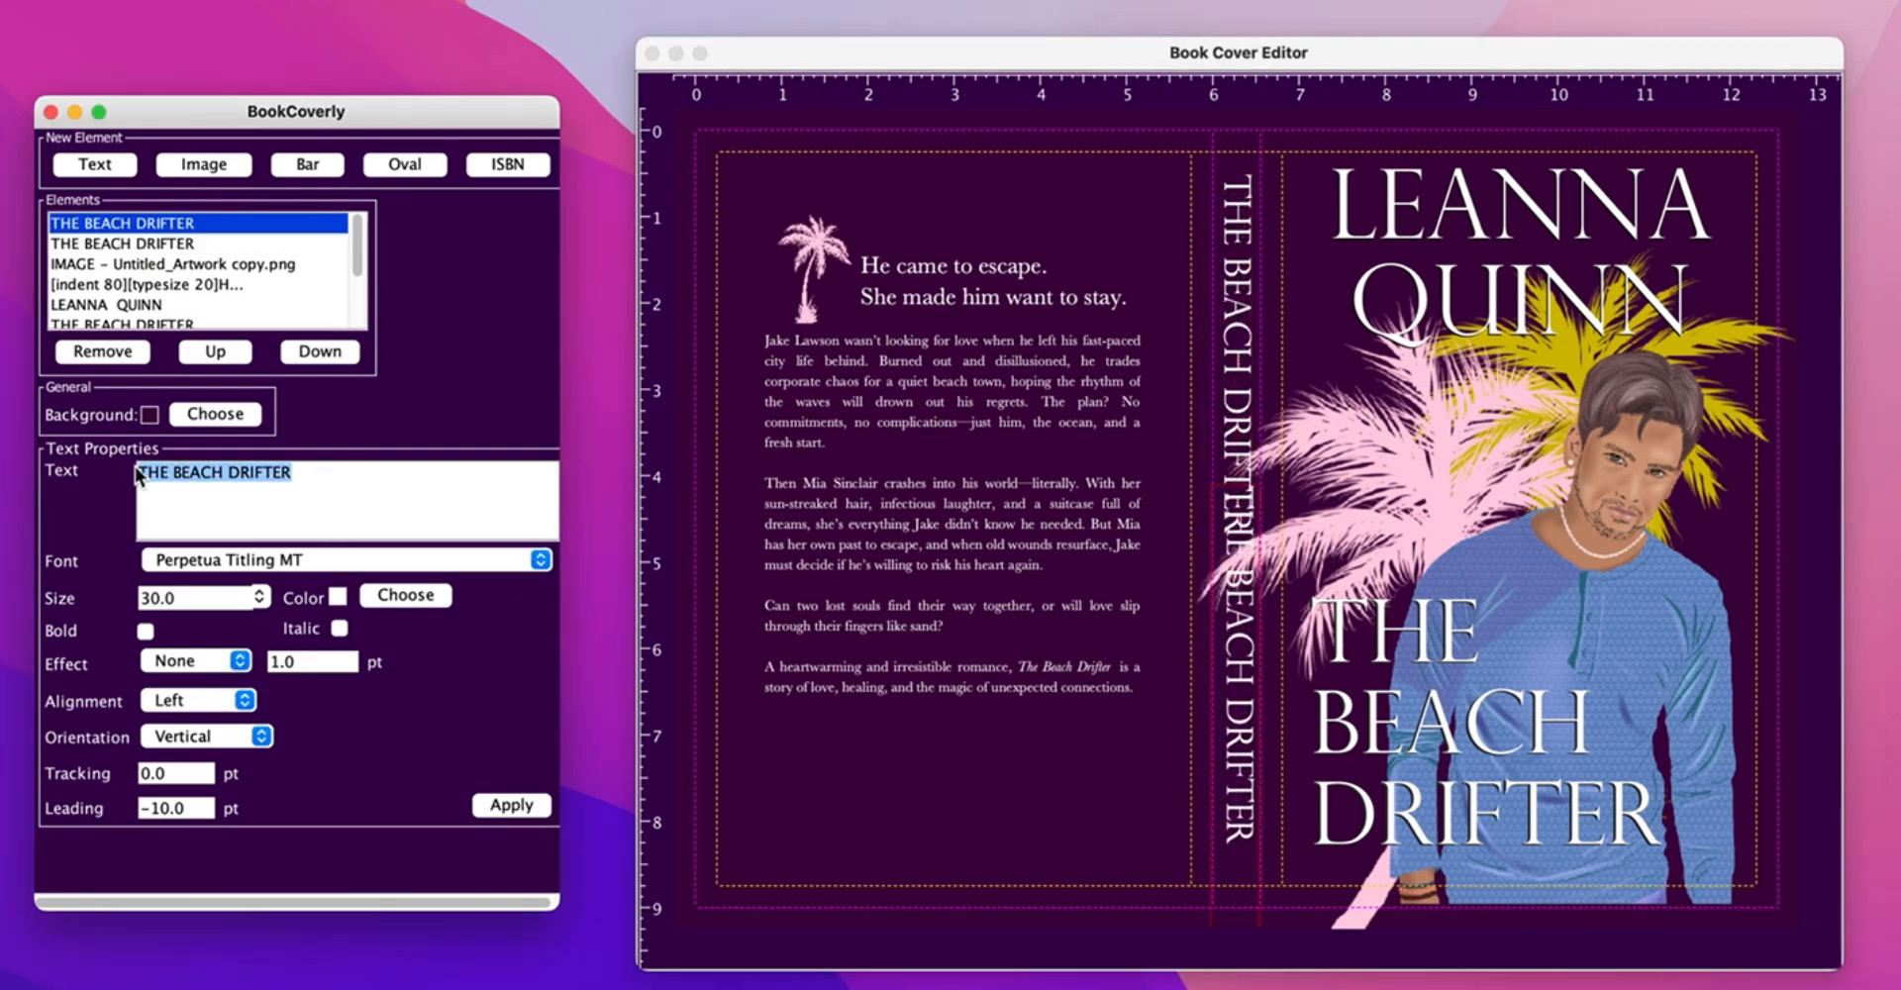
{"action": "type", "text": "QUINN"}
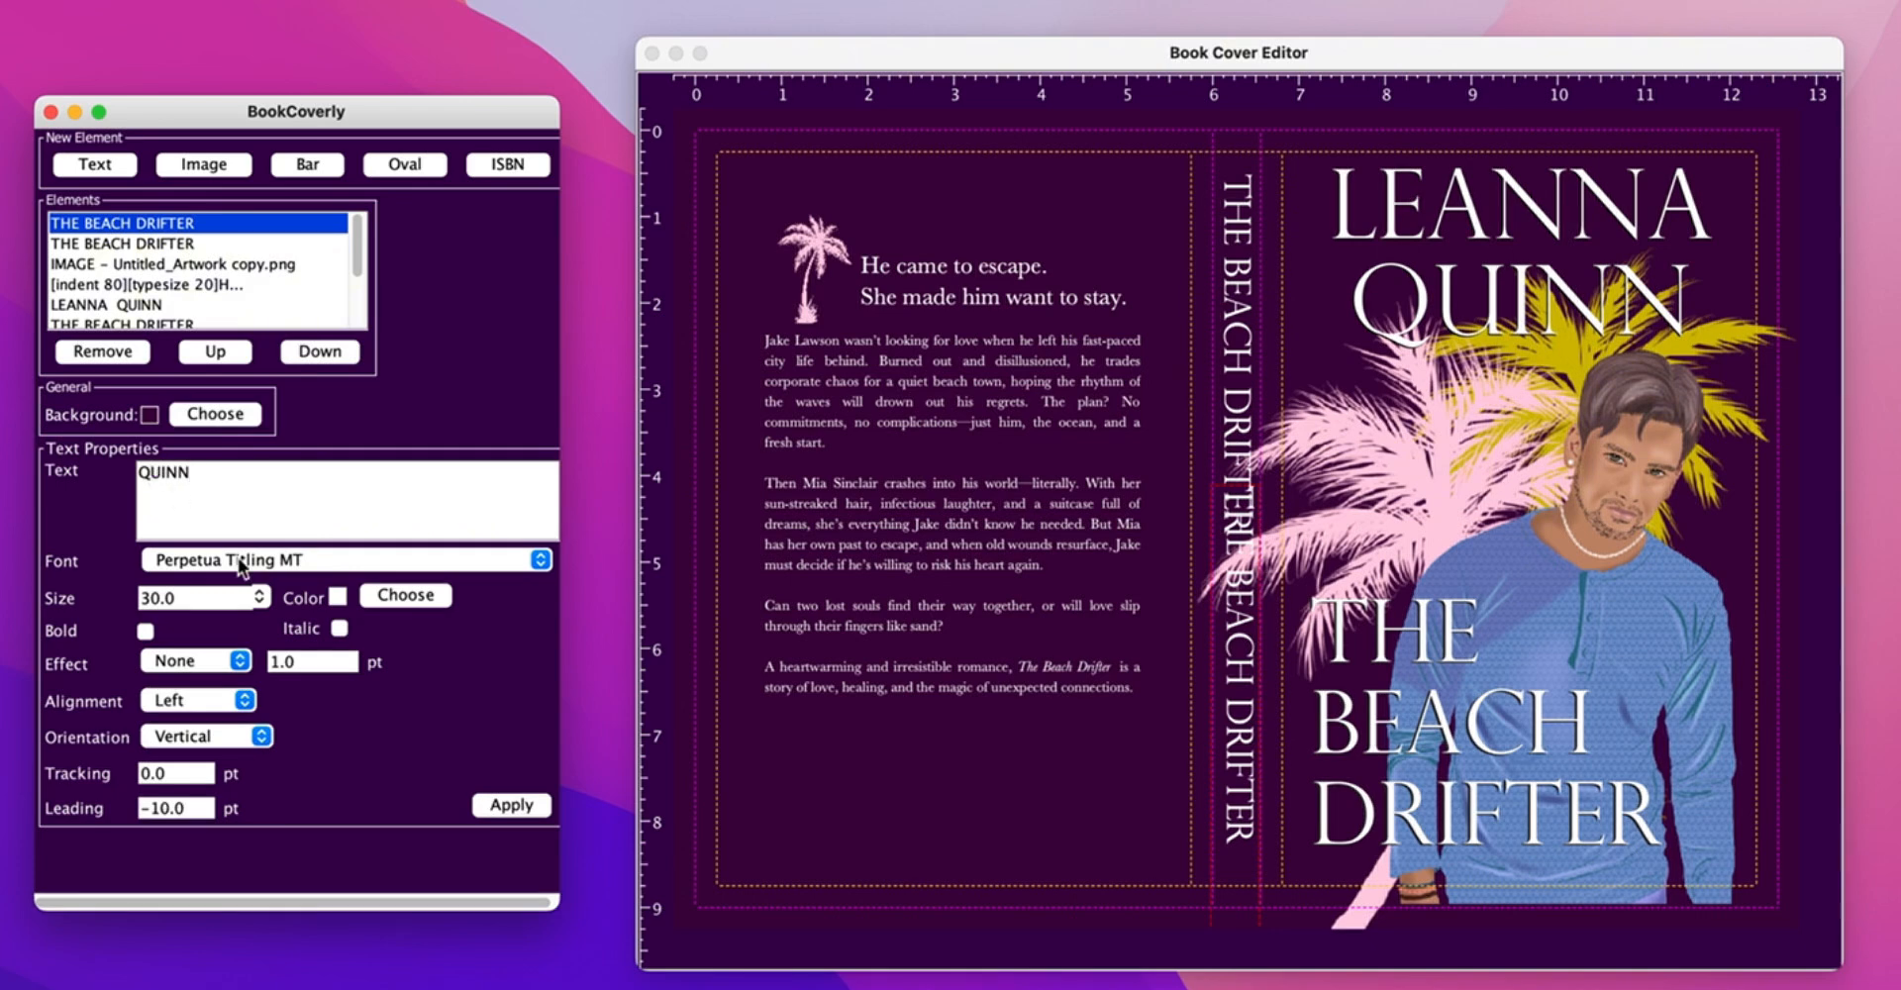
{"action": "left_click", "coordinate": [509, 806]}
{"action": "left_click_drag", "start_coordinate": [1240, 533], "coordinate": [1238, 767]}
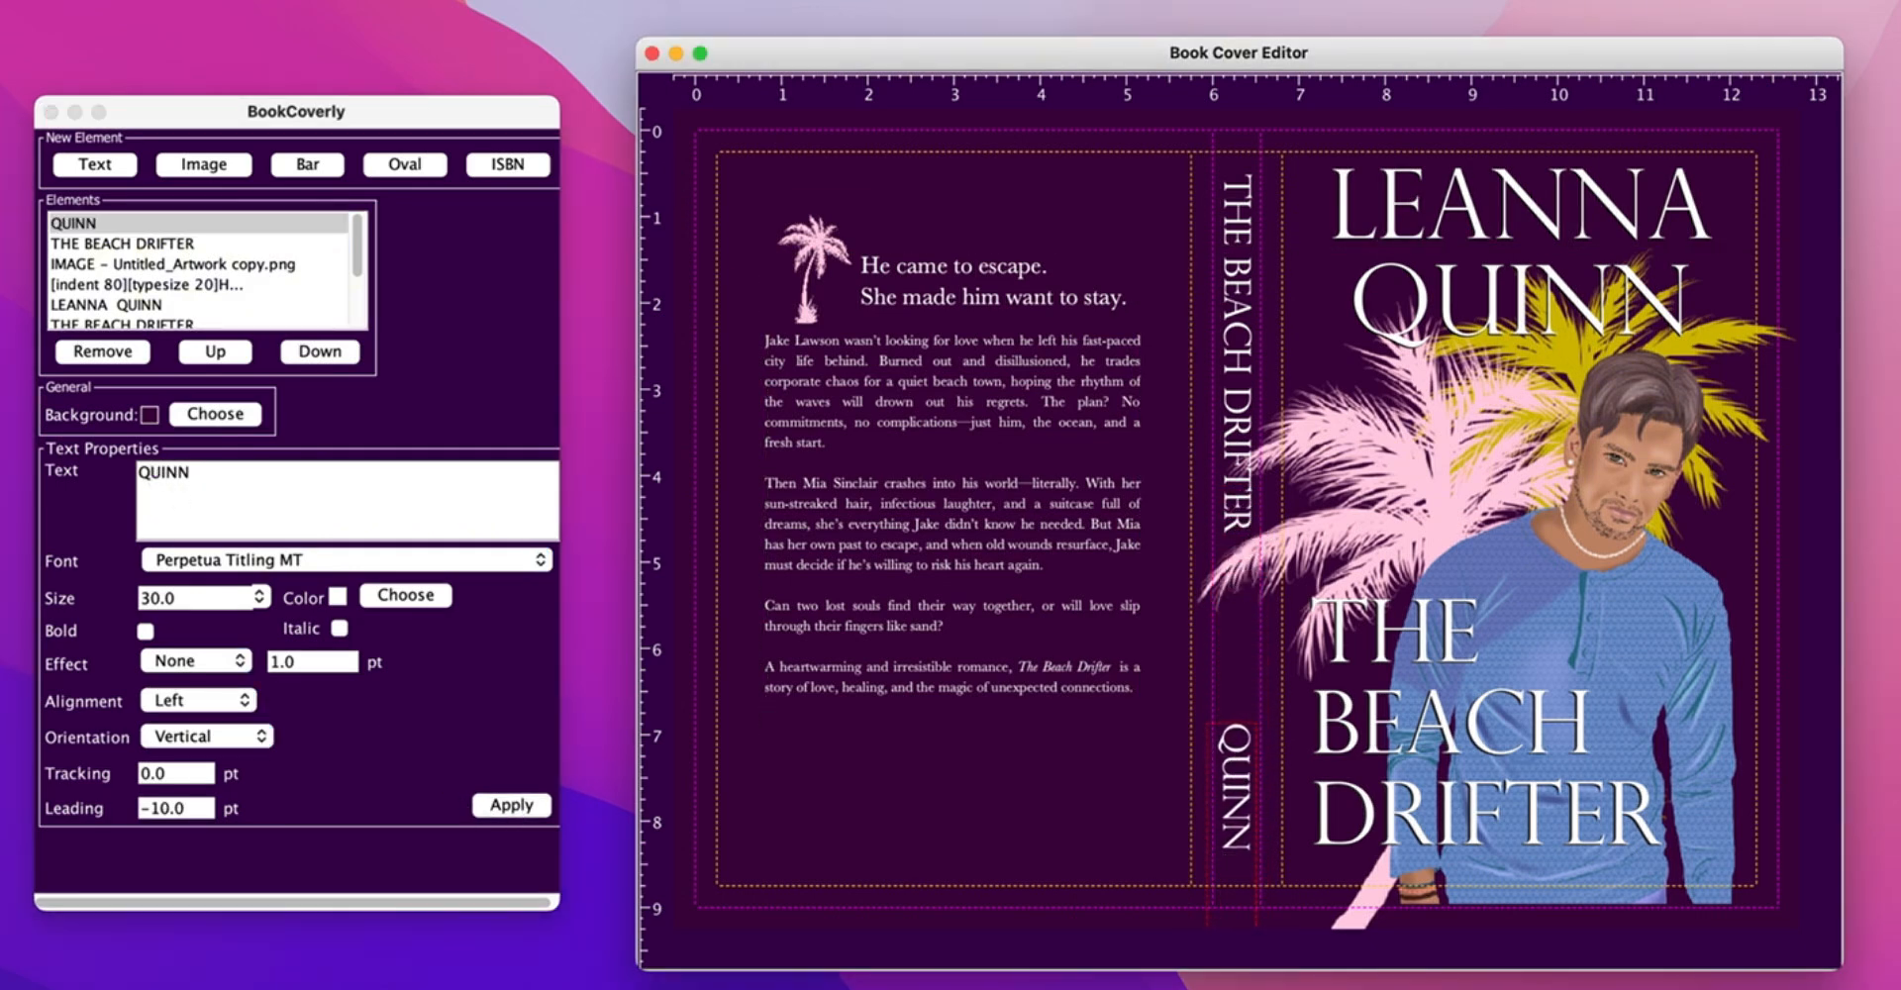
- Add an ISBN barcode with the ISBN and price 51295 at the back cover's lower right
{"action": "left_click", "coordinate": [519, 168]}
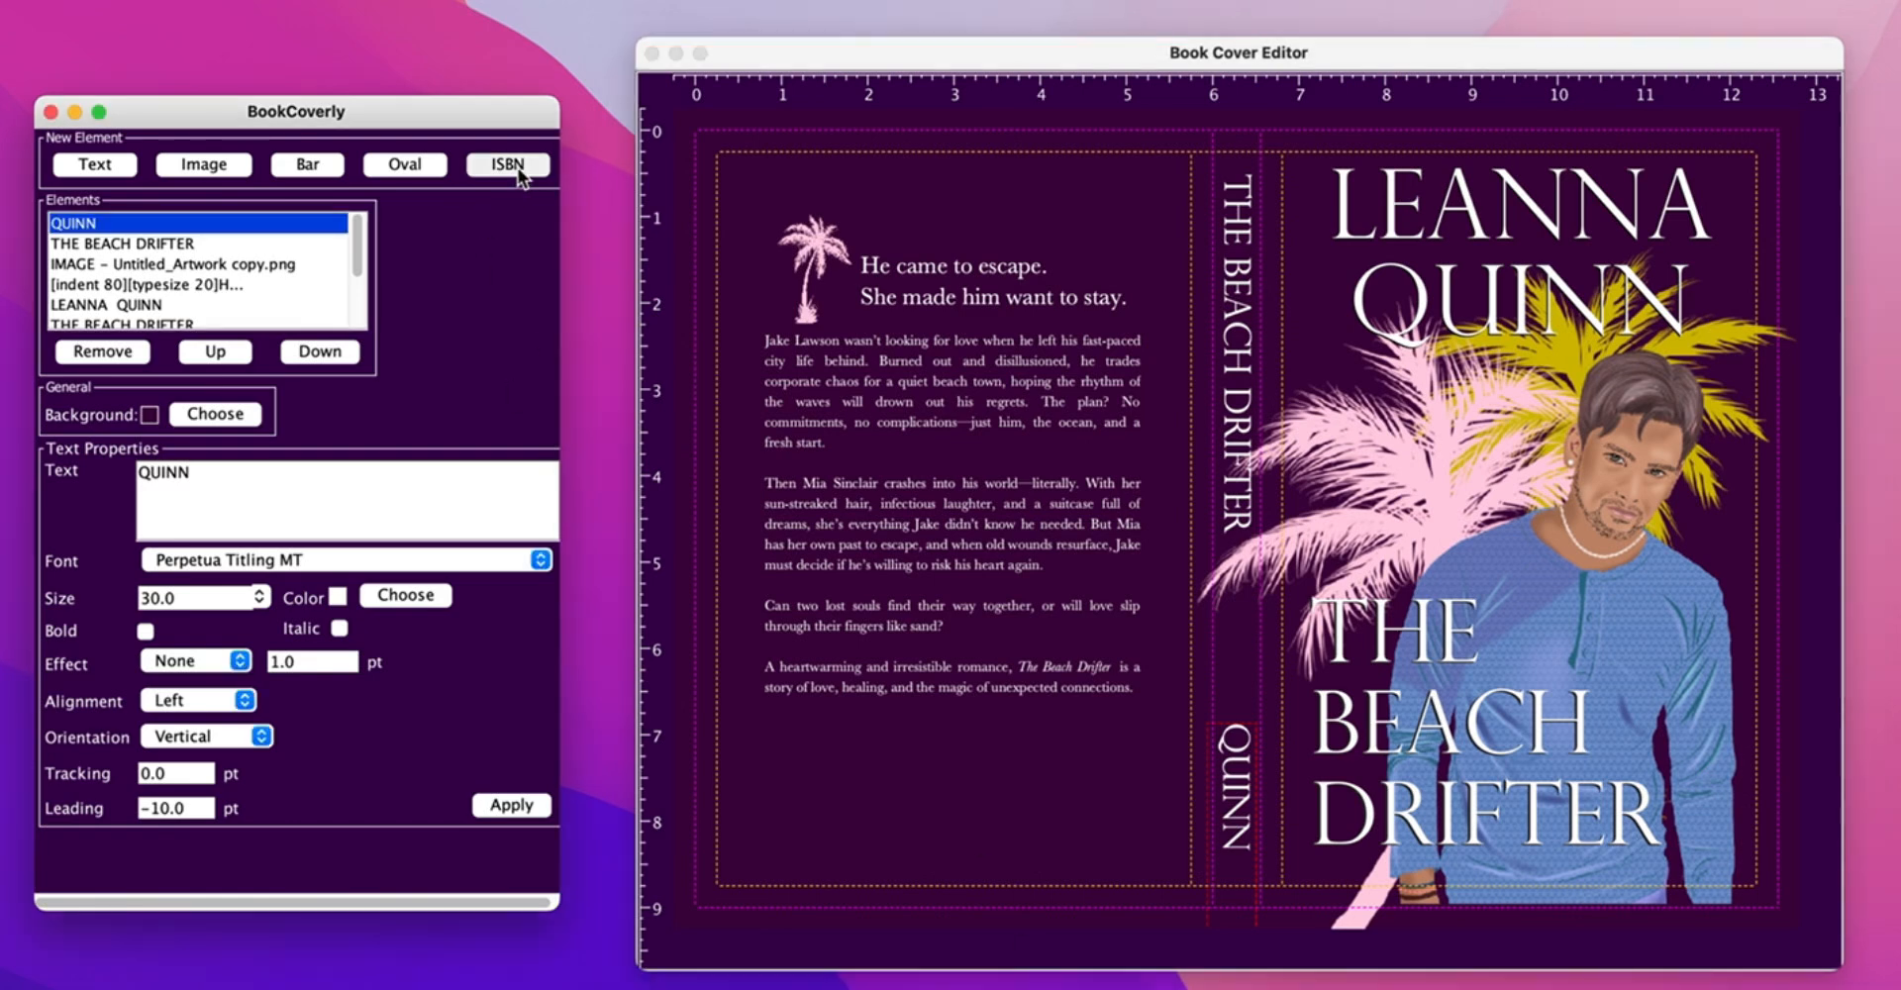
{"action": "left_click", "coordinate": [518, 168]}
{"action": "left_click_drag", "start_coordinate": [785, 188], "coordinate": [1093, 810]}
{"action": "left_click", "coordinate": [283, 485]}
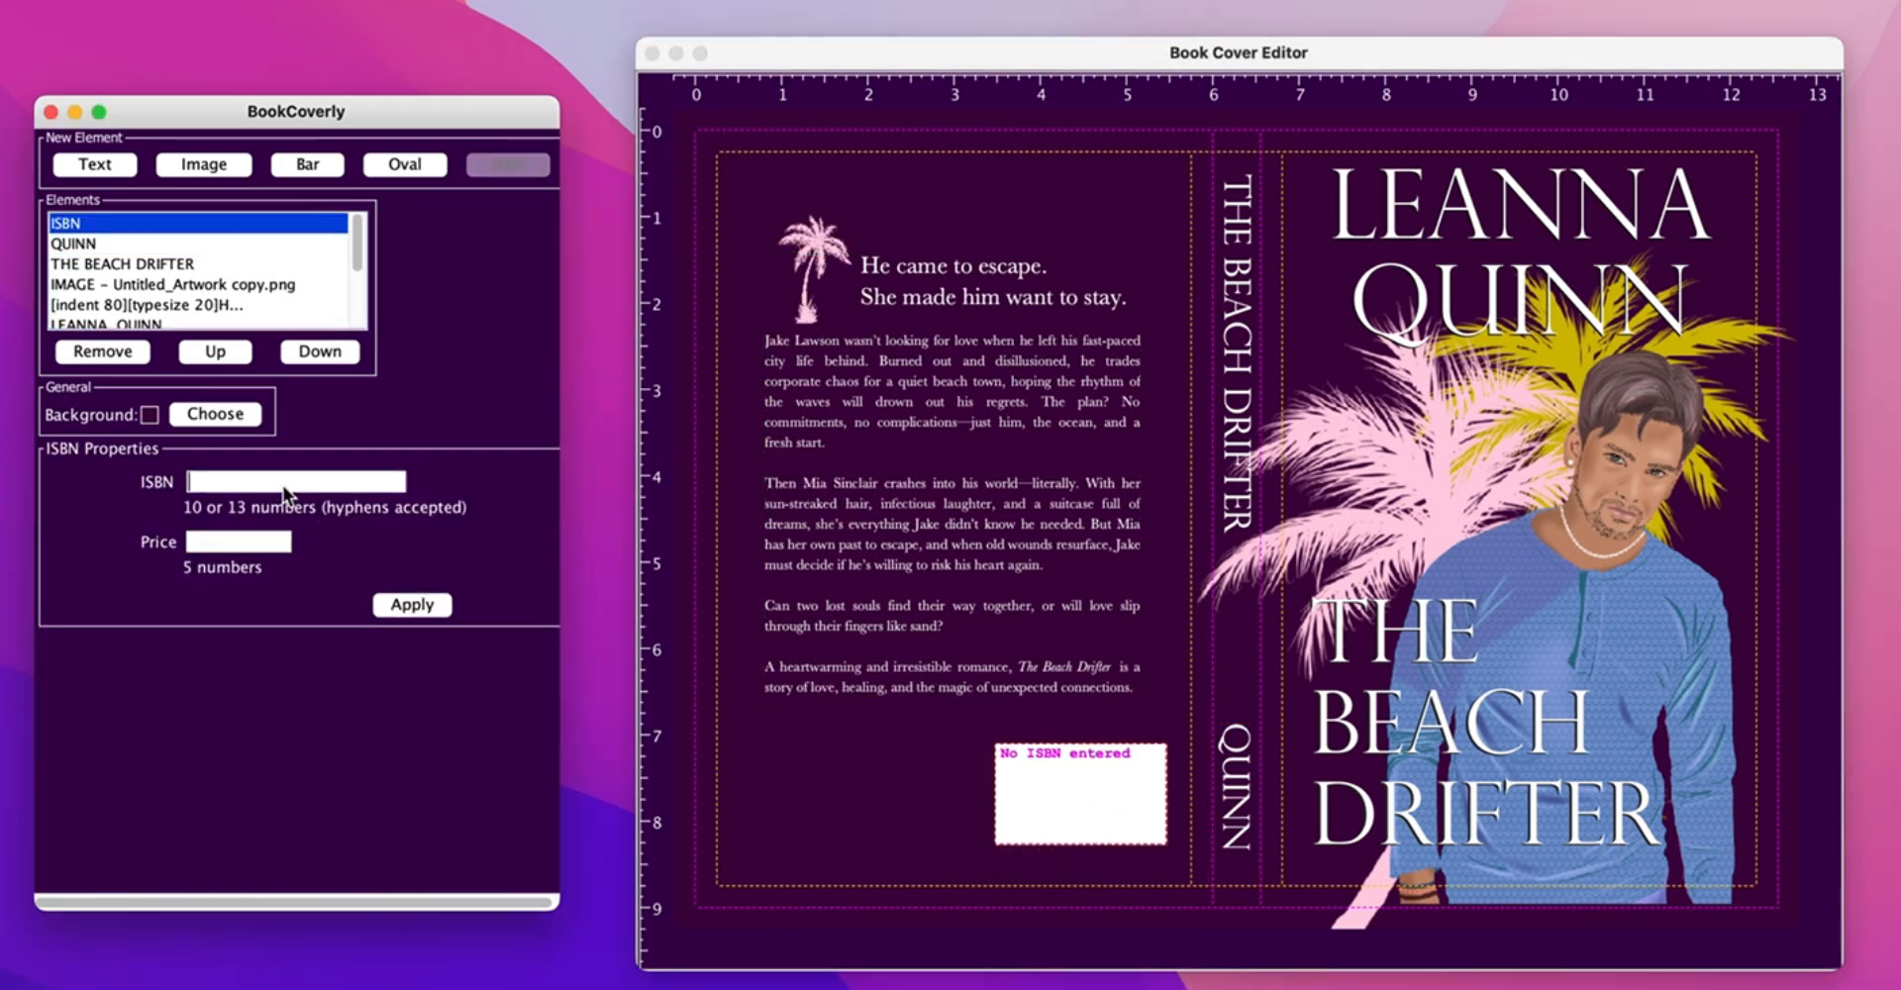
{"action": "type", "text": "97812"}
{"action": "type", "text": "5129"}
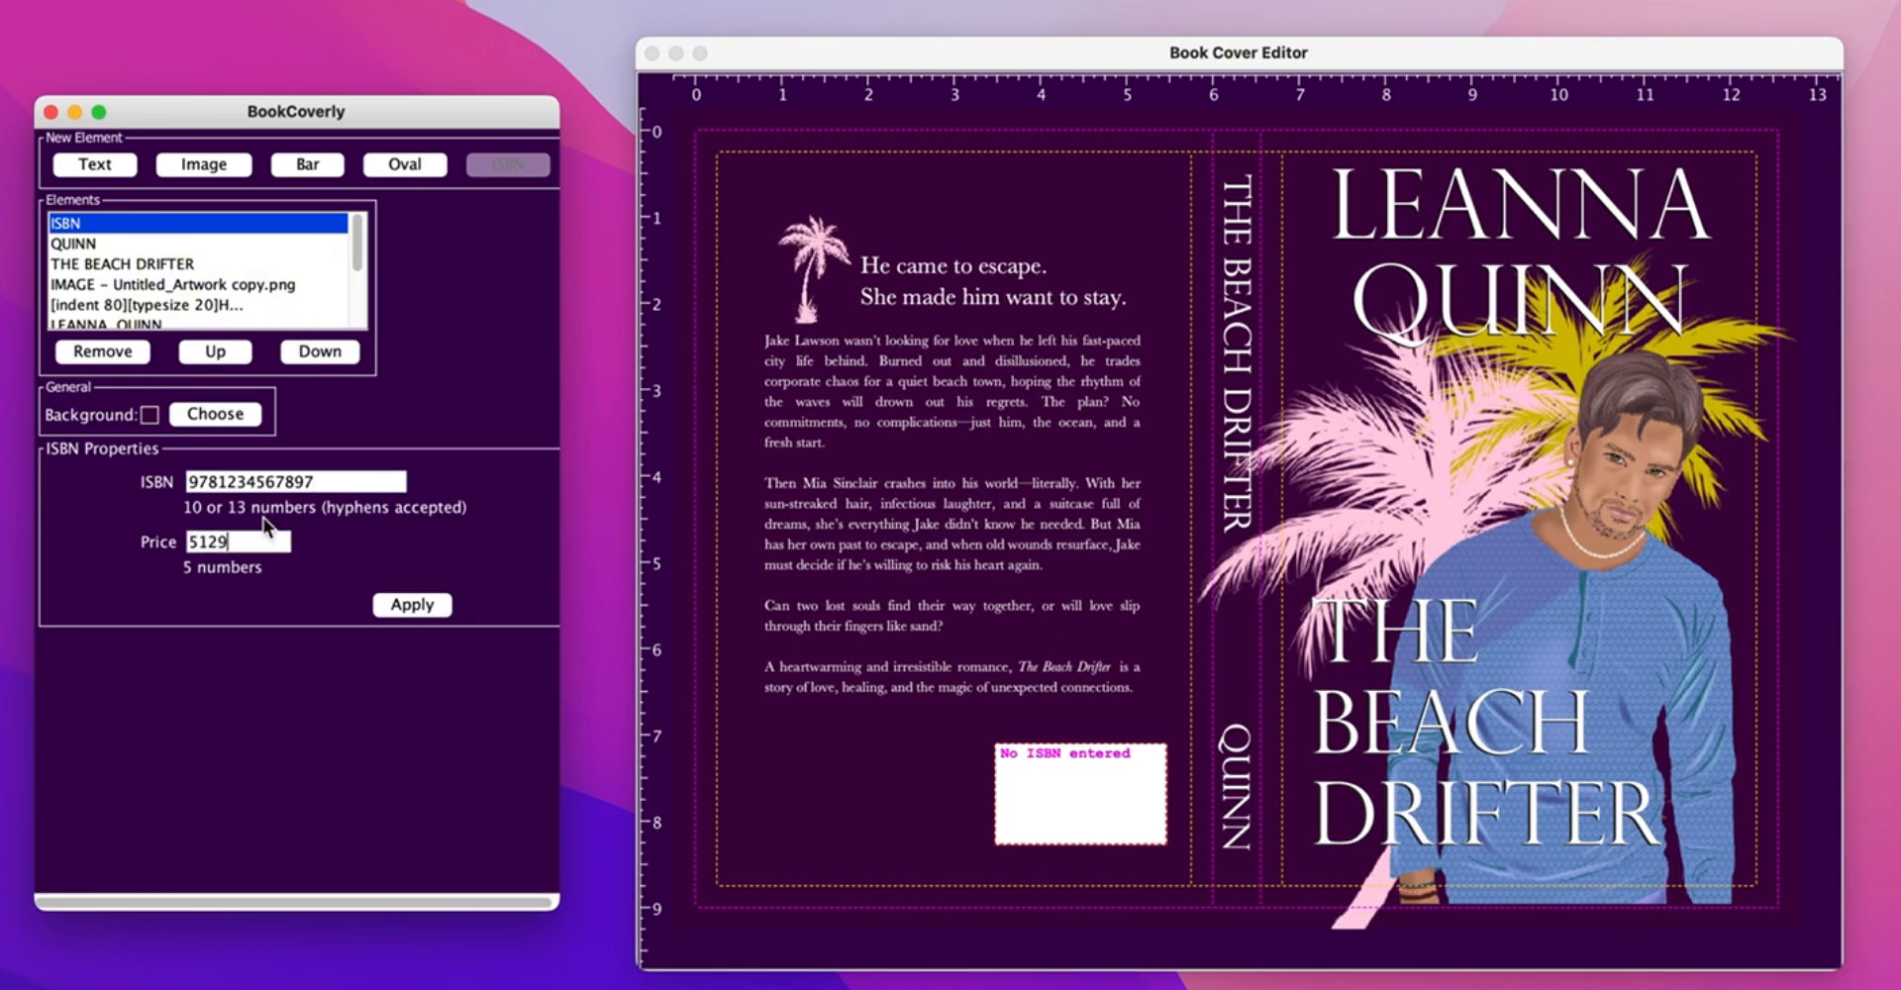
{"action": "type", "text": "5"}
{"action": "left_click", "coordinate": [412, 604]}
{"action": "left_click", "coordinate": [1050, 740]}
{"action": "left_click_drag", "start_coordinate": [1026, 766], "coordinate": [1023, 770]}
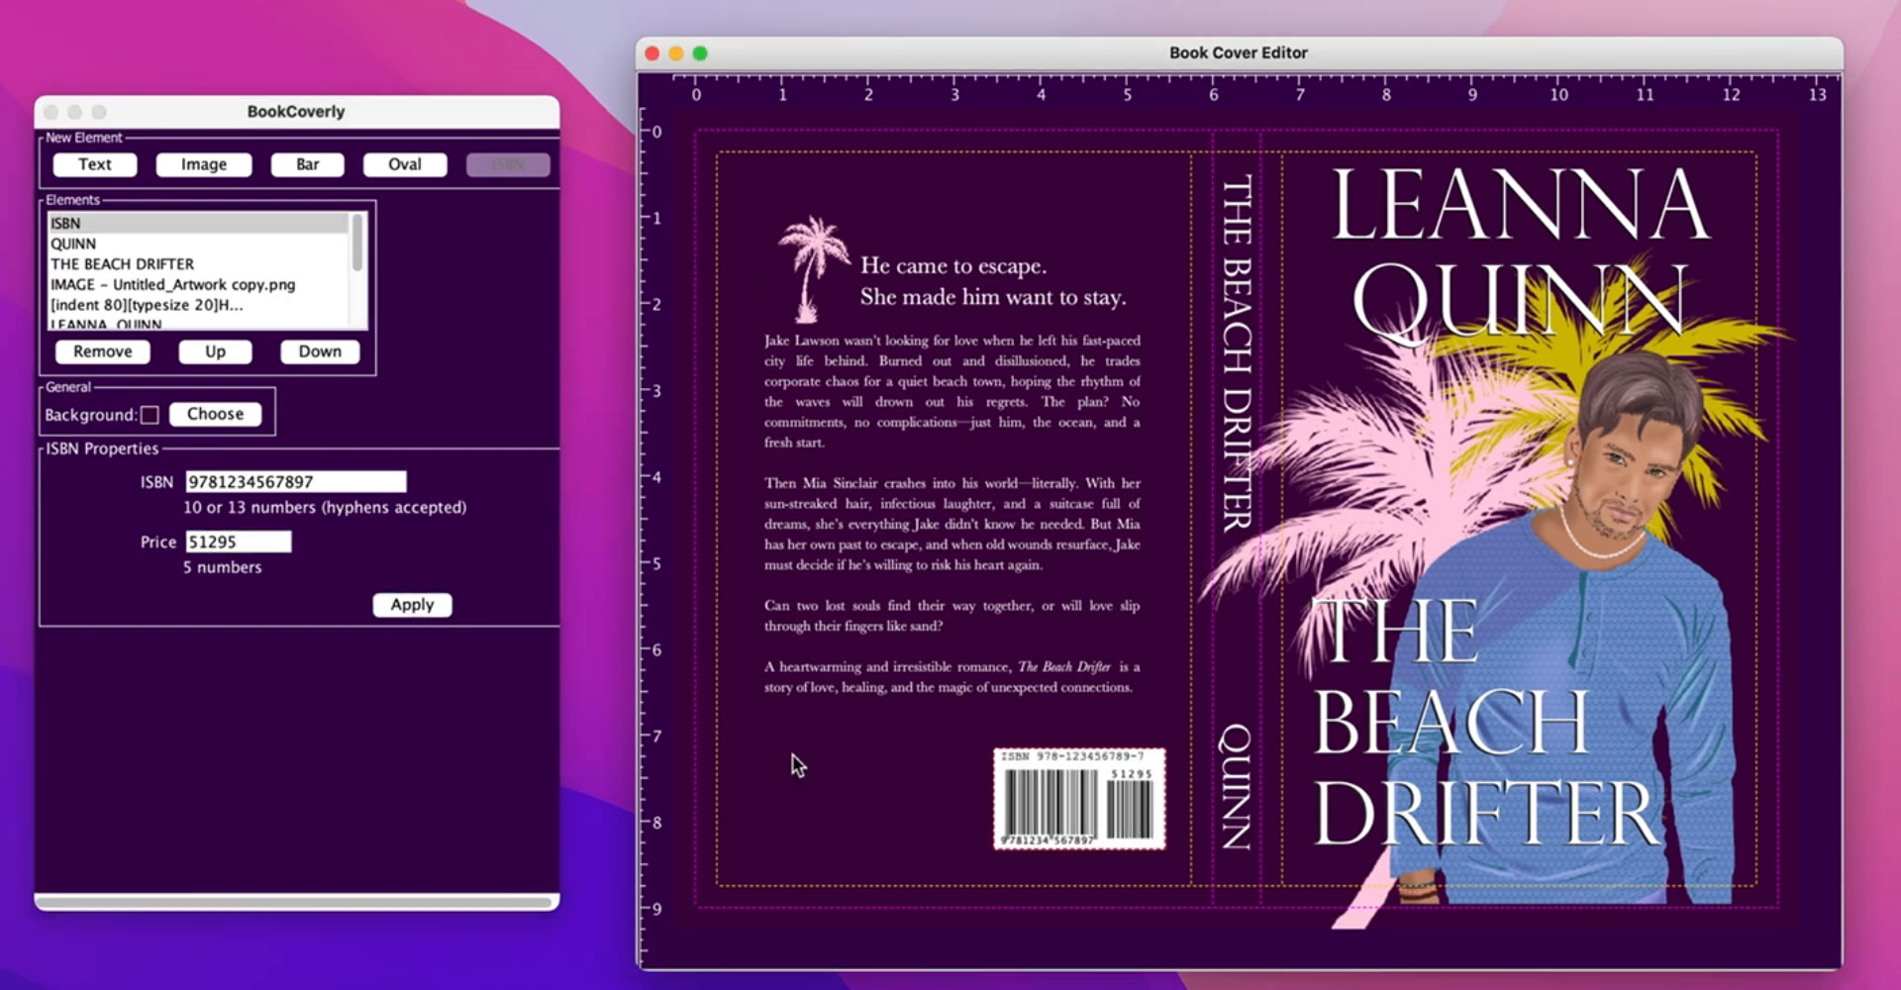
- Add Untitled_Artwork copy.png from BC TUTORIAL and enlarge it, aspect-locked, over the front cover
{"action": "left_click", "coordinate": [206, 164]}
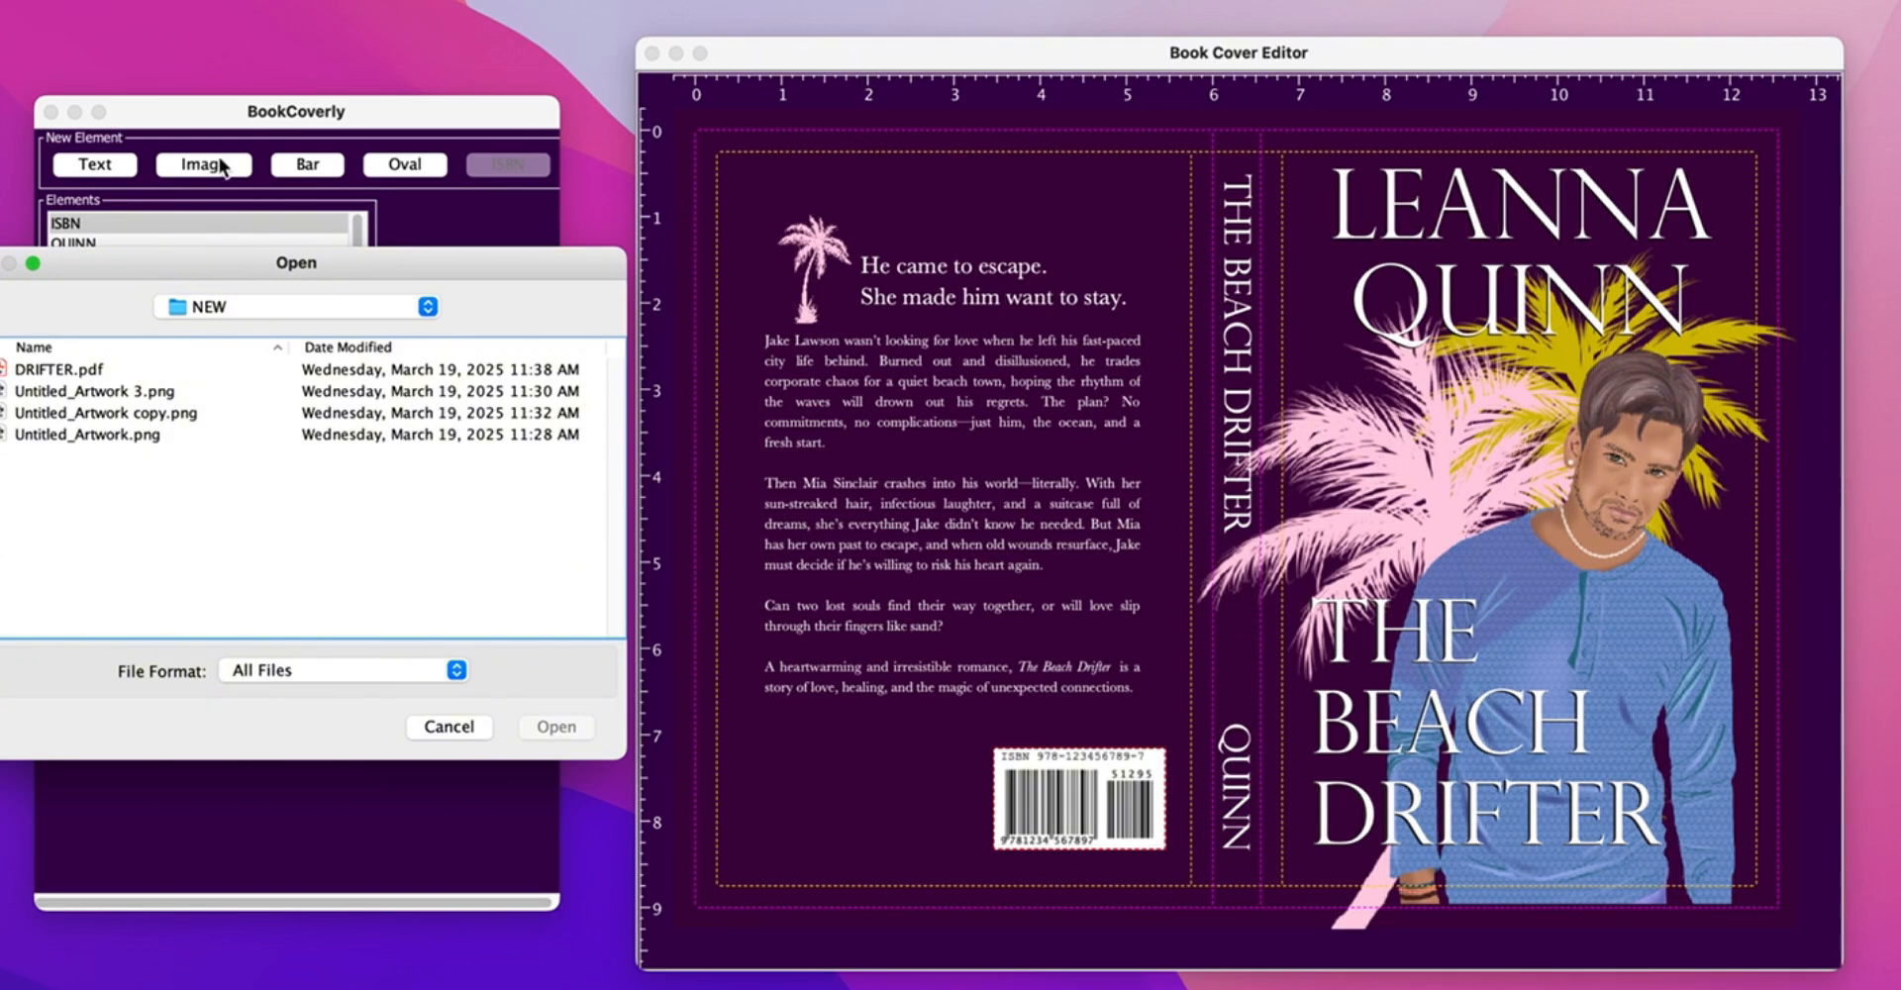
{"action": "left_click", "coordinate": [427, 306]}
{"action": "left_click", "coordinate": [435, 318]}
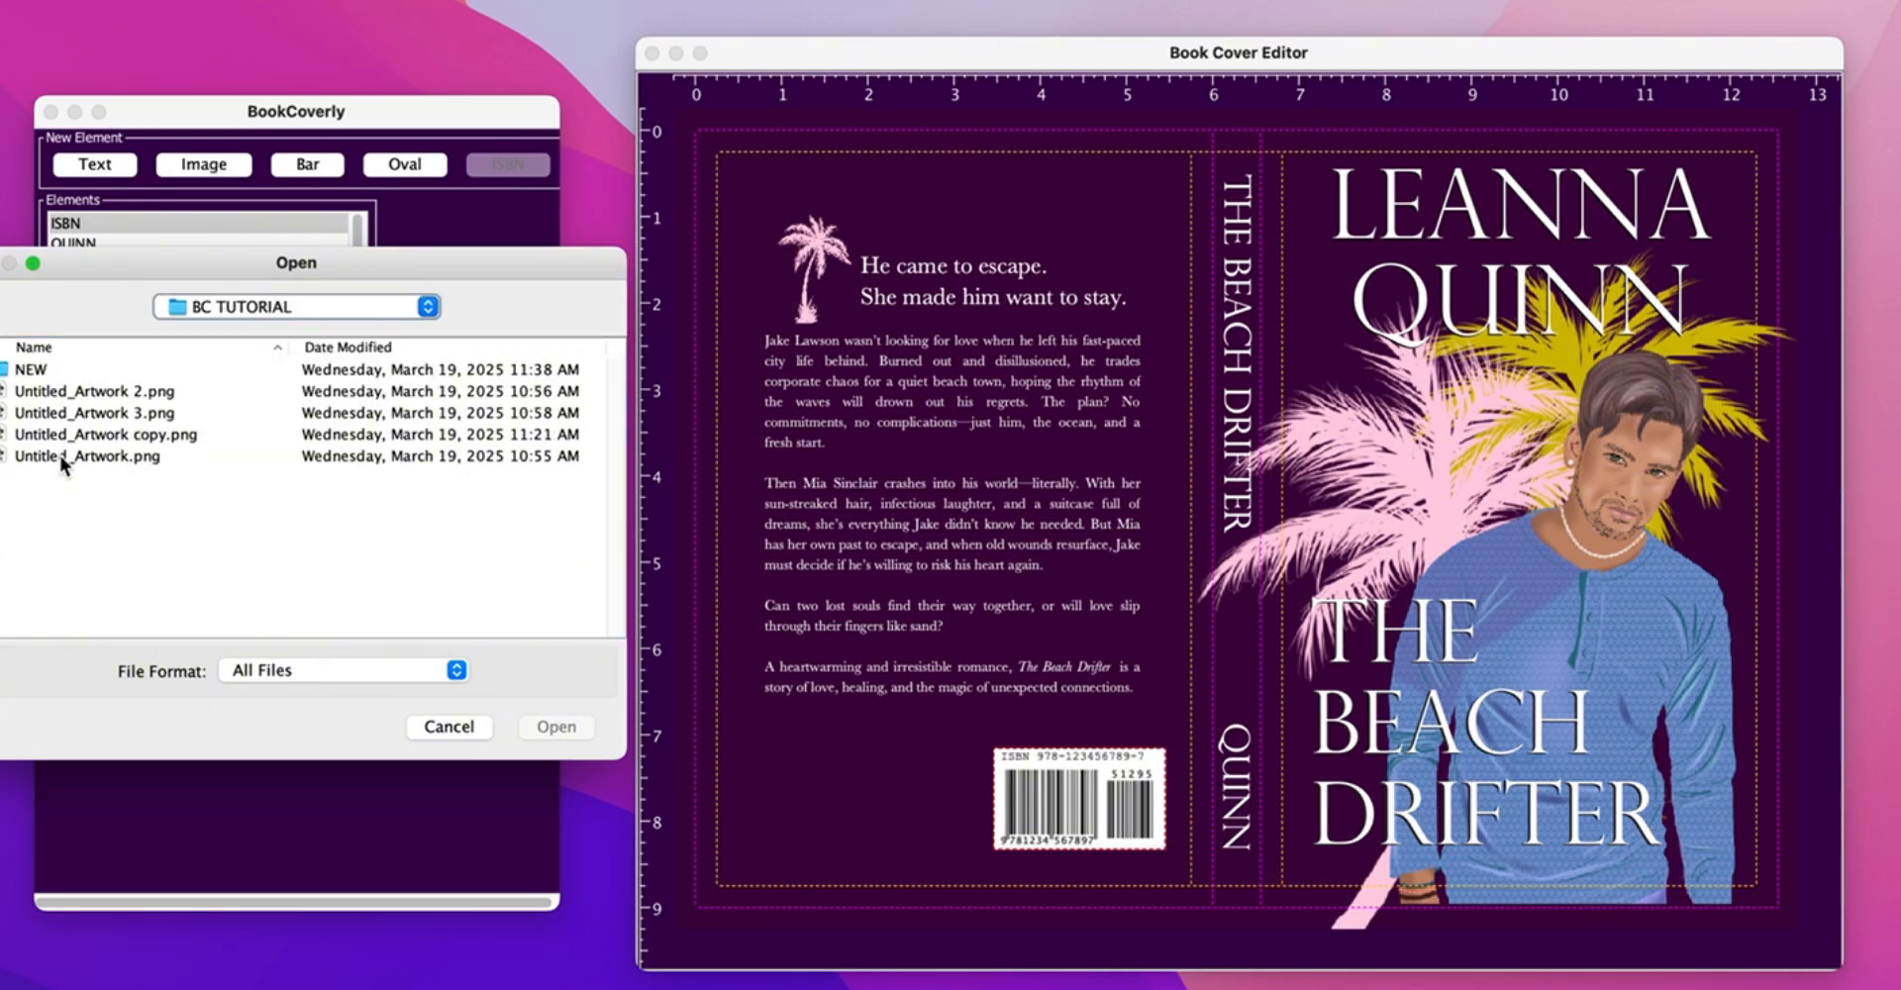
{"action": "double_click", "coordinate": [63, 436]}
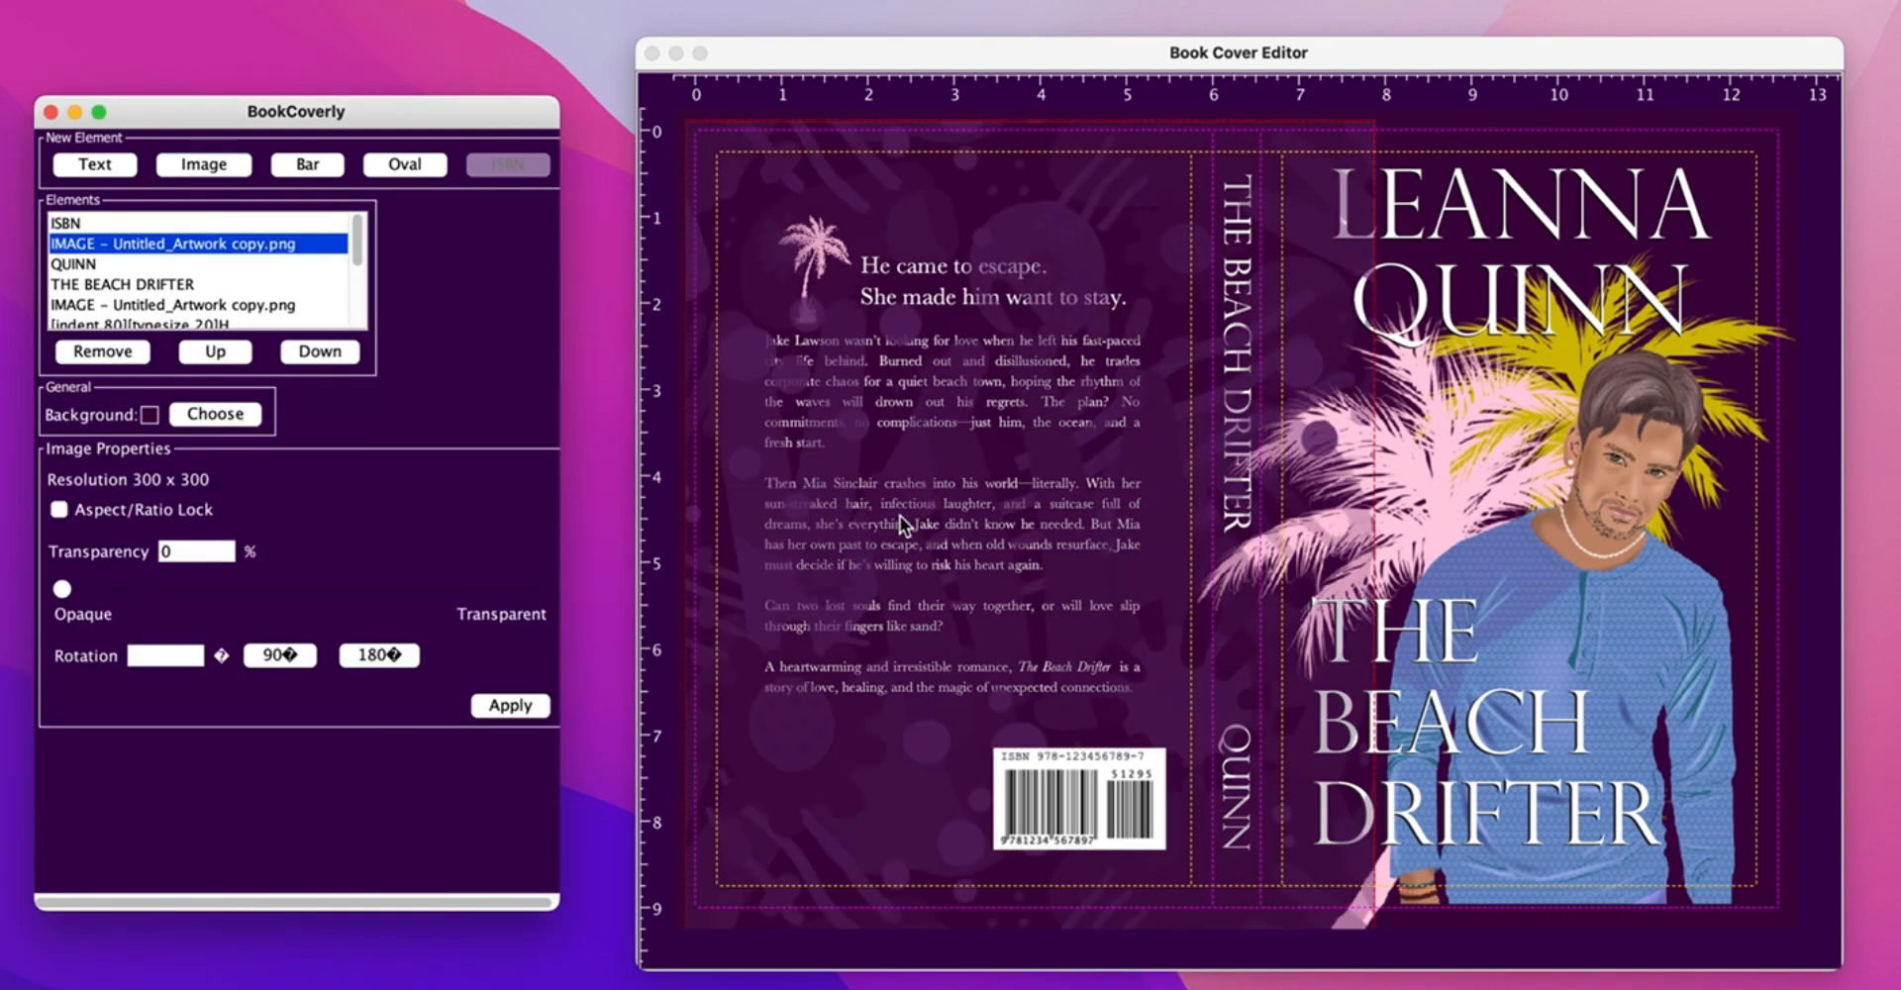
{"action": "left_click_drag", "start_coordinate": [812, 765], "coordinate": [814, 726]}
{"action": "left_click", "coordinate": [60, 510]}
{"action": "left_click_drag", "start_coordinate": [1156, 327], "coordinate": [1478, 293]}
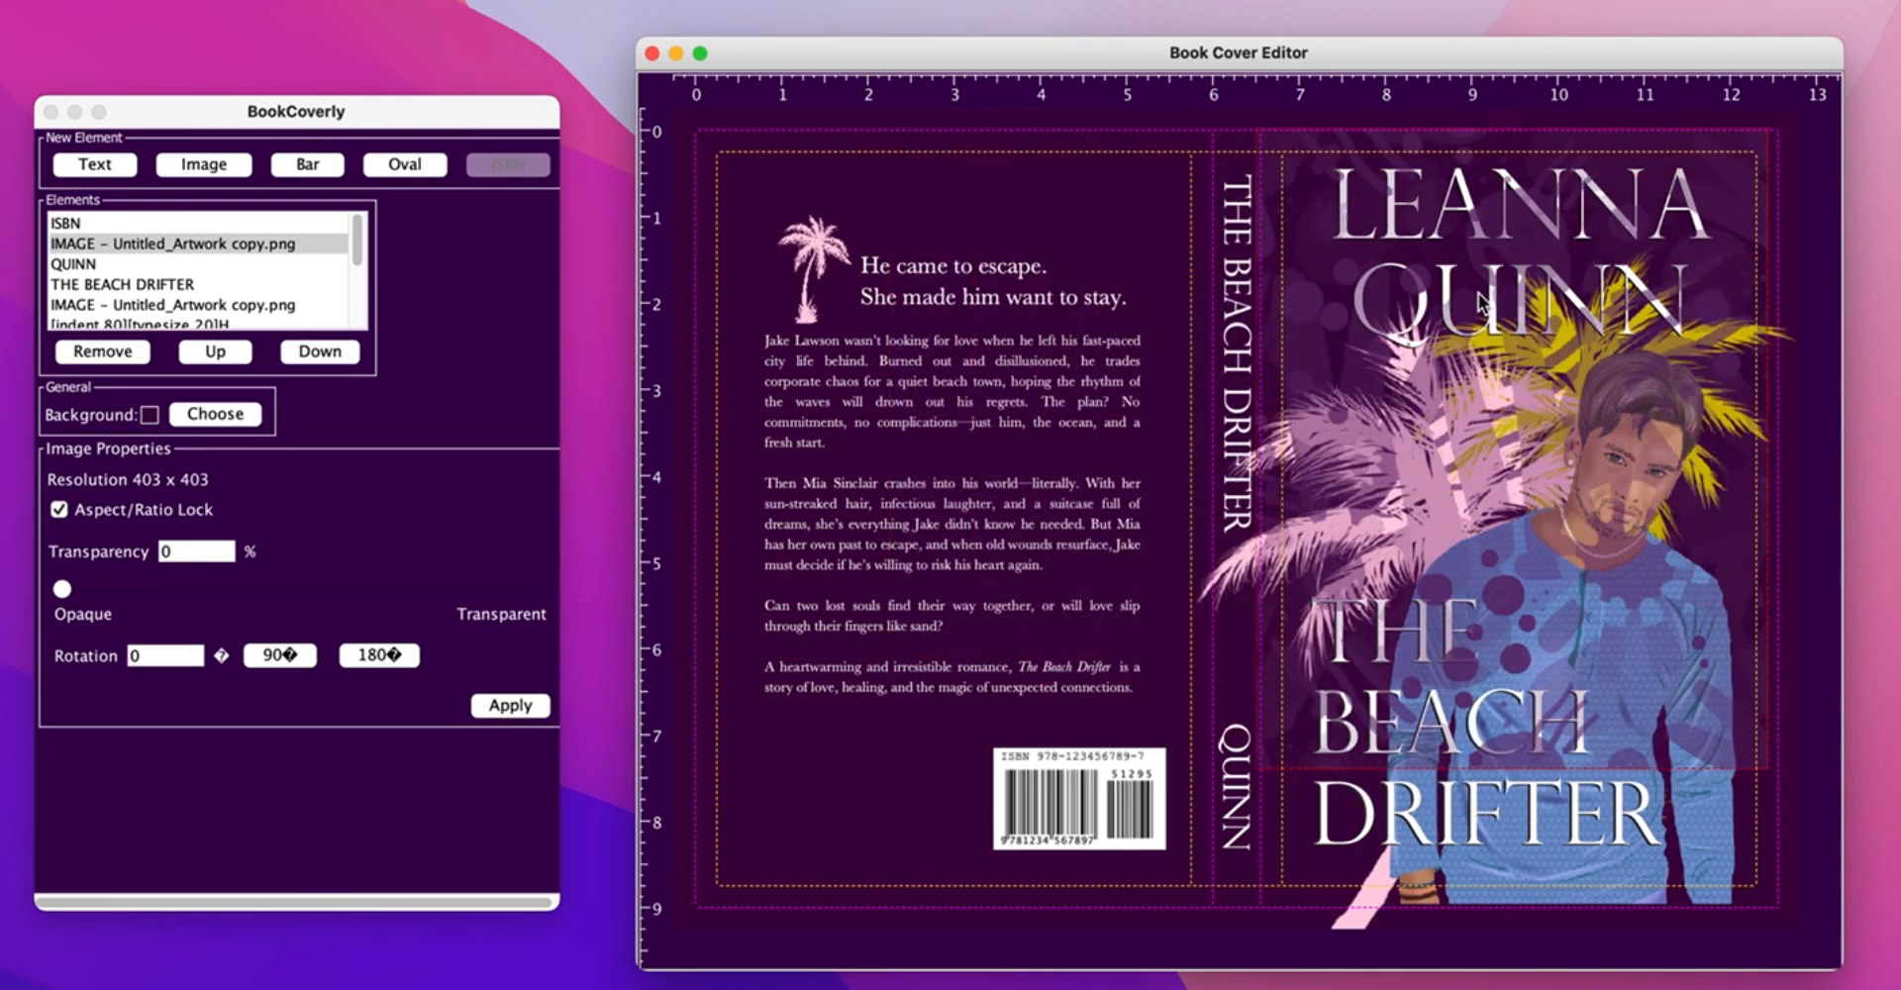
{"action": "left_click_drag", "start_coordinate": [1774, 769], "coordinate": [1859, 946]}
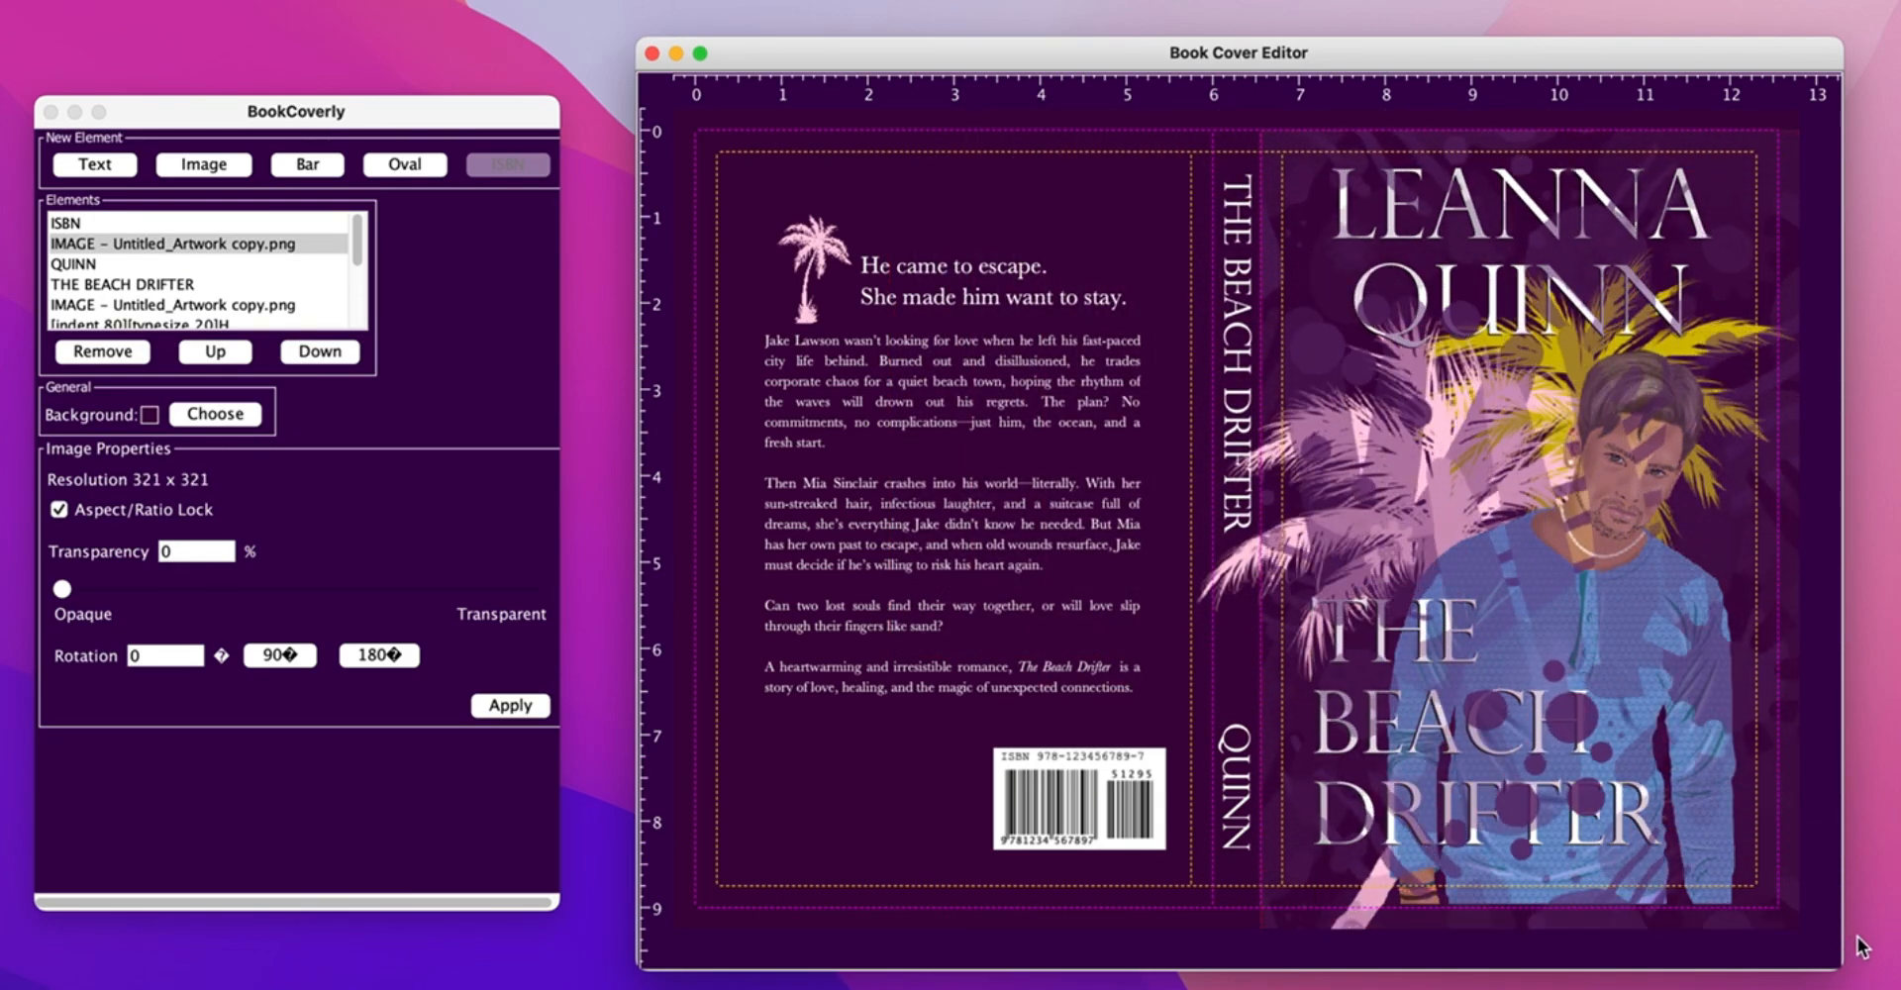
- Send the pattern beneath the titles and set its transparency to 18%
{"action": "left_click", "coordinate": [330, 354]}
{"action": "left_click", "coordinate": [330, 354]}
{"action": "left_click", "coordinate": [329, 355]}
{"action": "left_click", "coordinate": [330, 354]}
{"action": "left_click", "coordinate": [330, 355]}
{"action": "left_click", "coordinate": [330, 354]}
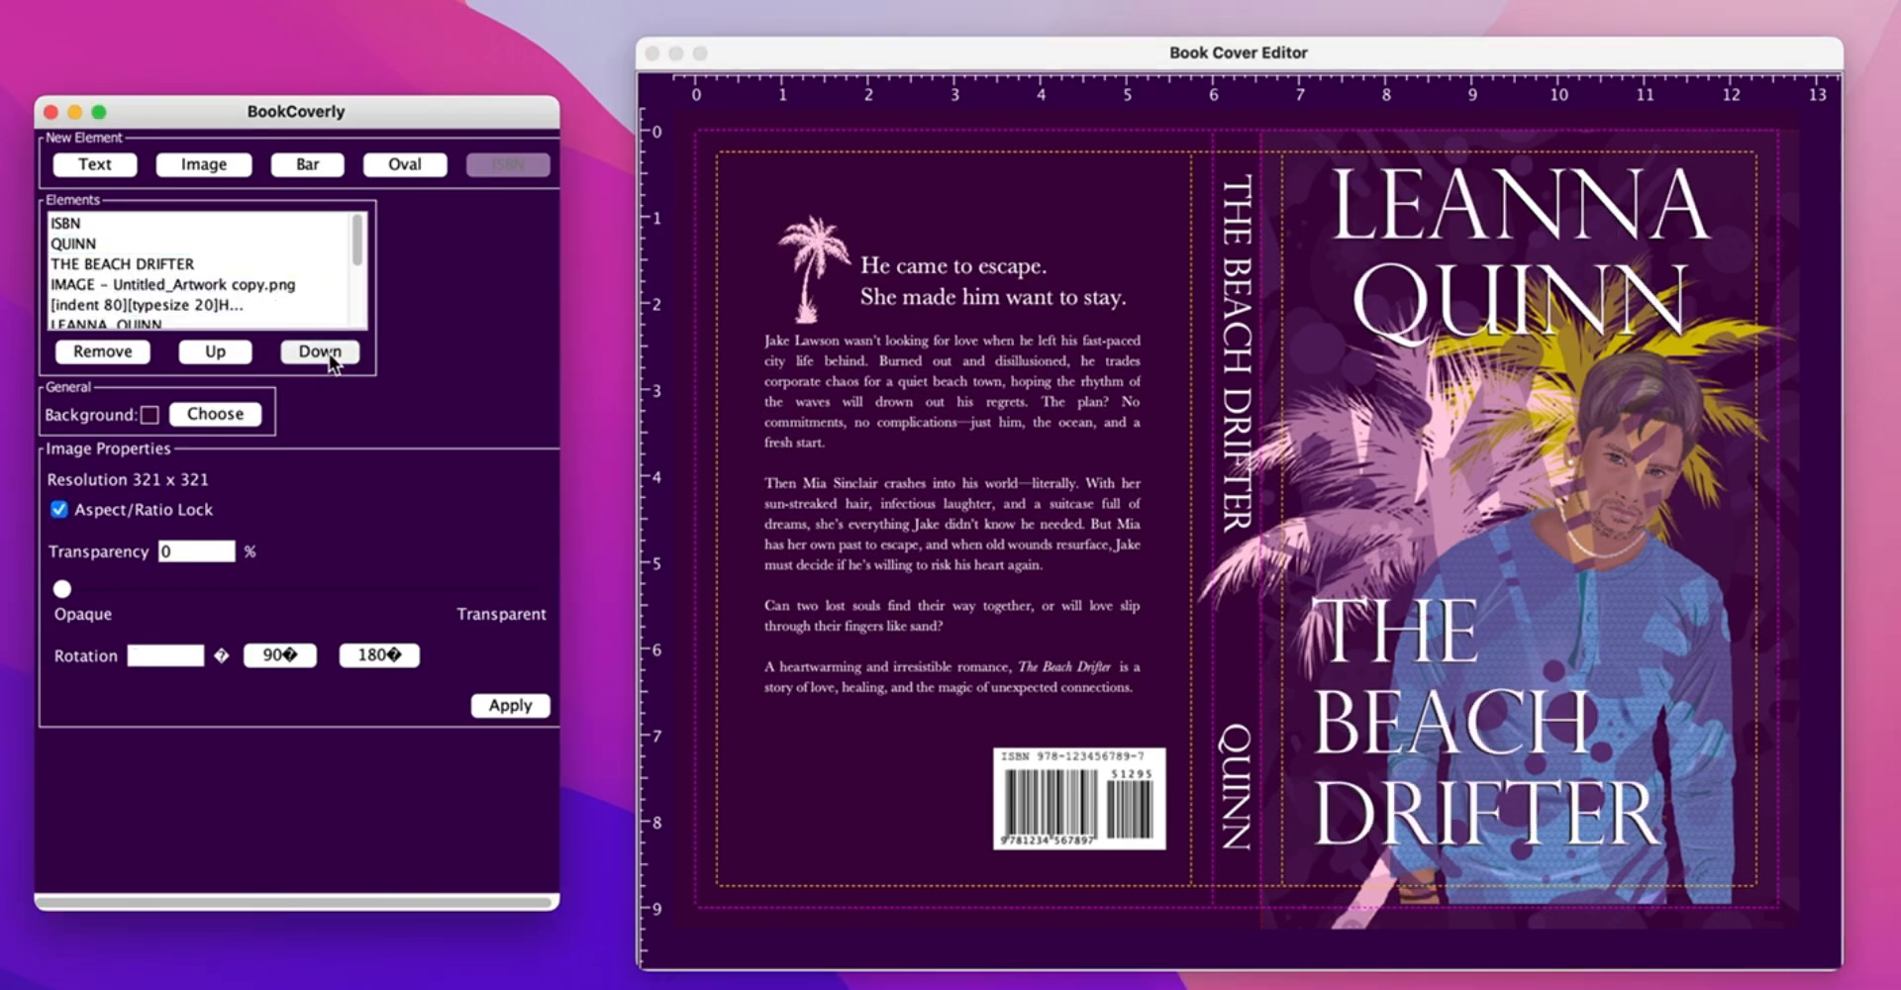
{"action": "left_click", "coordinate": [330, 354]}
{"action": "left_click_drag", "start_coordinate": [63, 590], "coordinate": [155, 598]}
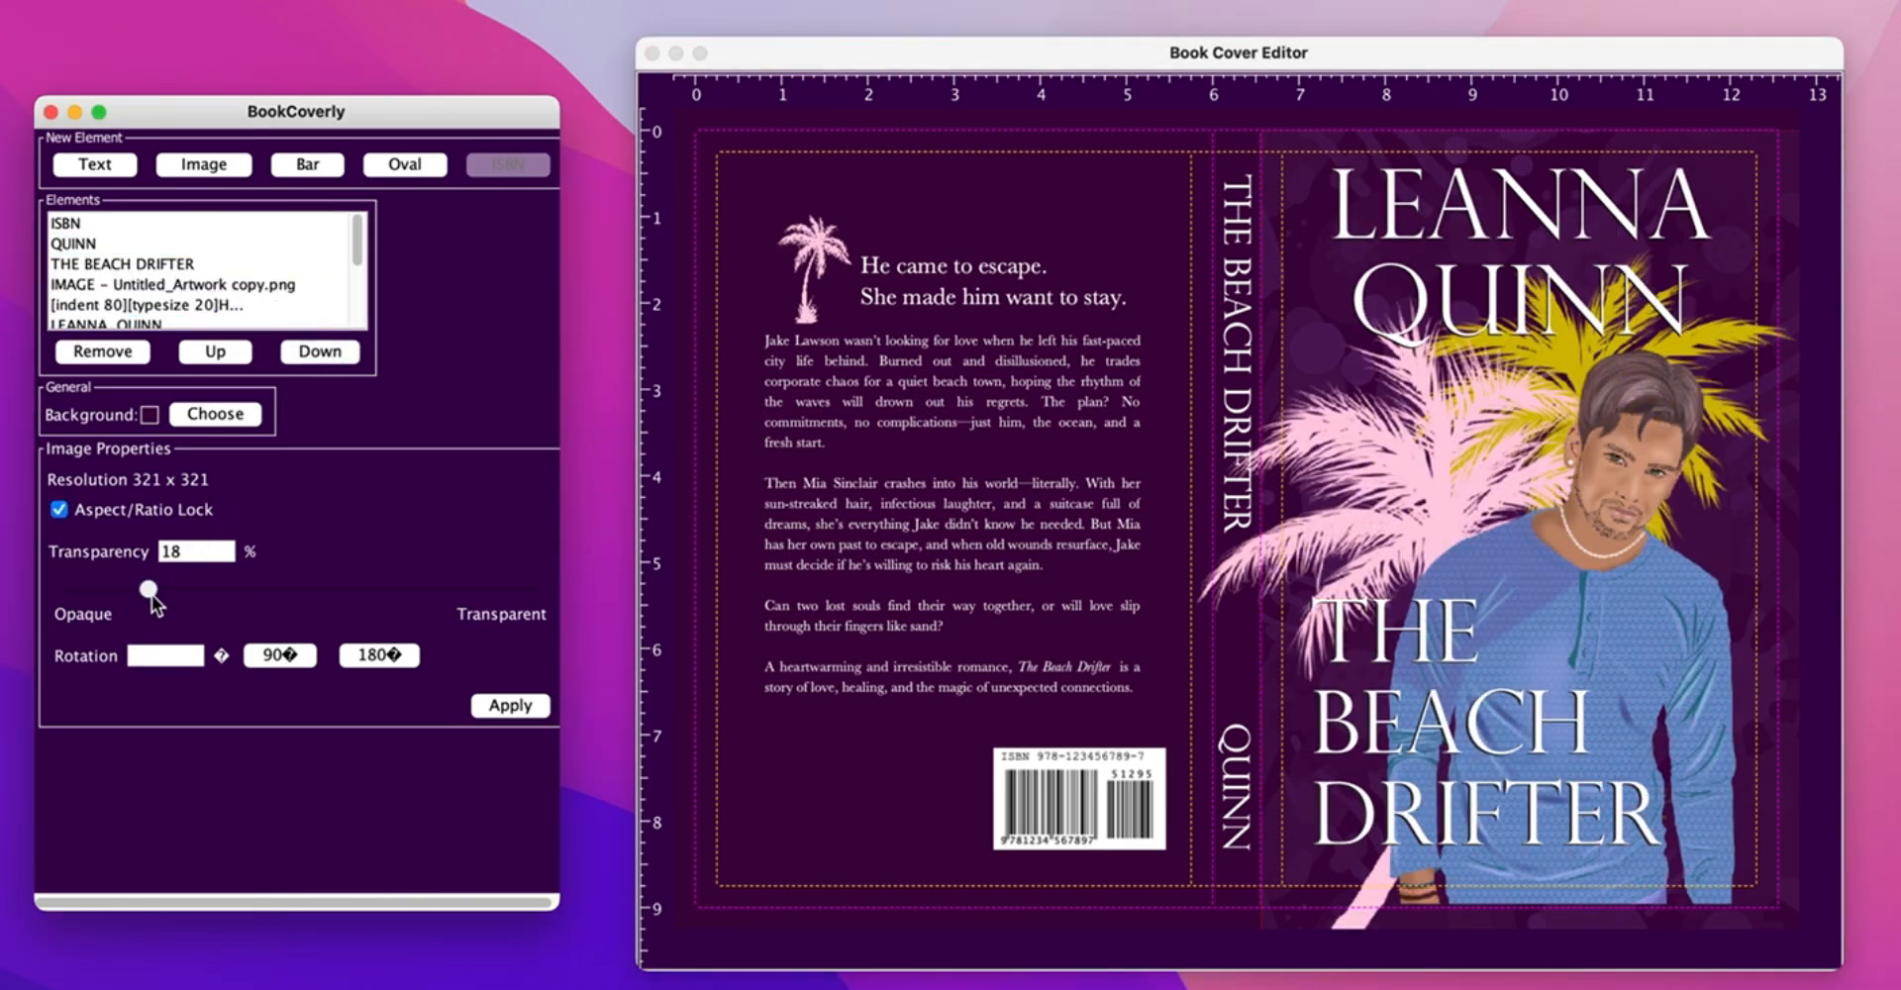
{"action": "left_click", "coordinate": [507, 708]}
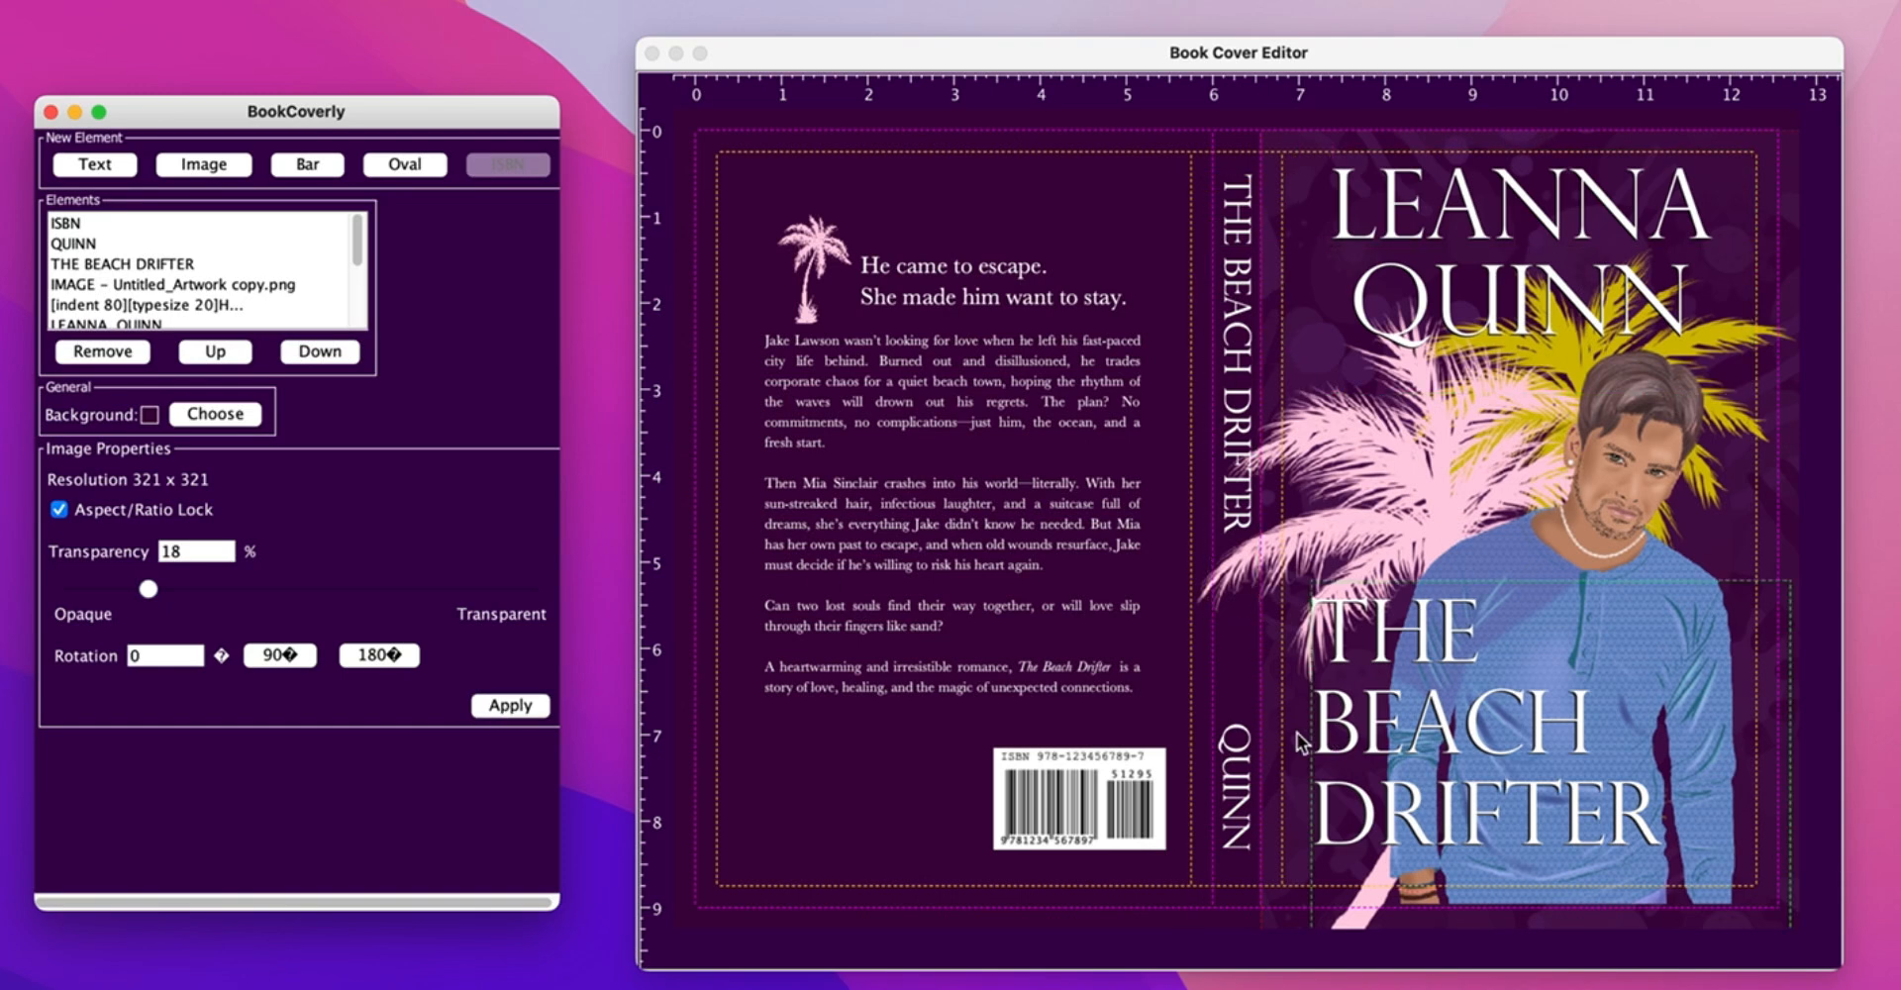
- Copy the pattern over the back cover and push it to the bottom layer
{"action": "left_click", "coordinate": [1332, 231]}
{"action": "left_click", "coordinate": [1286, 148]}
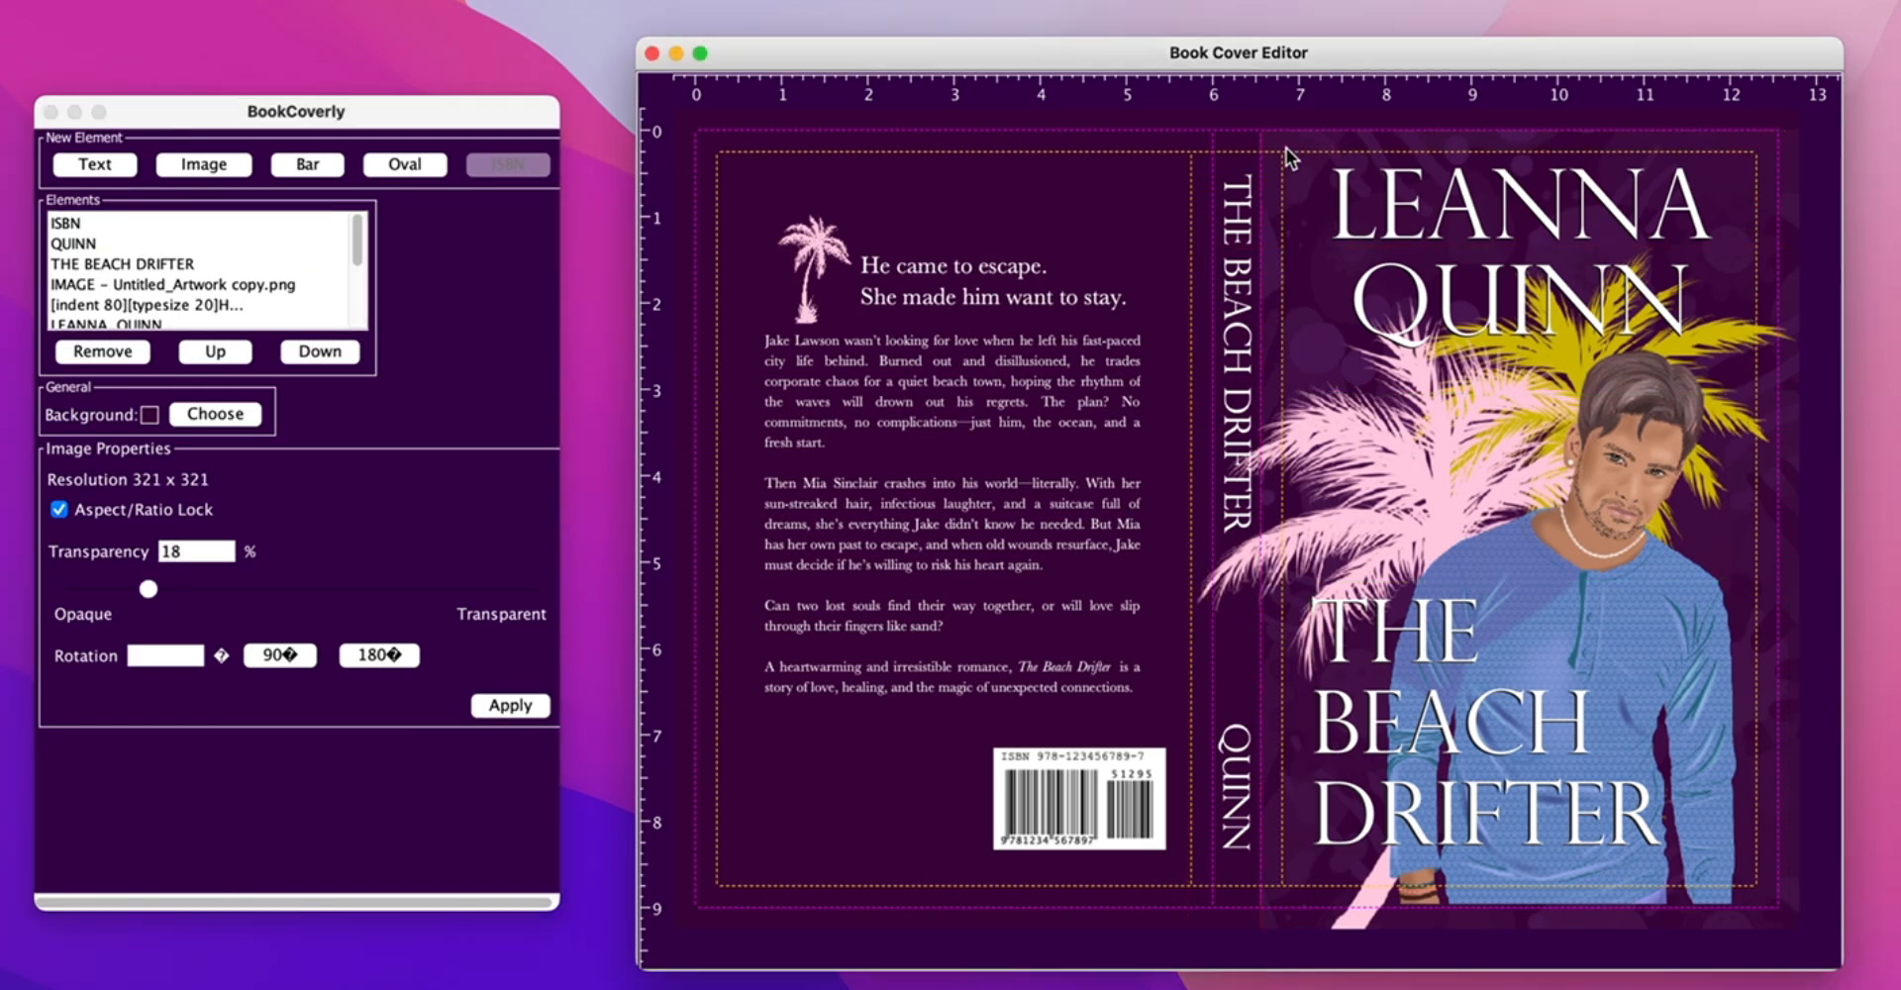
{"action": "key", "text": "super+v"}
{"action": "left_click_drag", "start_coordinate": [1286, 145], "coordinate": [602, 140]}
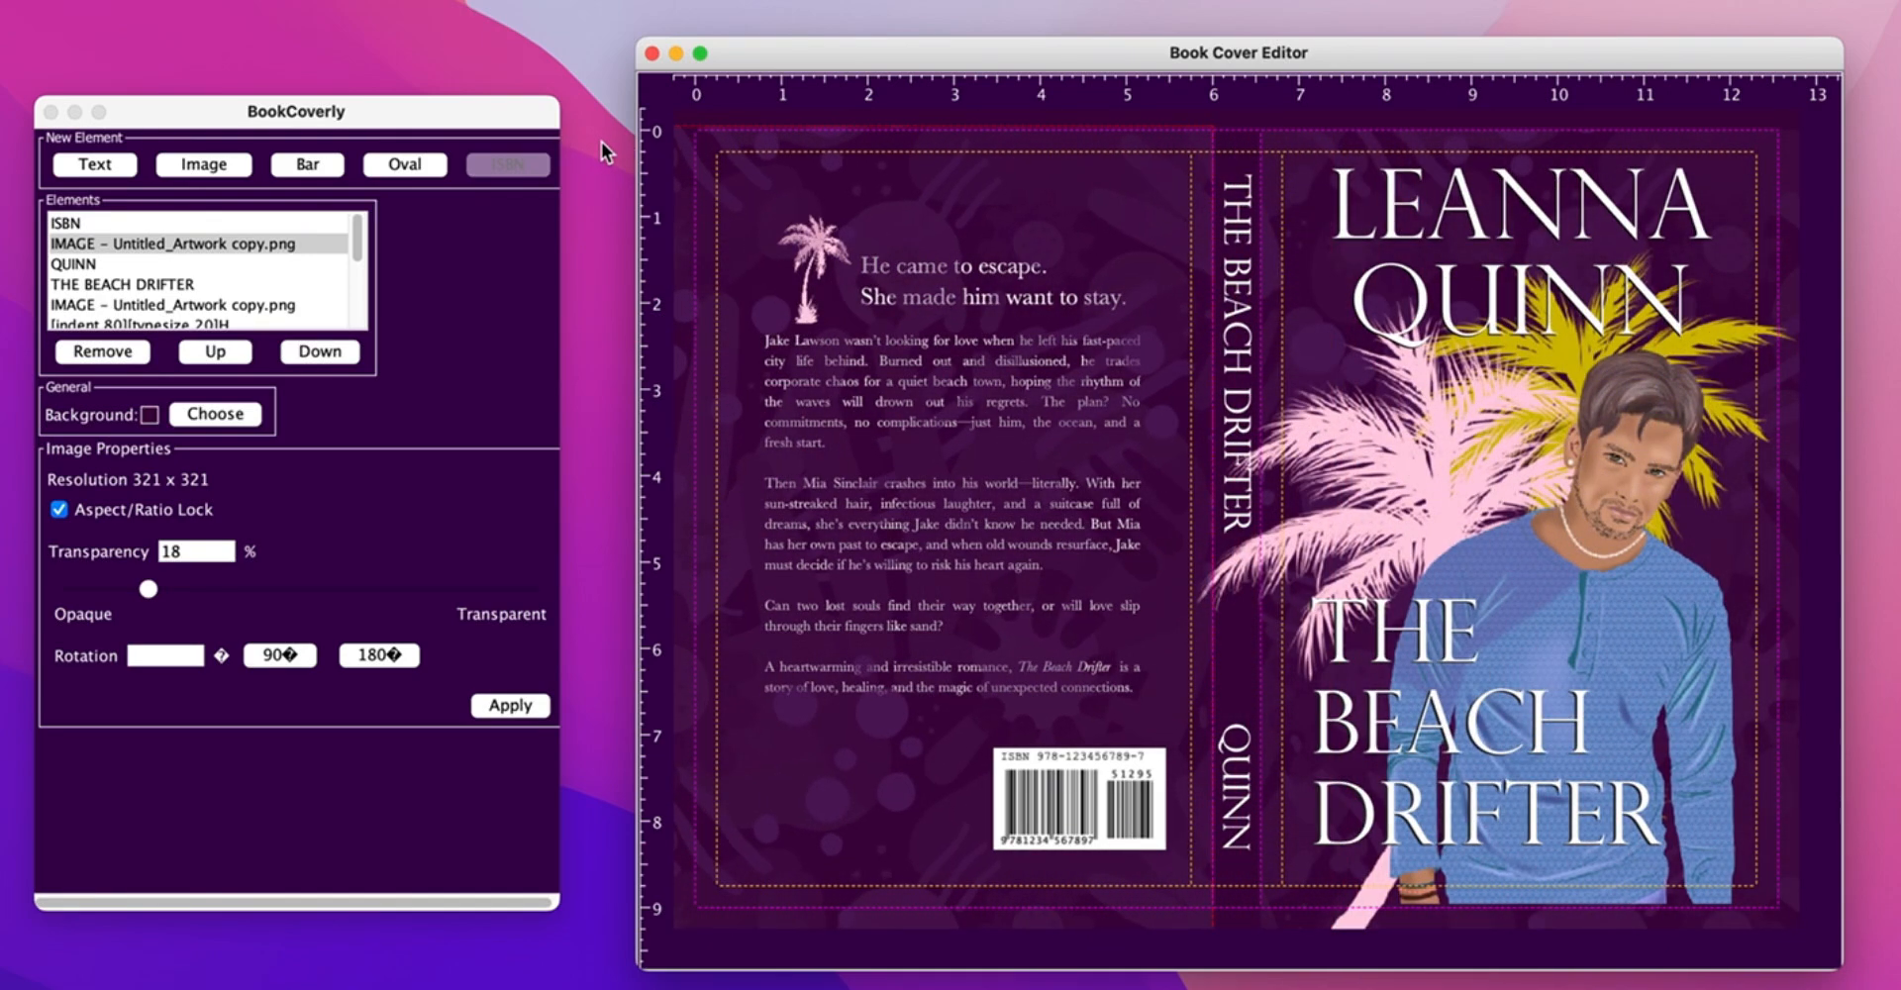
{"action": "left_click", "coordinate": [316, 350]}
{"action": "left_click", "coordinate": [317, 350]}
{"action": "left_click", "coordinate": [316, 351]}
{"action": "left_click", "coordinate": [316, 350]}
{"action": "left_click", "coordinate": [318, 352]}
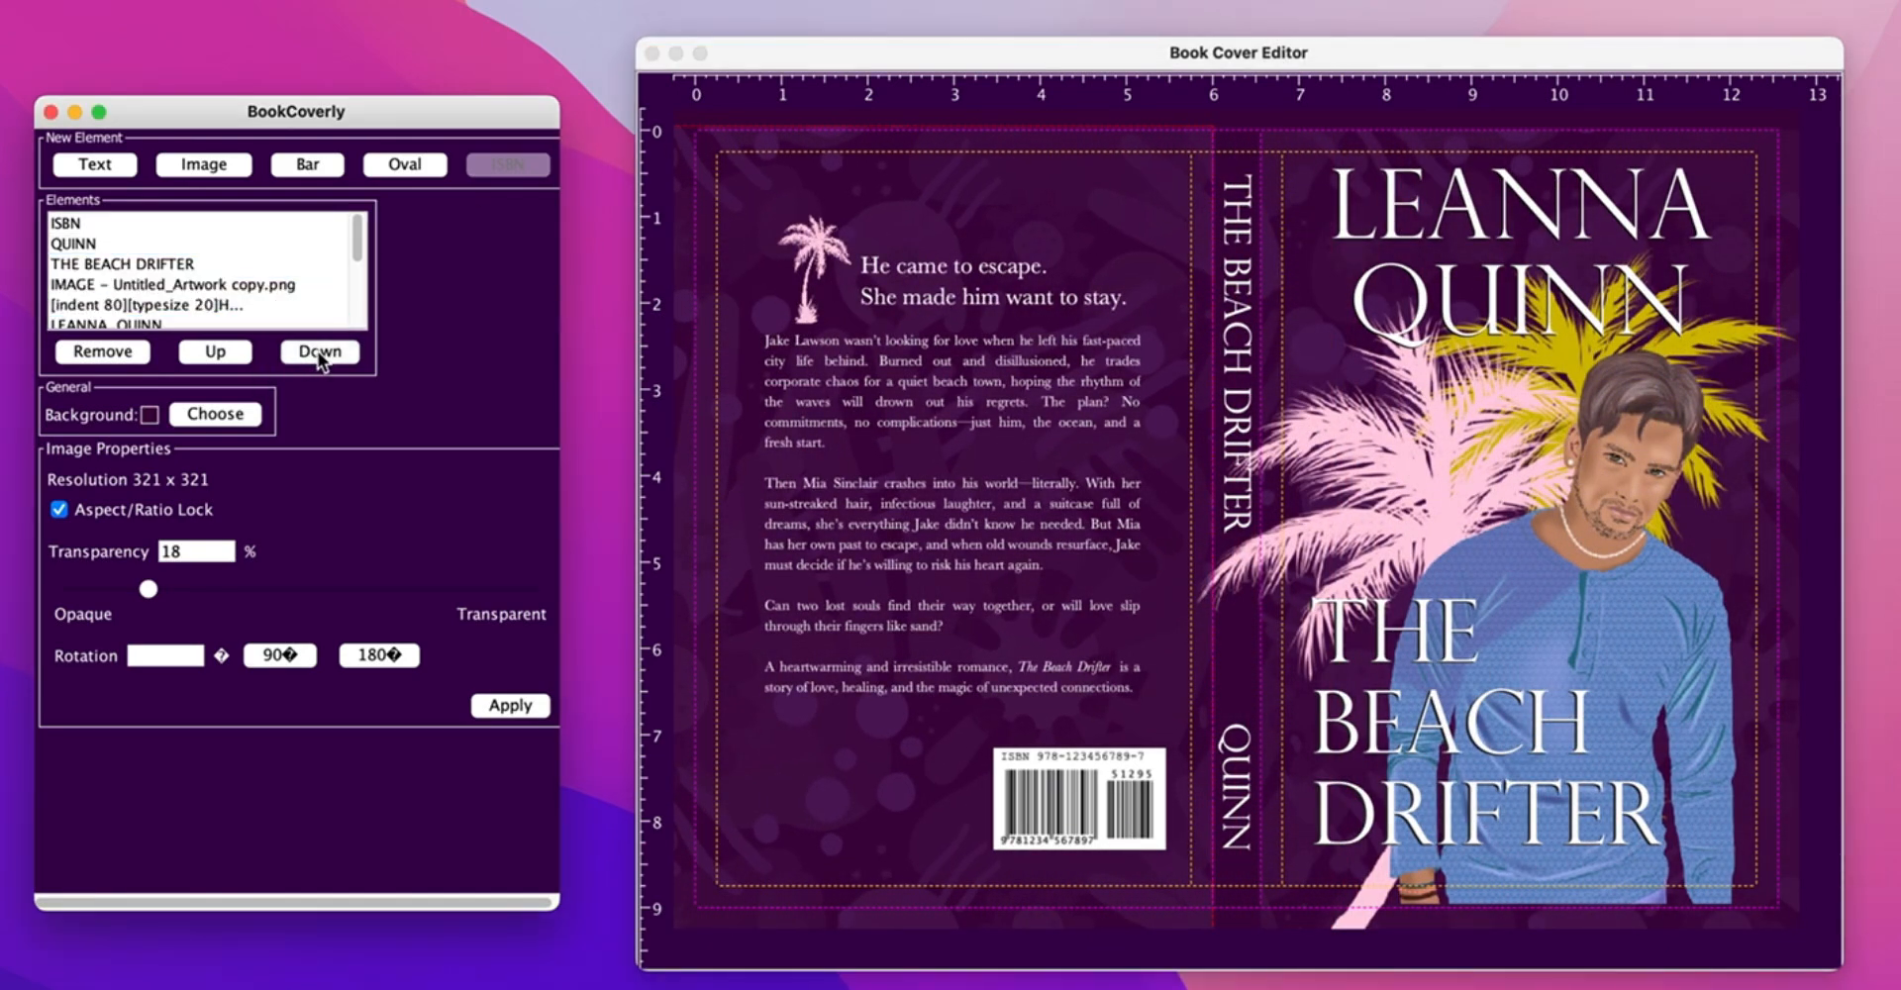
{"action": "left_click", "coordinate": [337, 352]}
{"action": "left_click", "coordinate": [336, 354]}
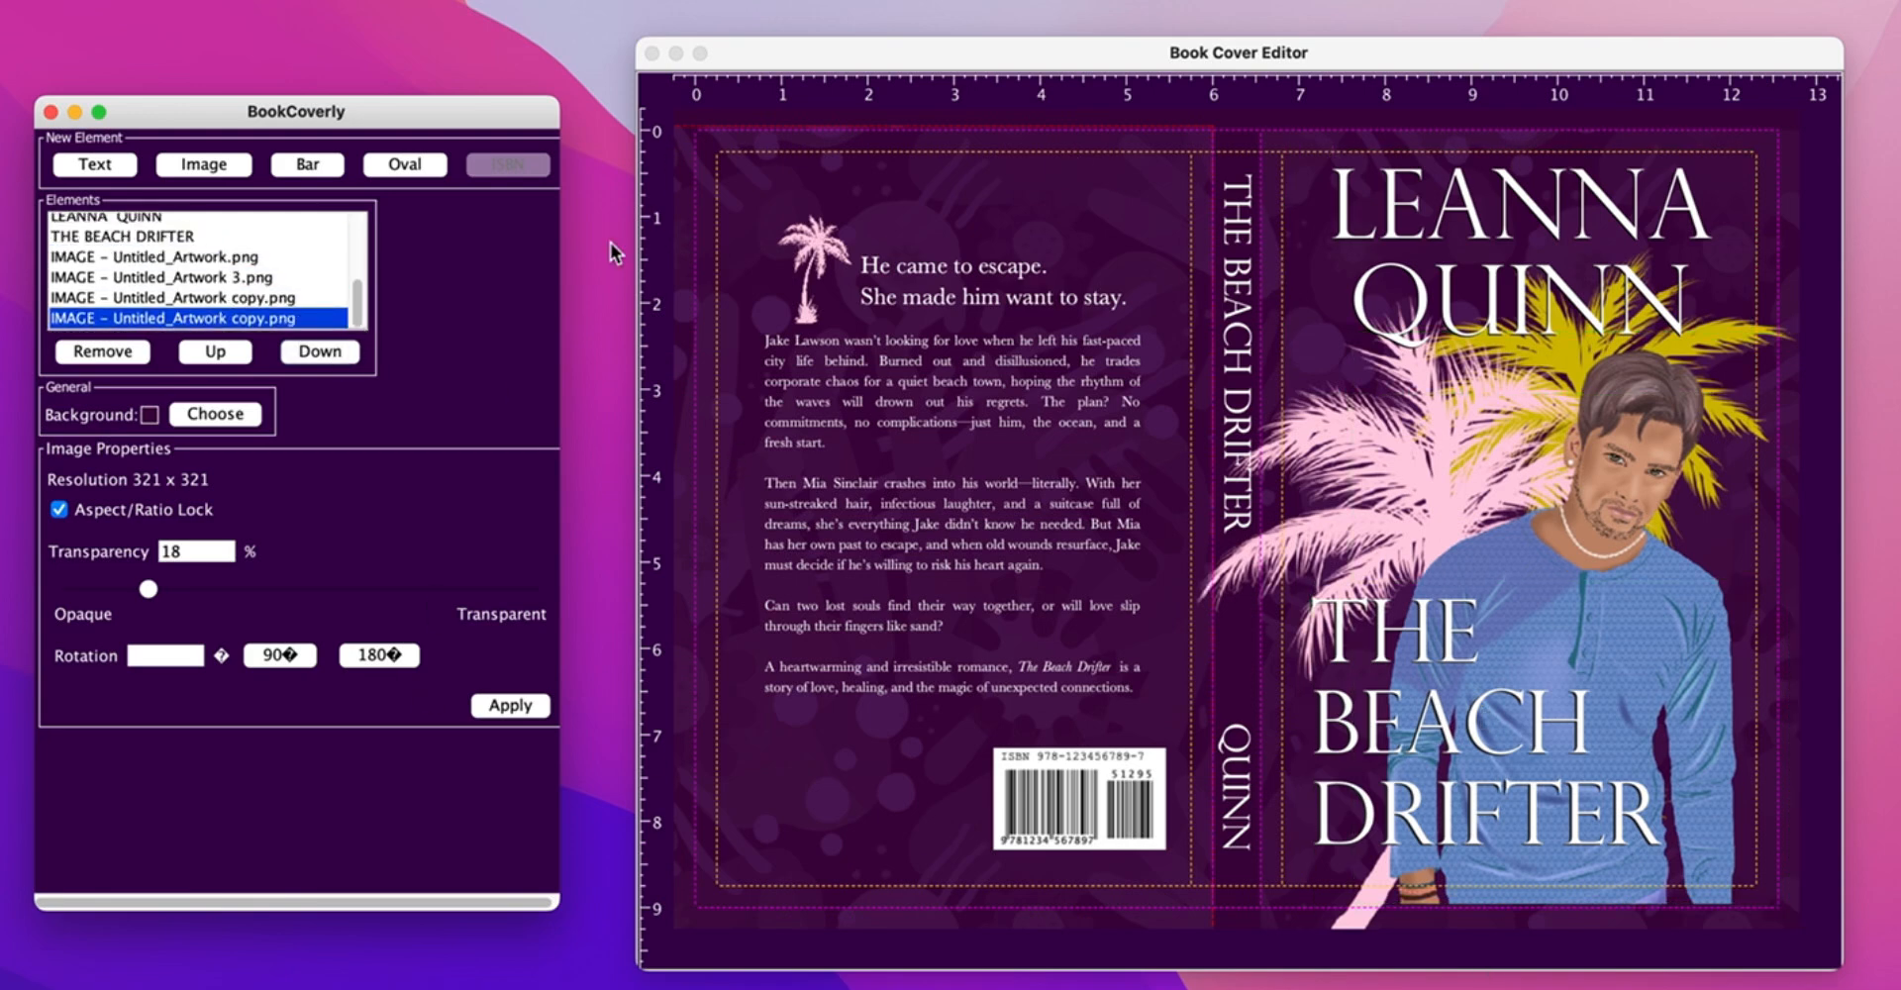
{"action": "left_click", "coordinate": [899, 368]}
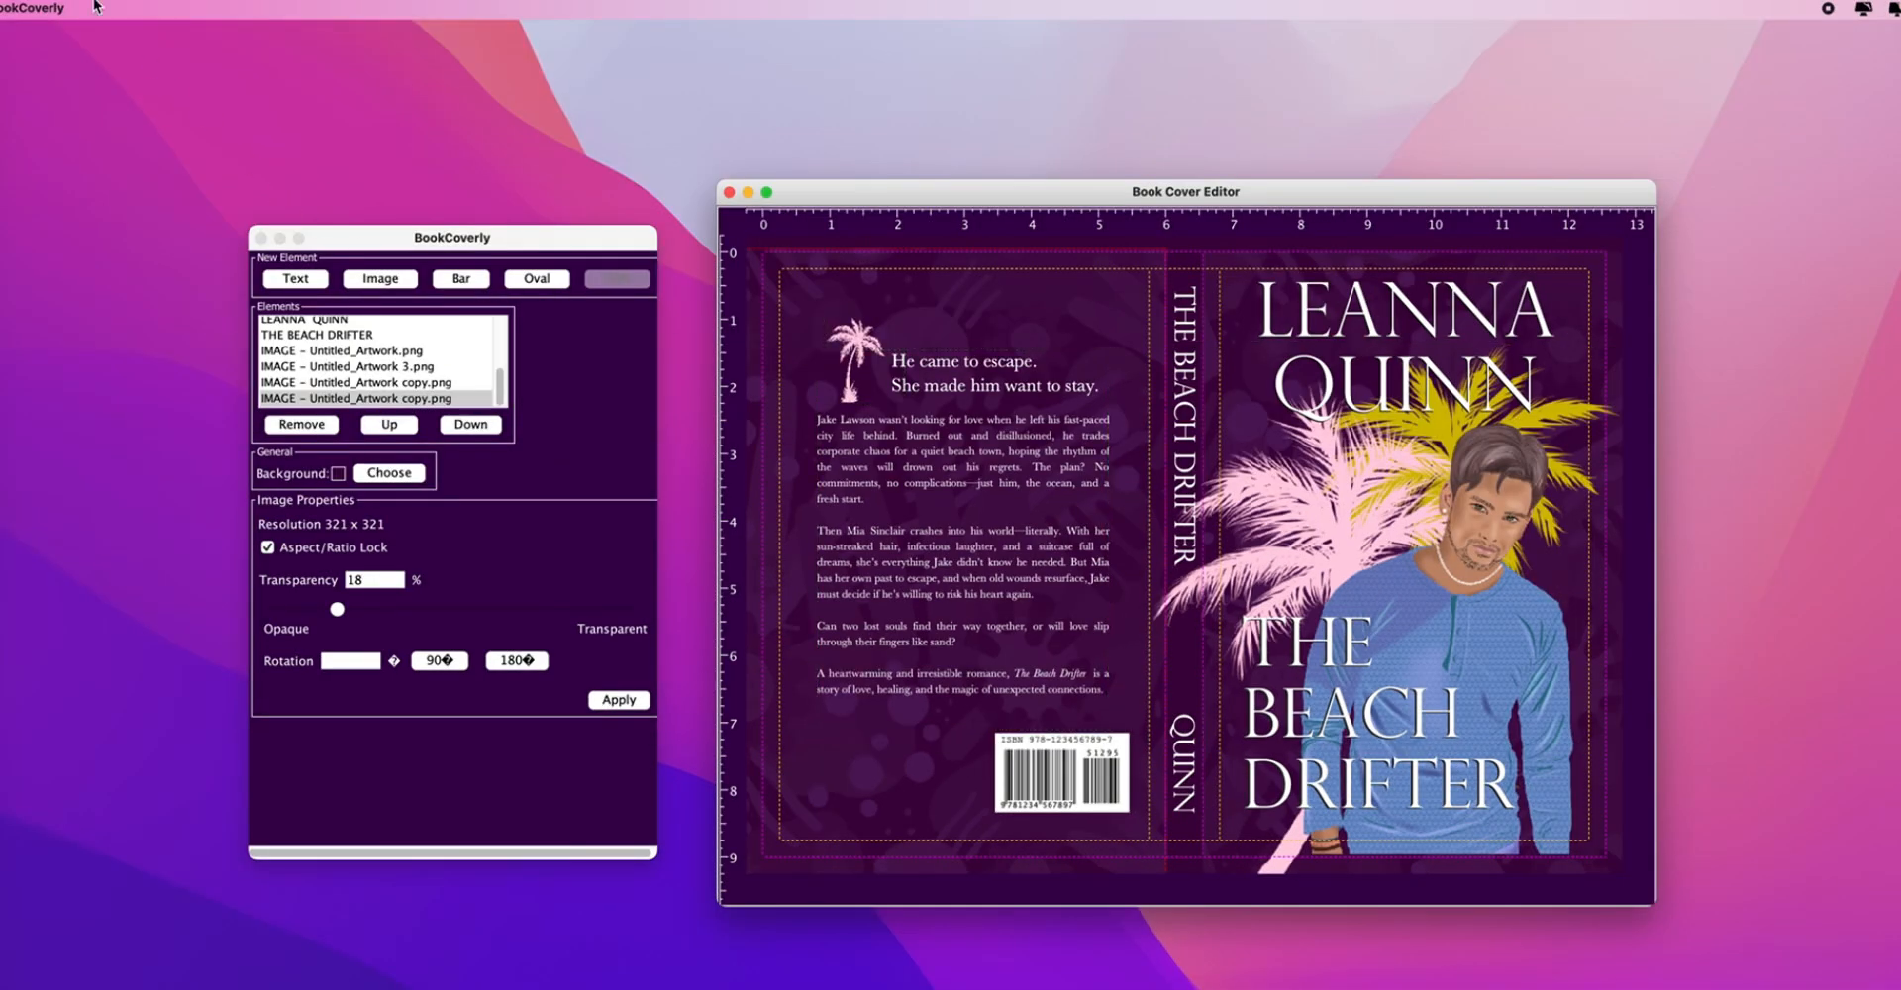
- Save the cover through Menu > Save as under the name SAMPLE
{"action": "left_click", "coordinate": [329, 239]}
{"action": "left_click", "coordinate": [101, 10]}
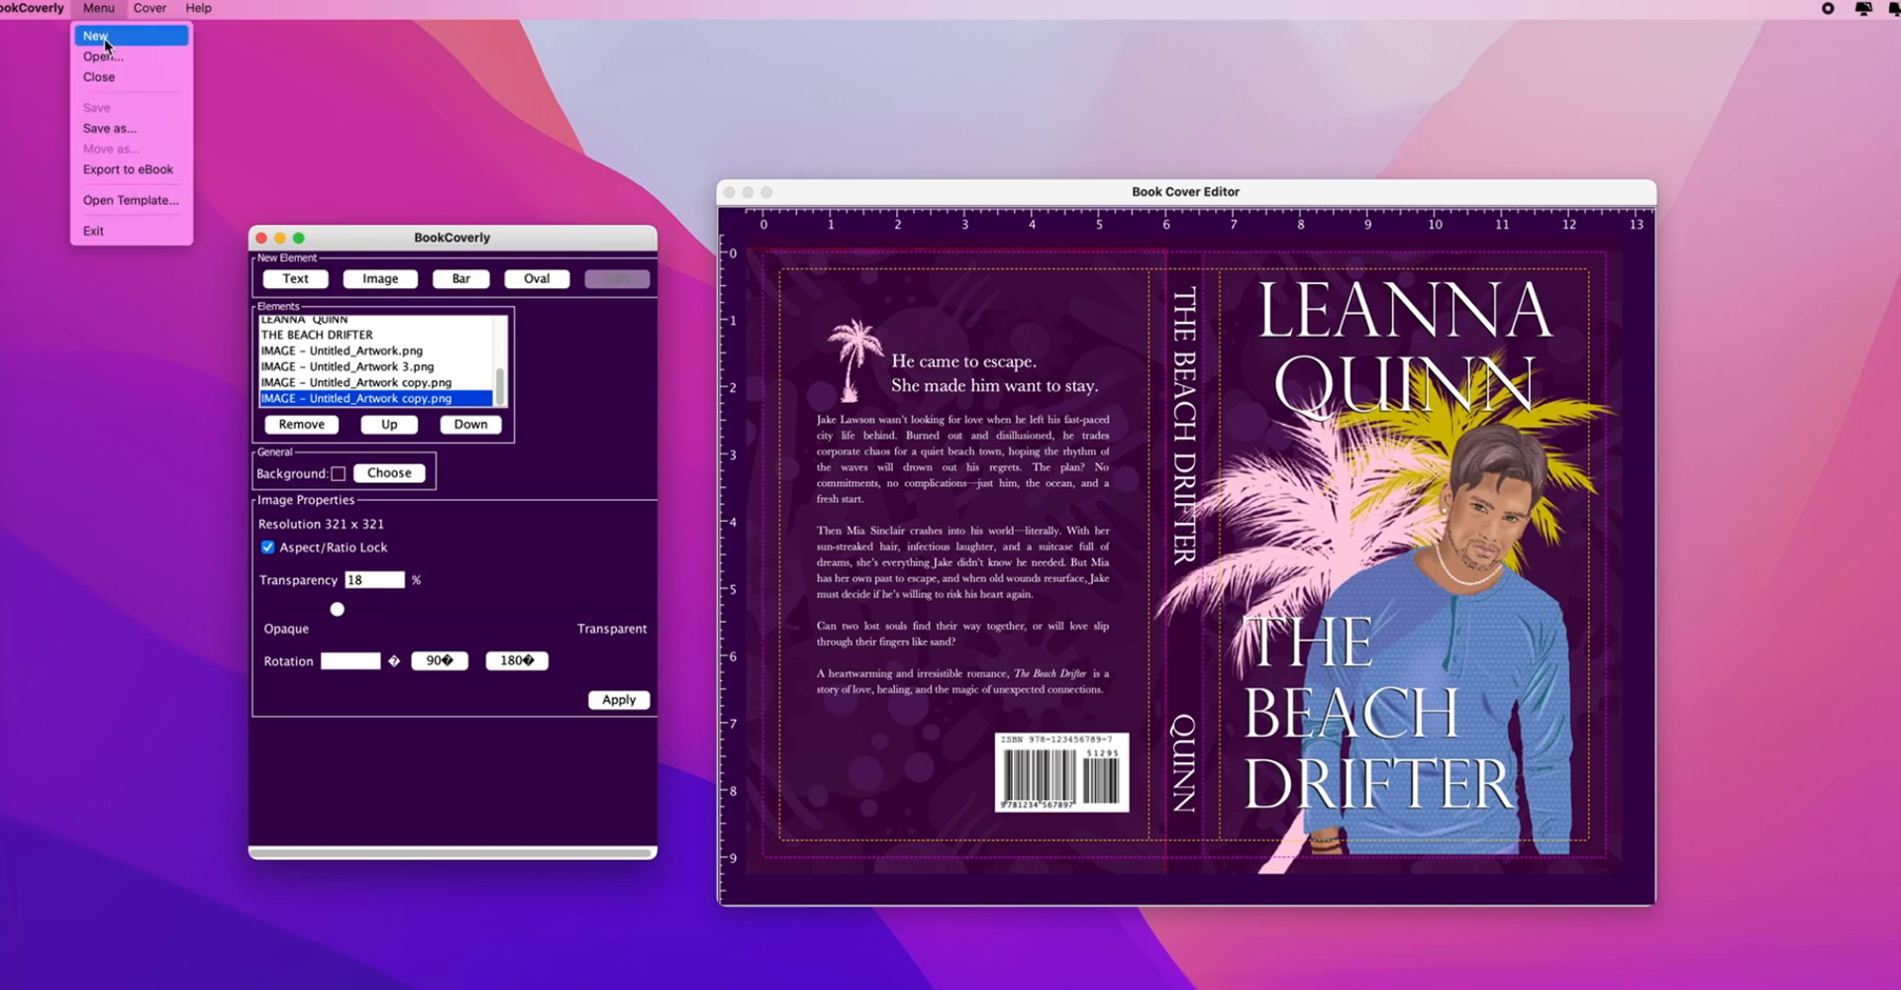
{"action": "left_click", "coordinate": [119, 136]}
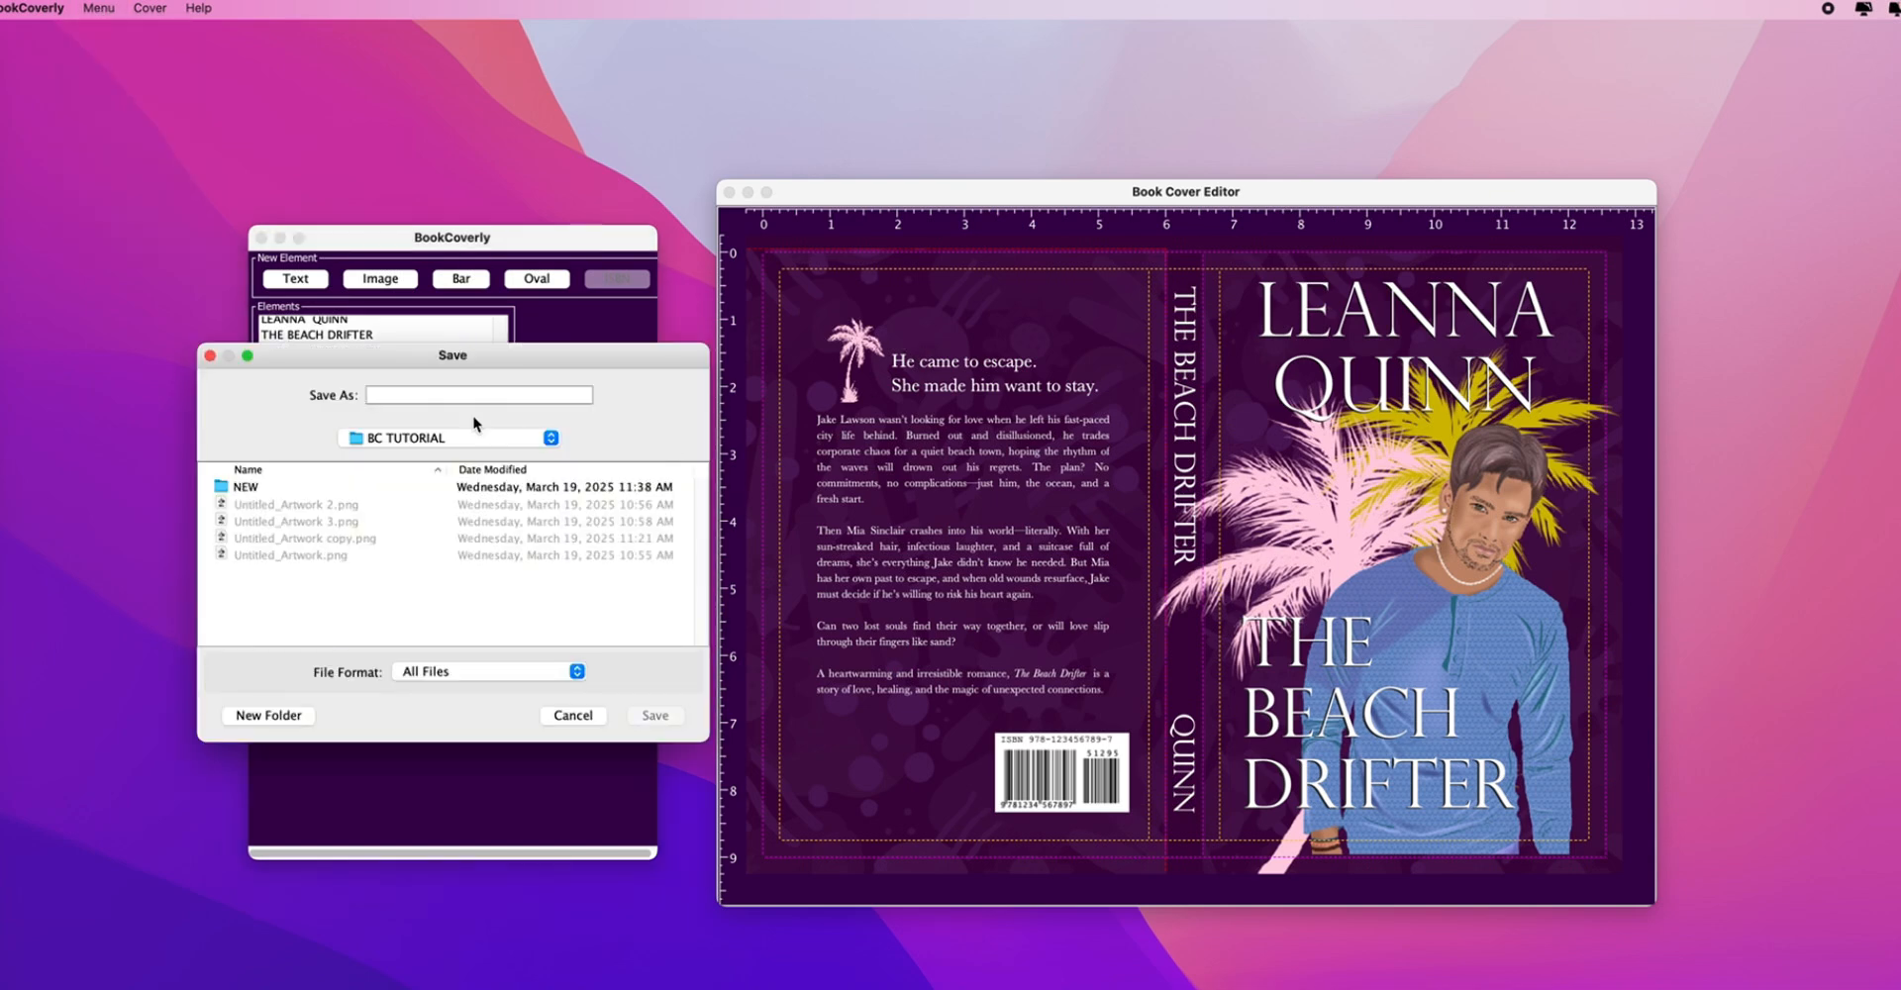
{"action": "type", "text": "SAMPLE"}
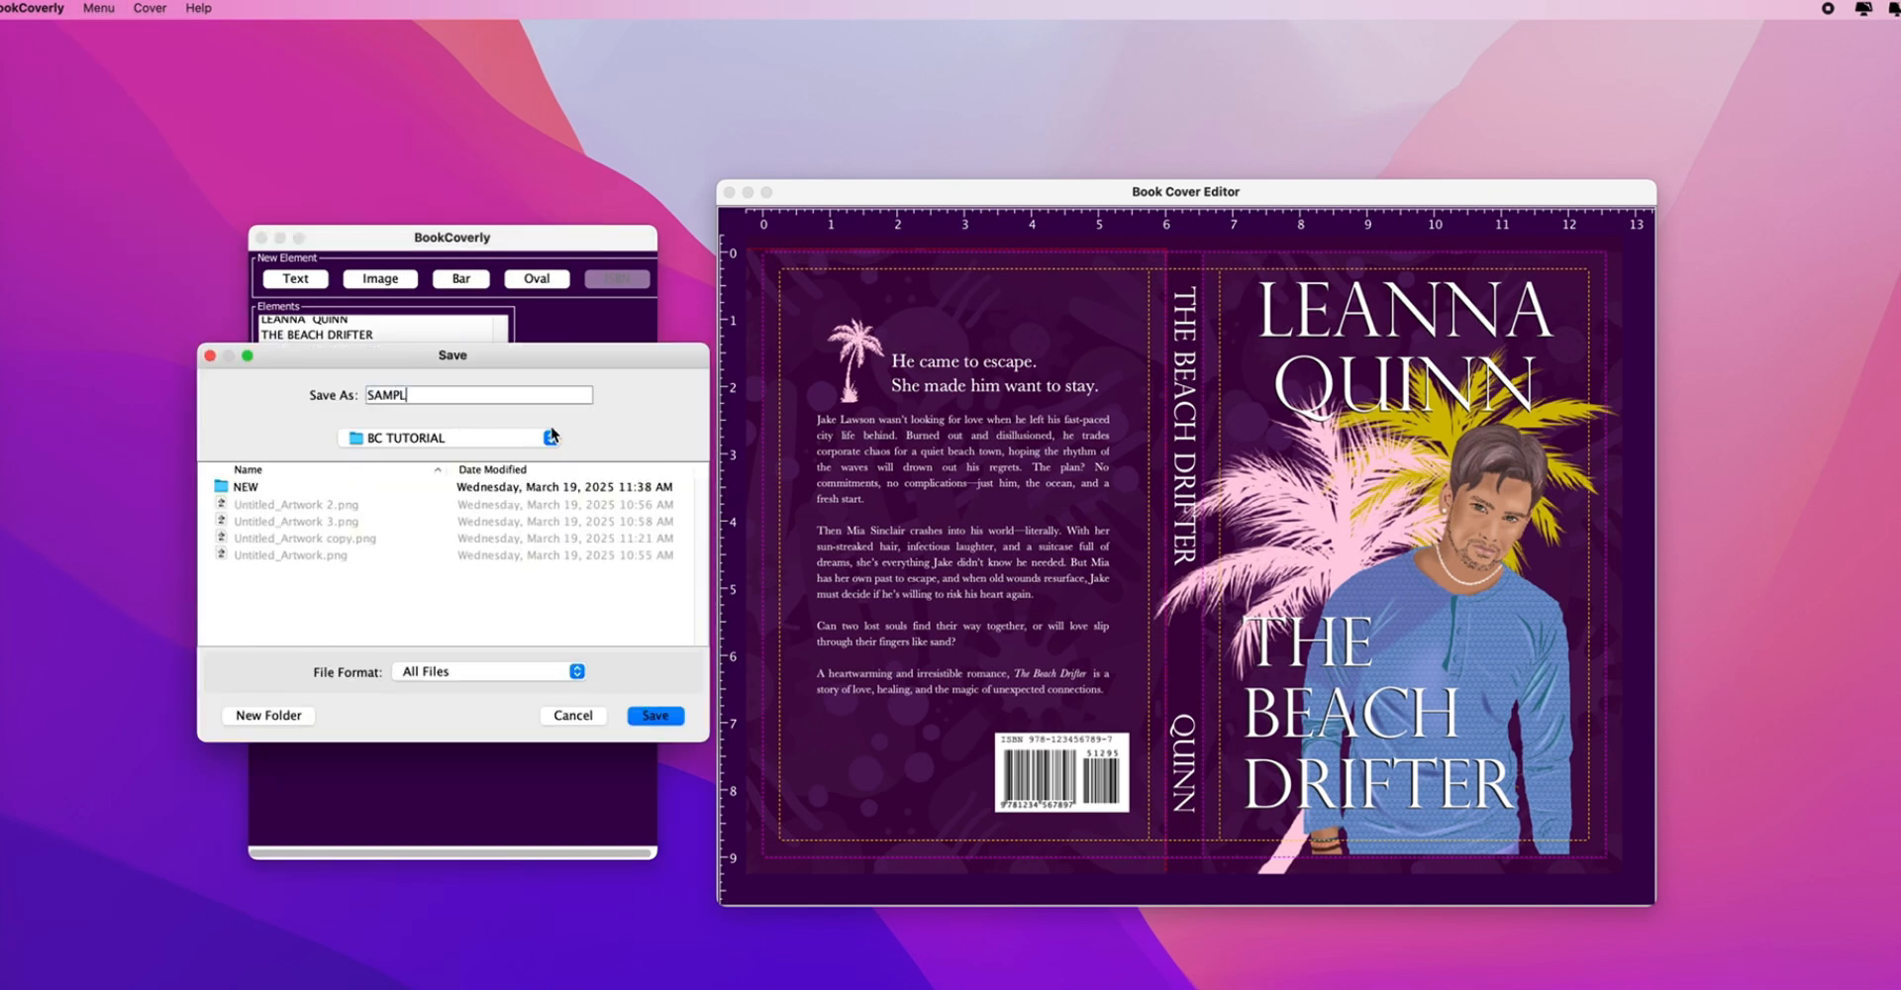
{"action": "left_click", "coordinate": [656, 718]}
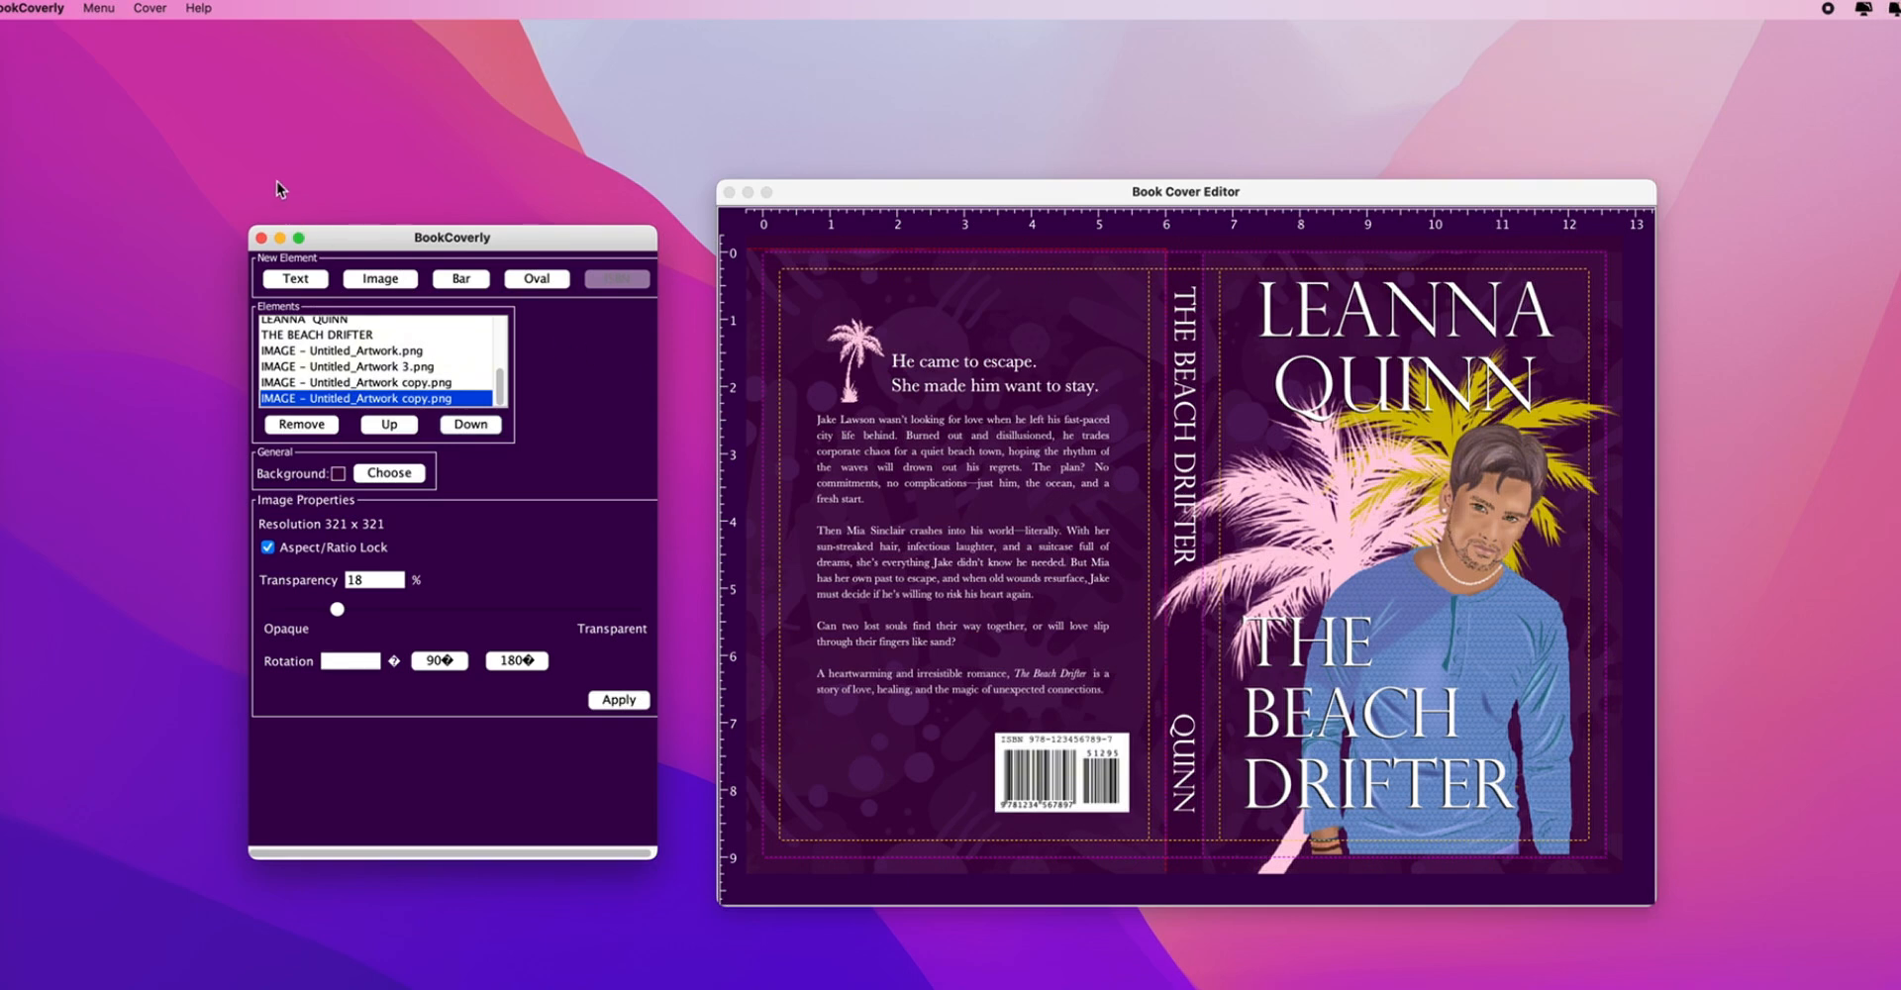
- Export the full wraparound cover through Cover > Generate As as SAMPLE.pdf
{"action": "left_click", "coordinate": [150, 9]}
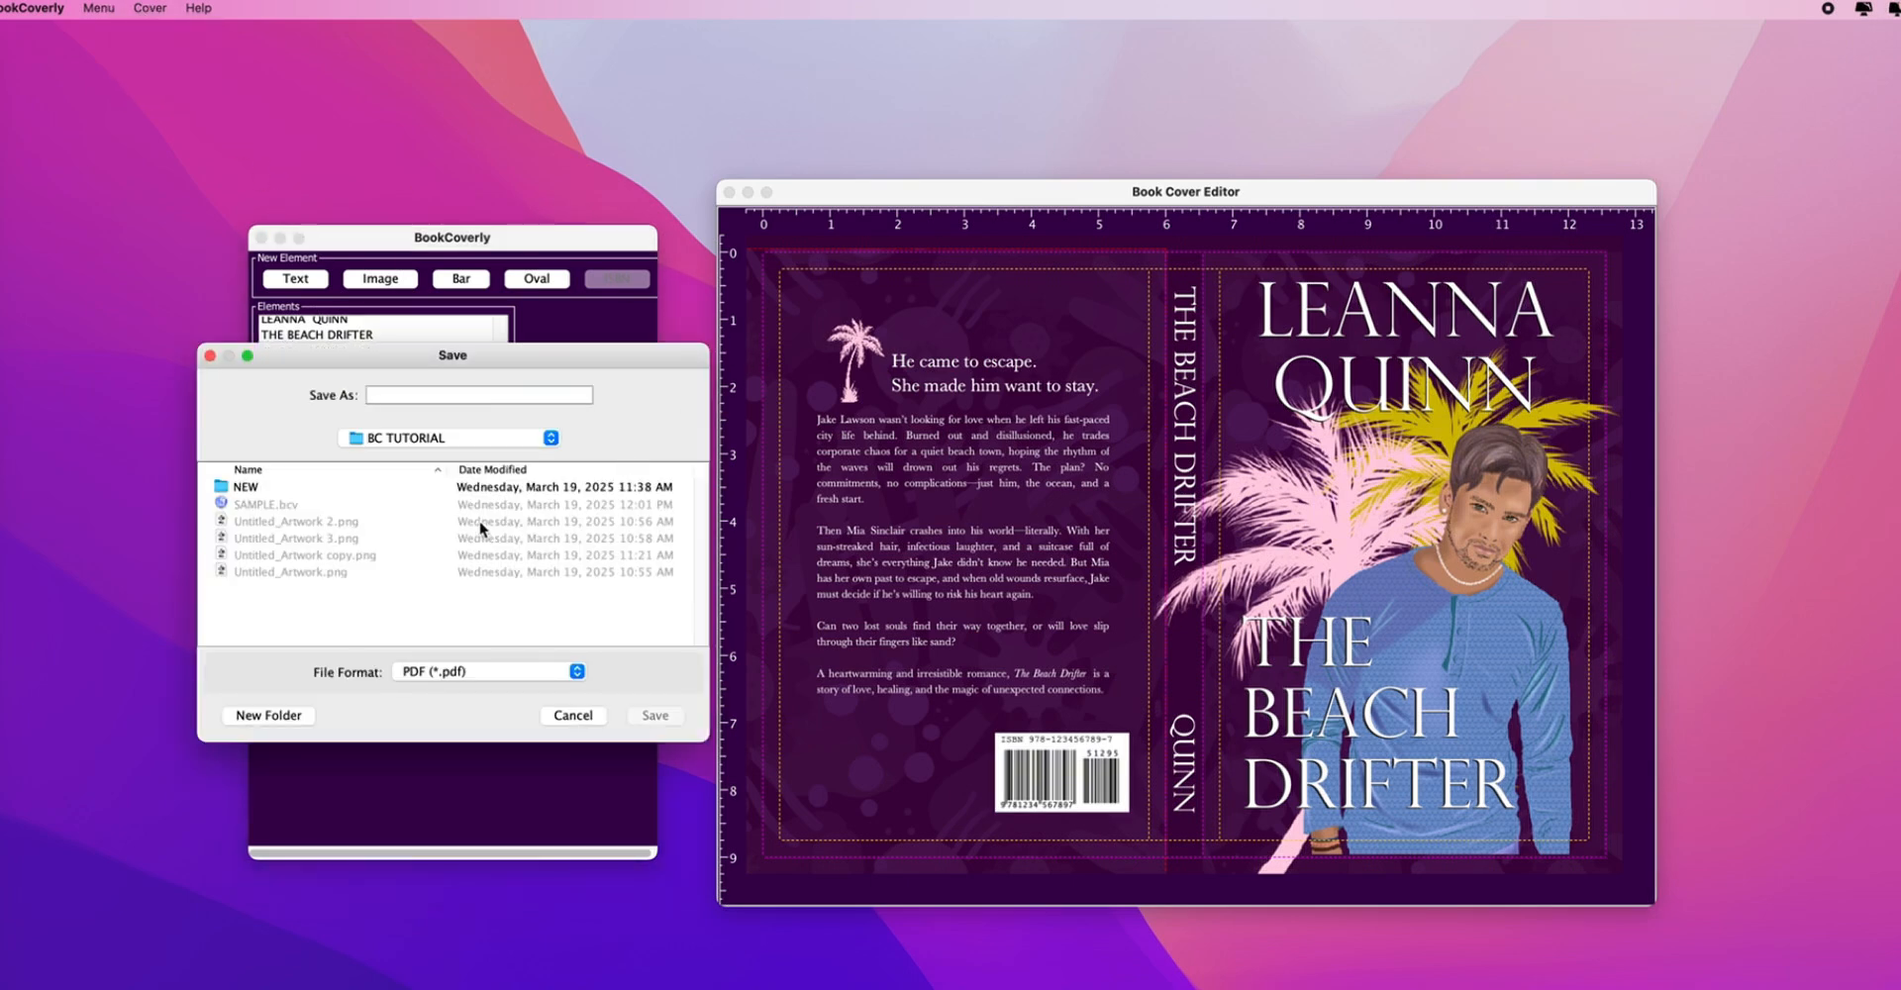
{"action": "left_click", "coordinate": [248, 505]}
{"action": "left_click", "coordinate": [436, 405]}
{"action": "key", "text": "BackSpace"}
{"action": "left_click", "coordinate": [672, 723]}
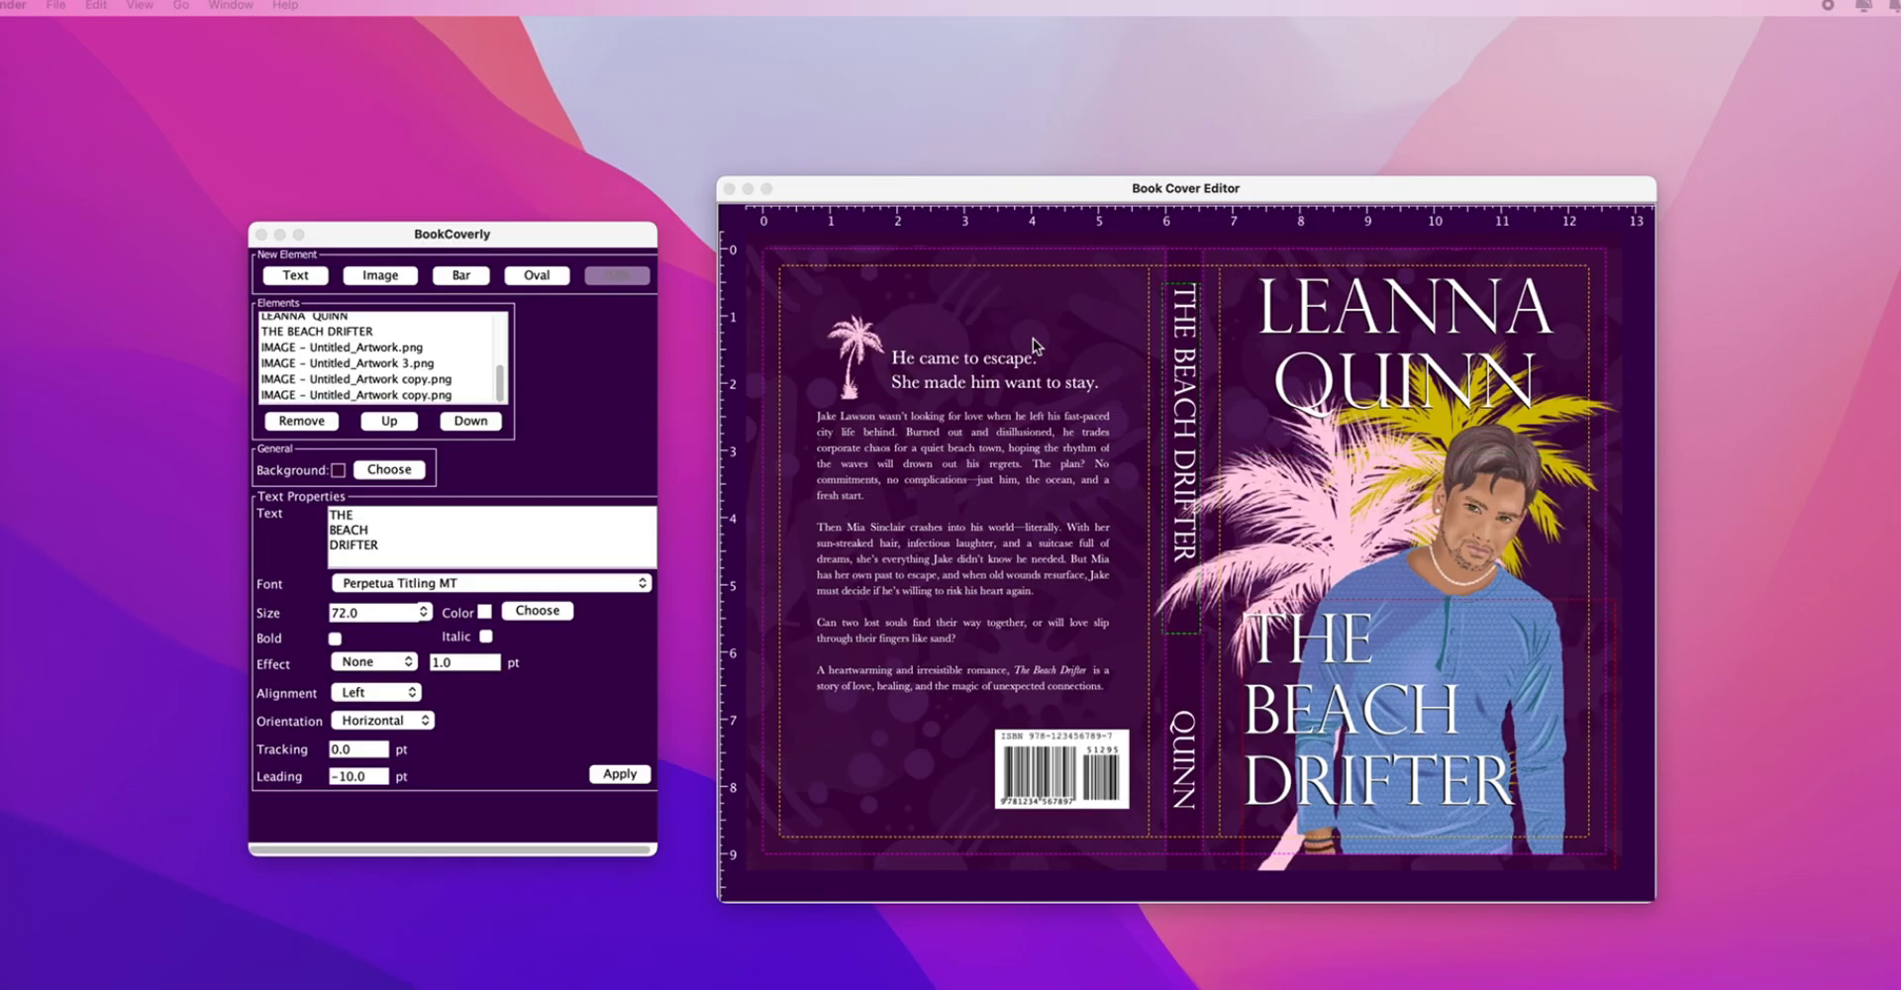
- Start an Export to eBook and set the image height to 2560 px
{"action": "left_click", "coordinate": [98, 5]}
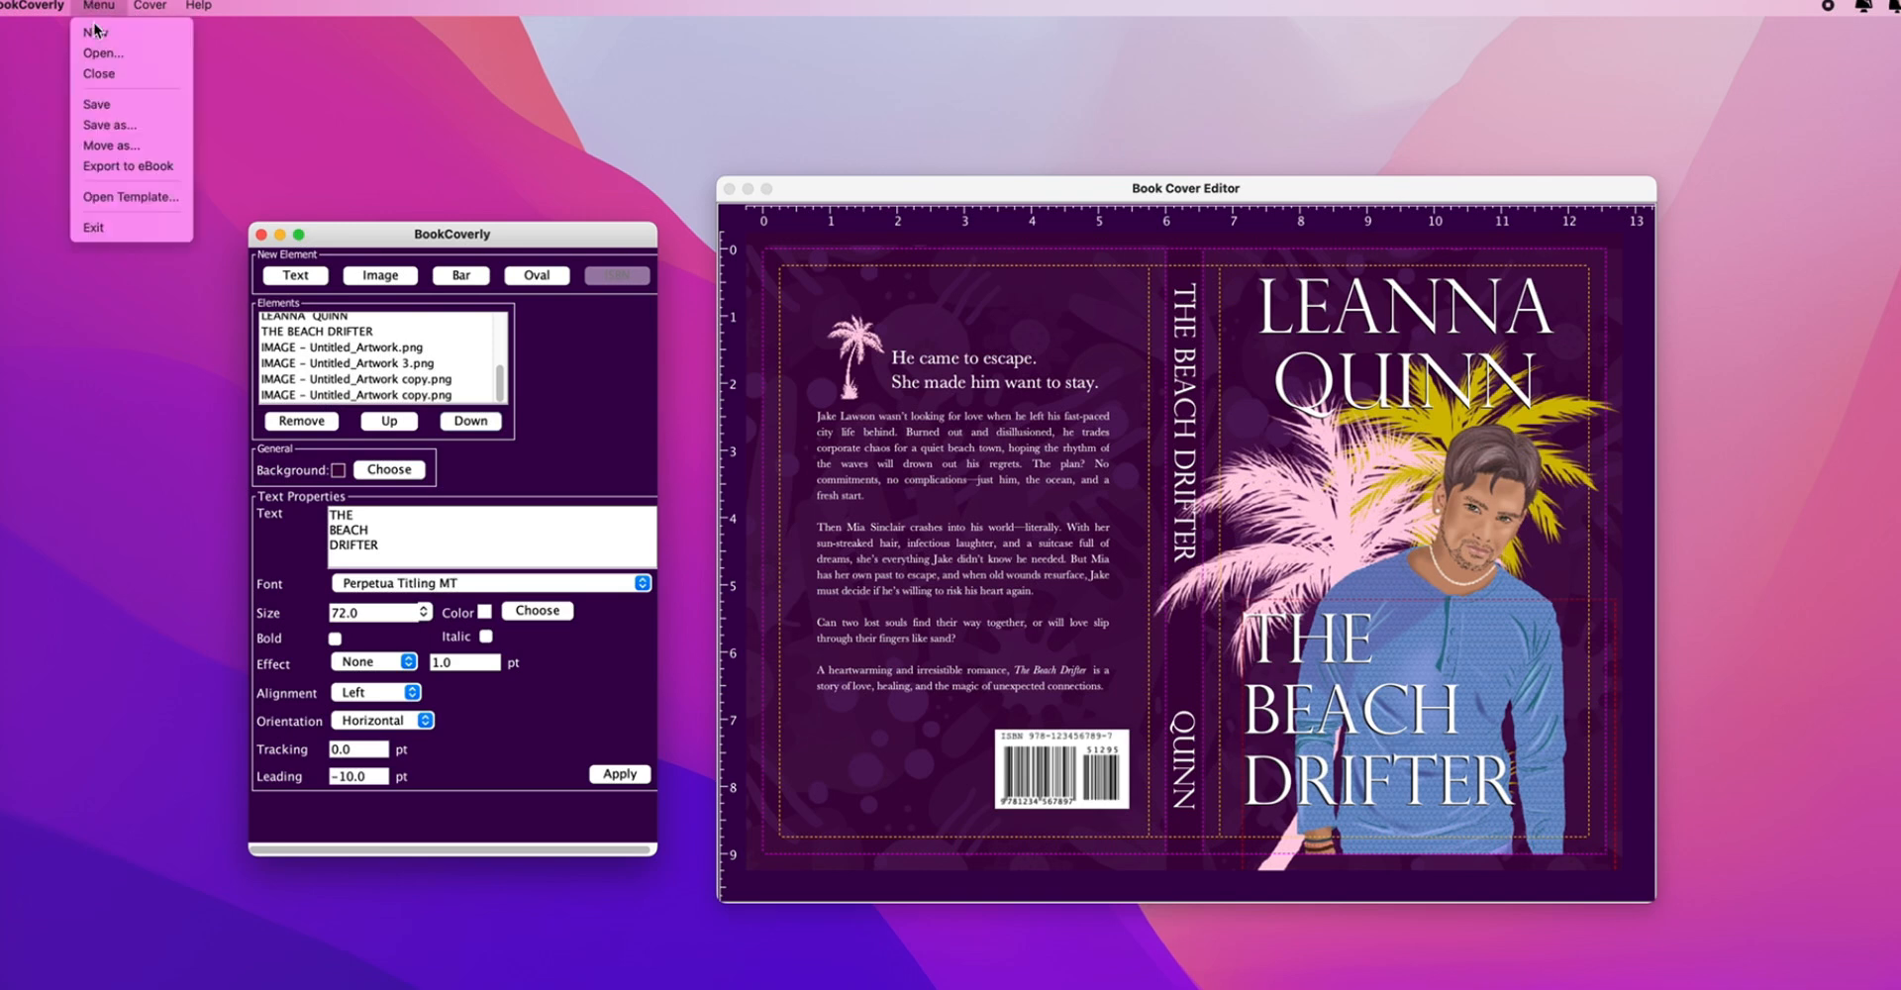
{"action": "left_click", "coordinate": [126, 166]}
{"action": "left_click_drag", "start_coordinate": [312, 21], "coordinate": [513, 84]}
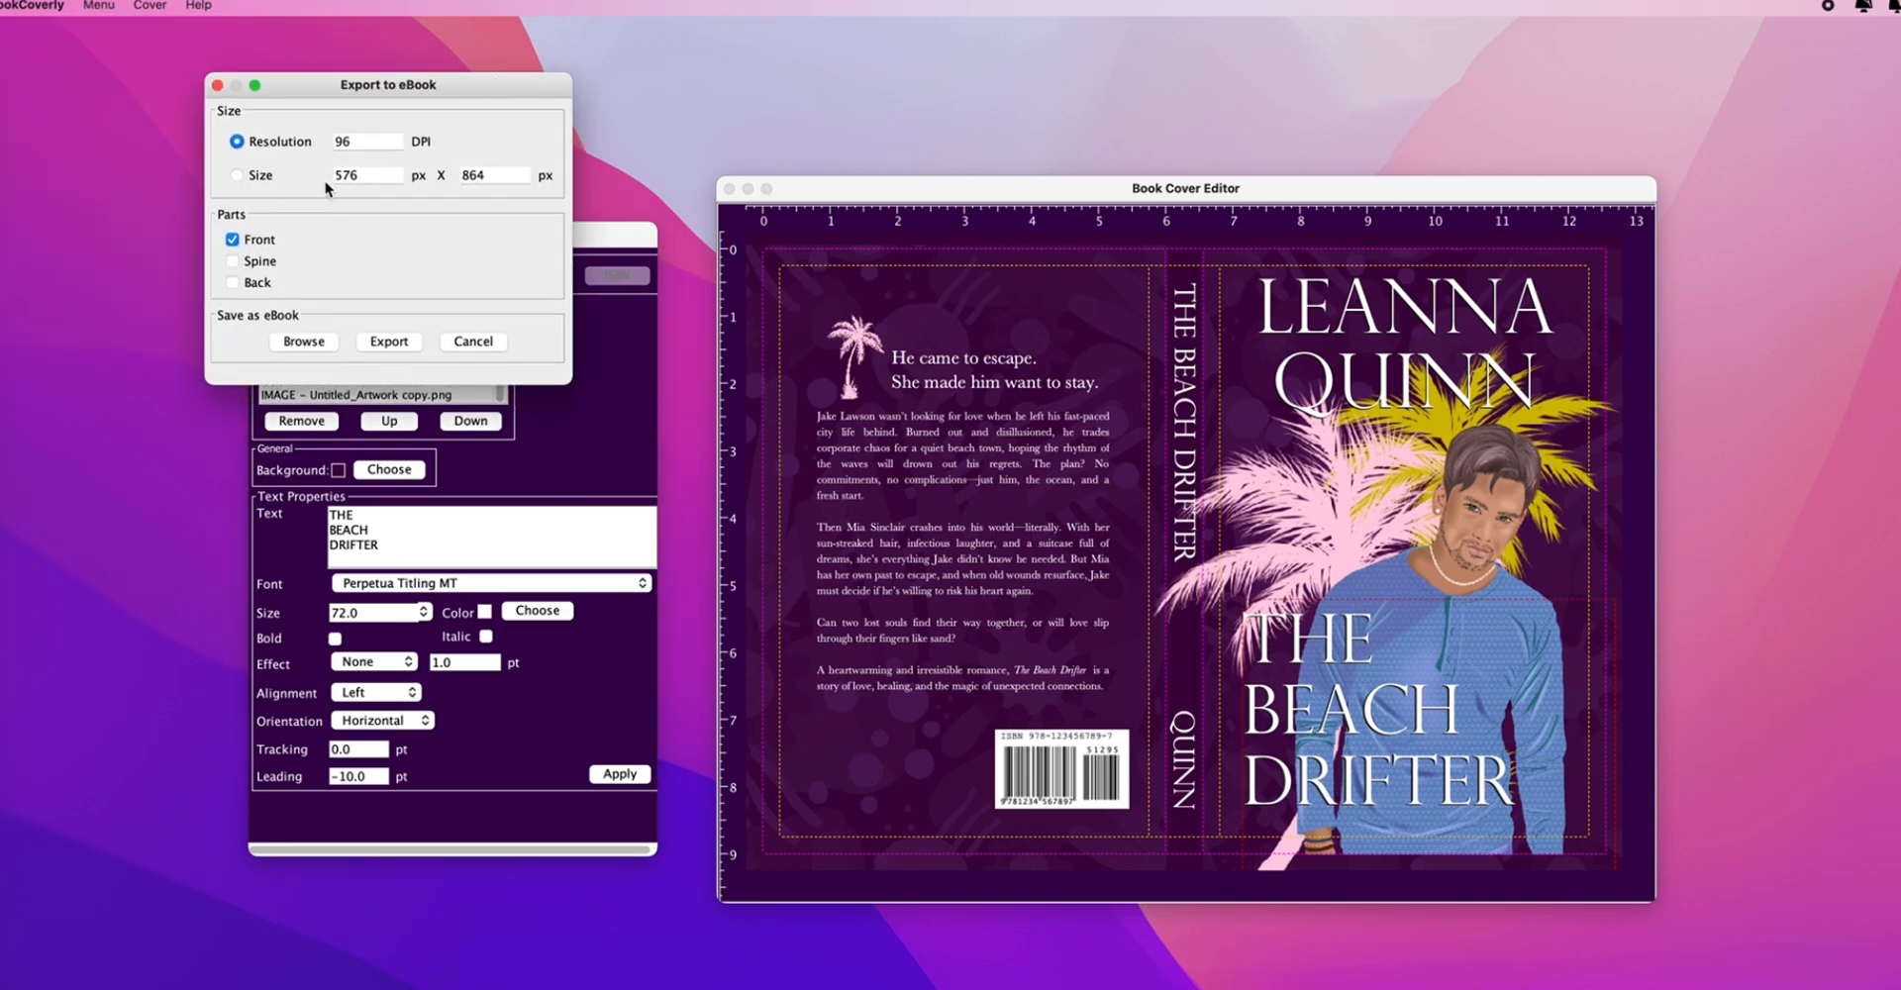
{"action": "double_click", "coordinate": [348, 143]}
{"action": "double_click", "coordinate": [475, 176]}
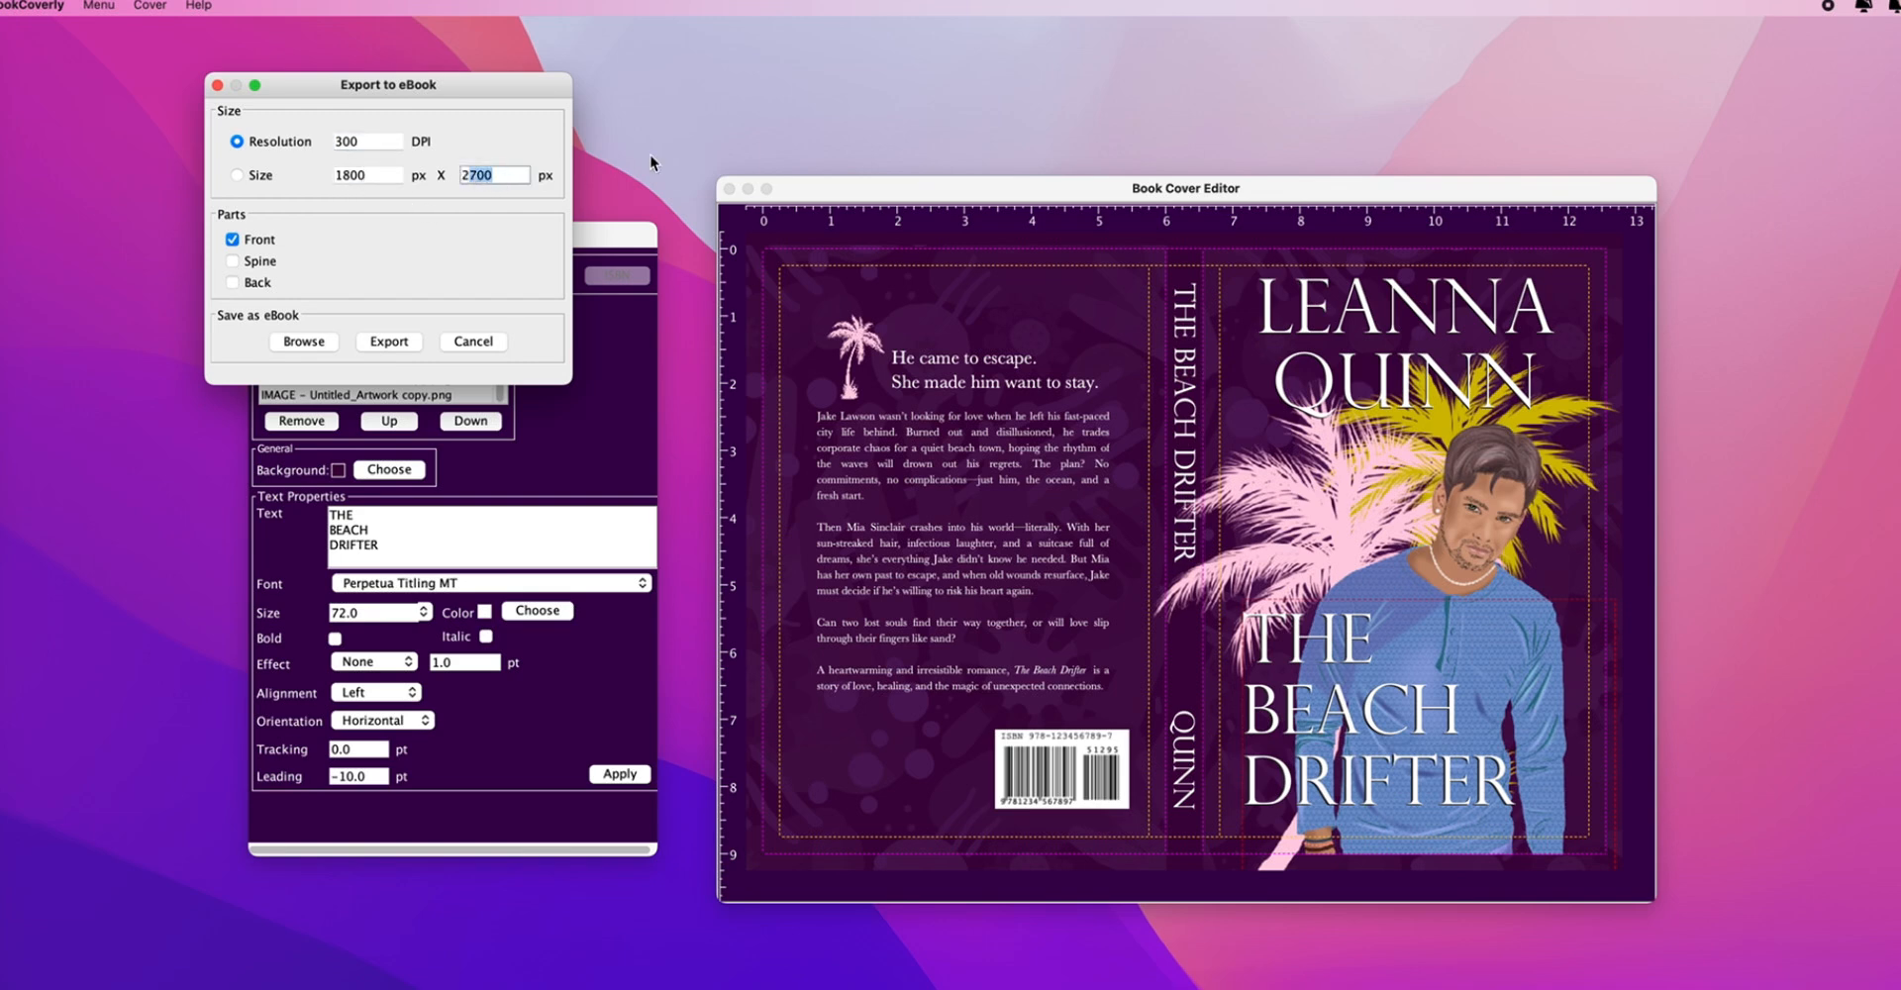
{"action": "type", "text": "2560"}
- Name the export EBOOK in JPEG format and generate the eBook image
{"action": "left_click", "coordinate": [304, 342]}
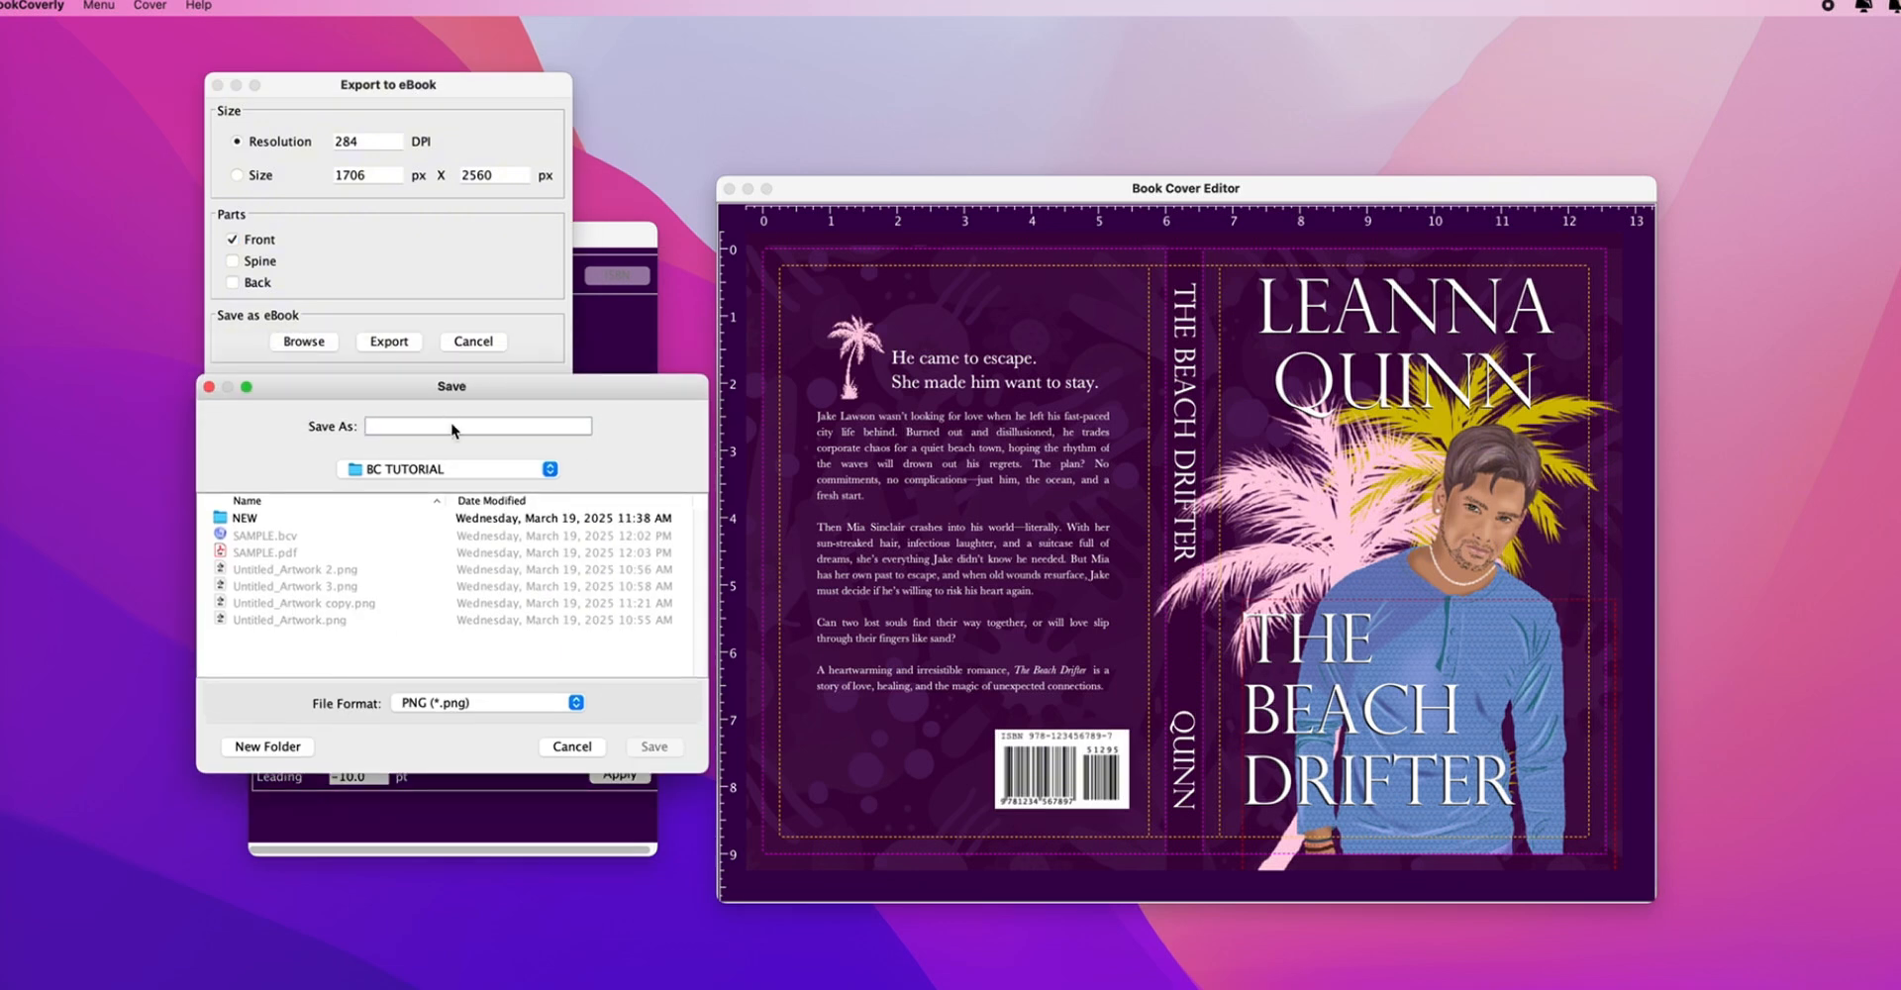
{"action": "type", "text": "EBOOK"}
{"action": "left_click", "coordinate": [467, 704]}
{"action": "left_click", "coordinate": [472, 719]}
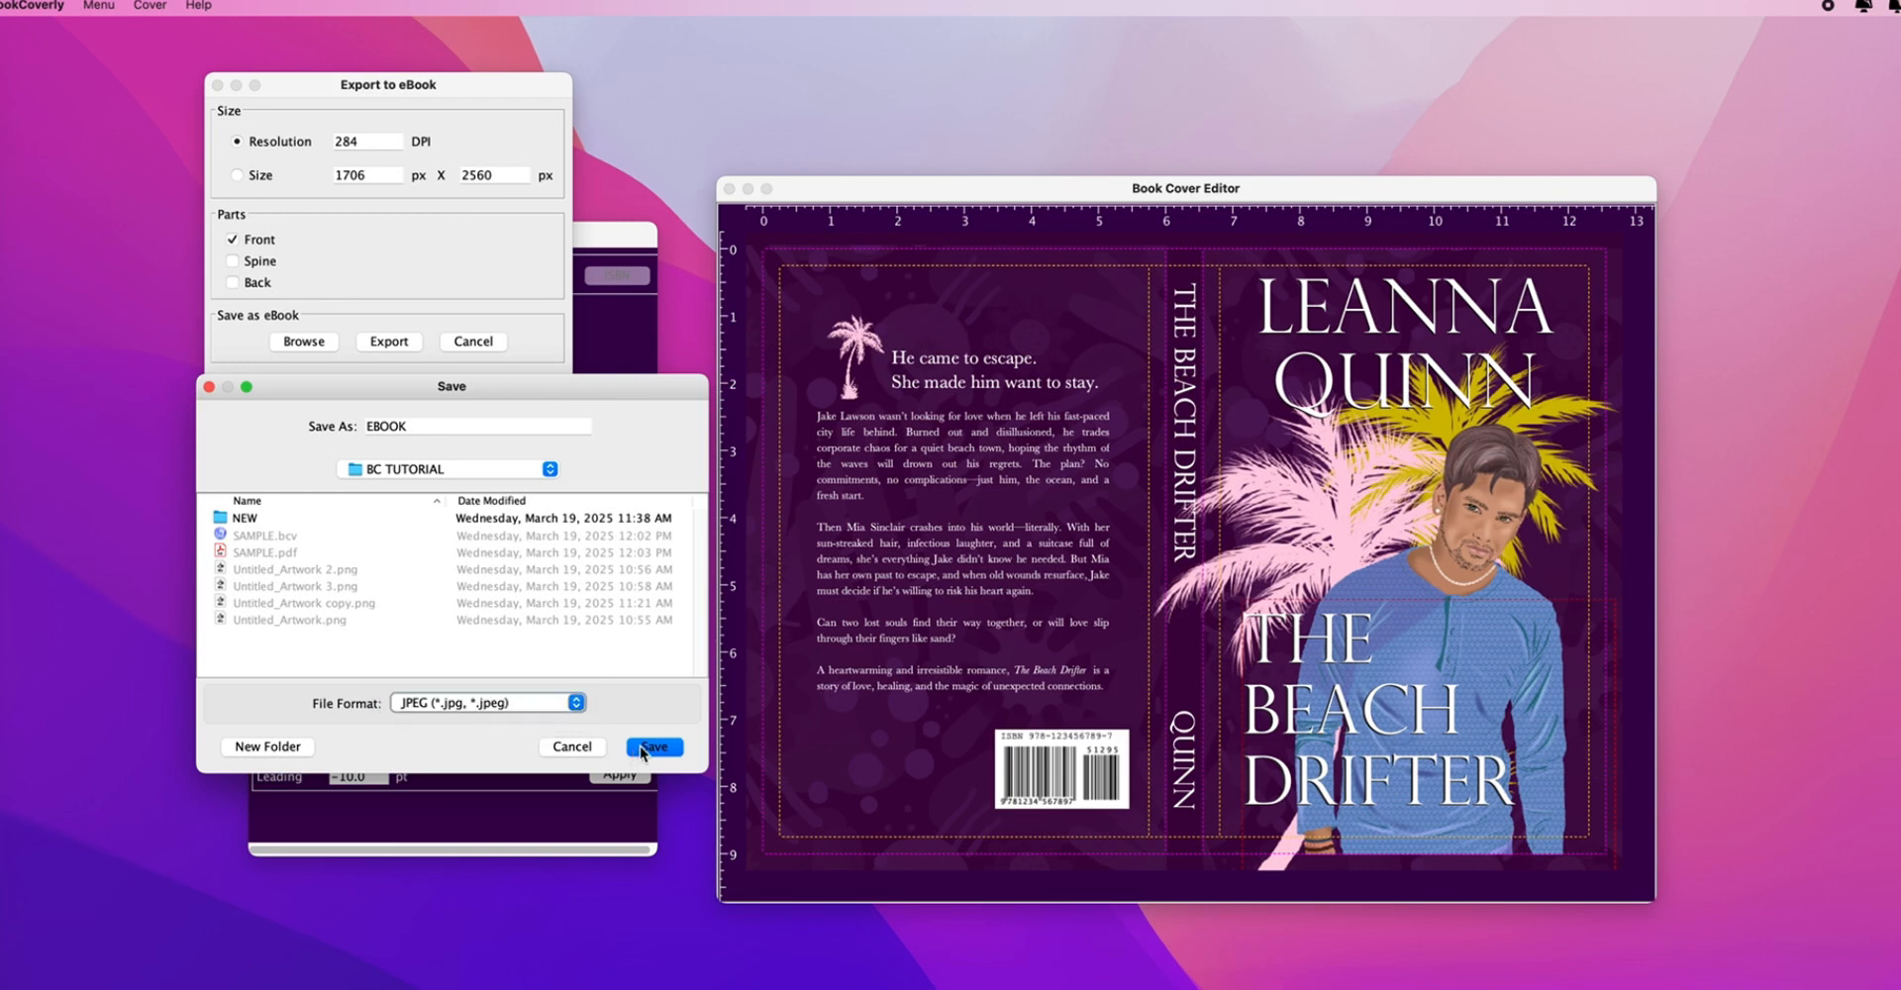
{"action": "left_click", "coordinate": [649, 747]}
{"action": "left_click", "coordinate": [386, 342]}
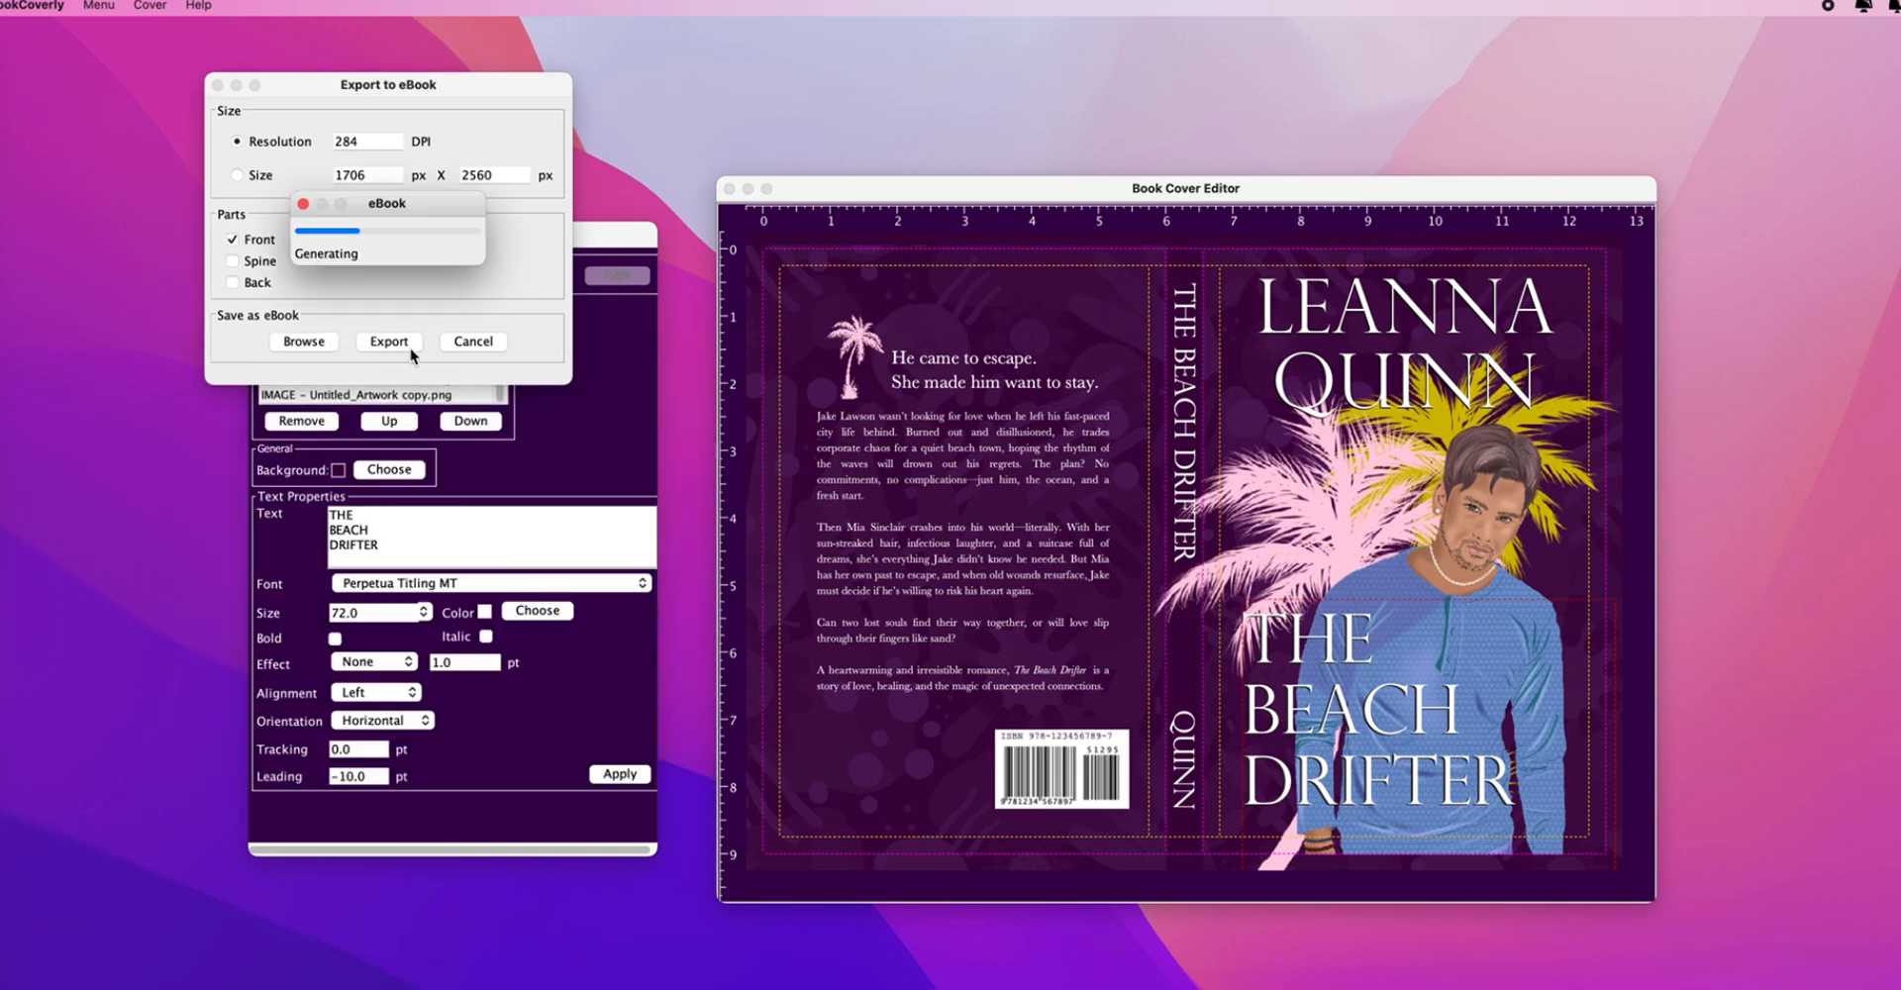